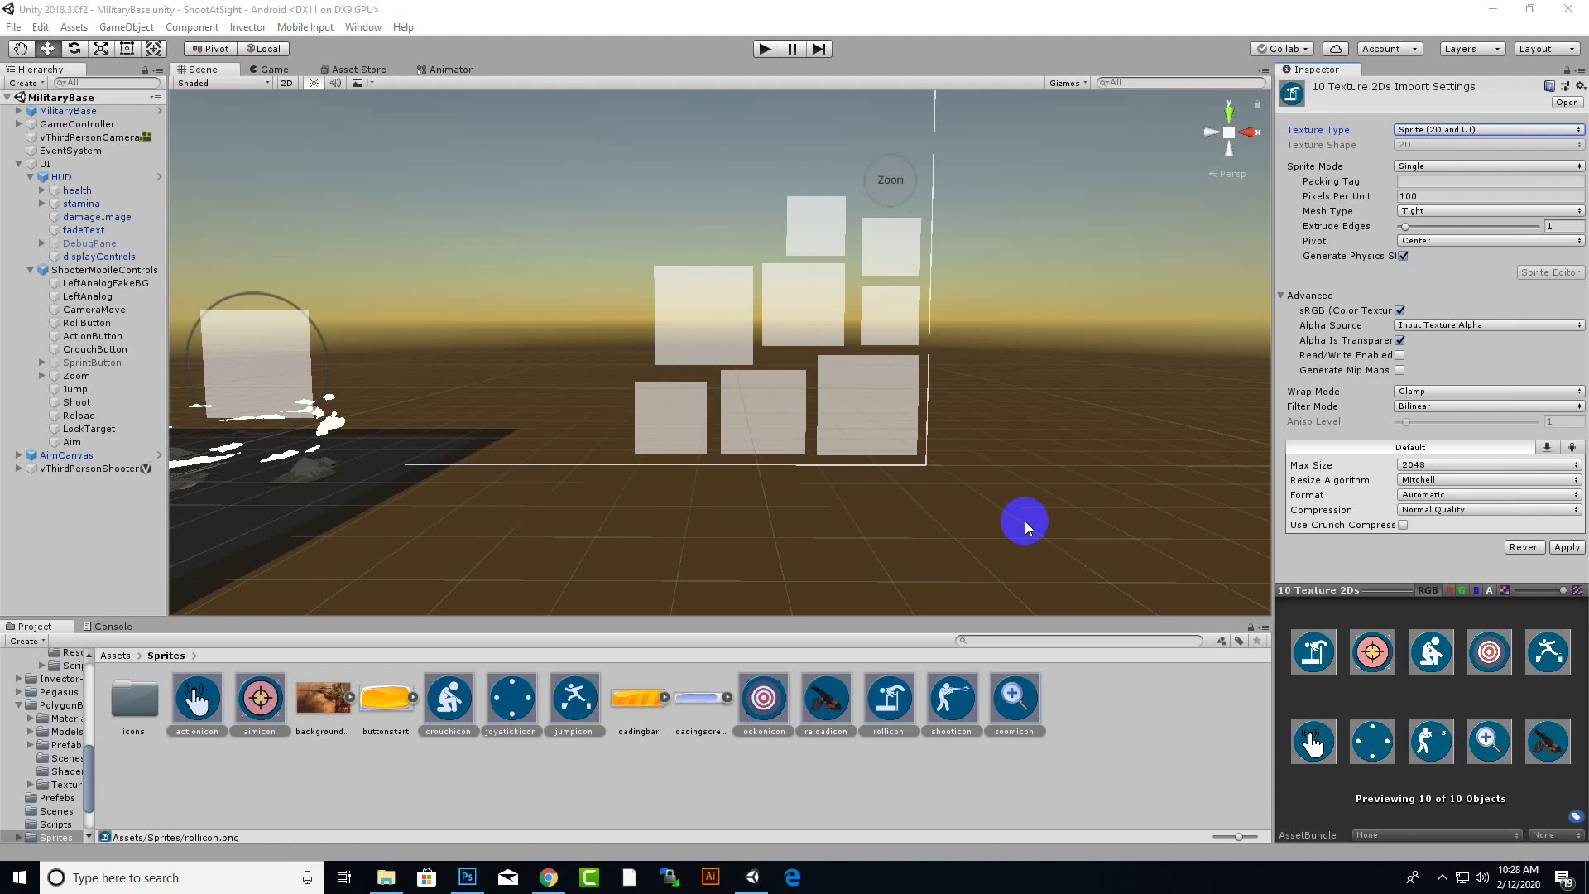
Set the ten selected icon textures to Sprite (2D and UI) and apply the import settings
click(631, 717)
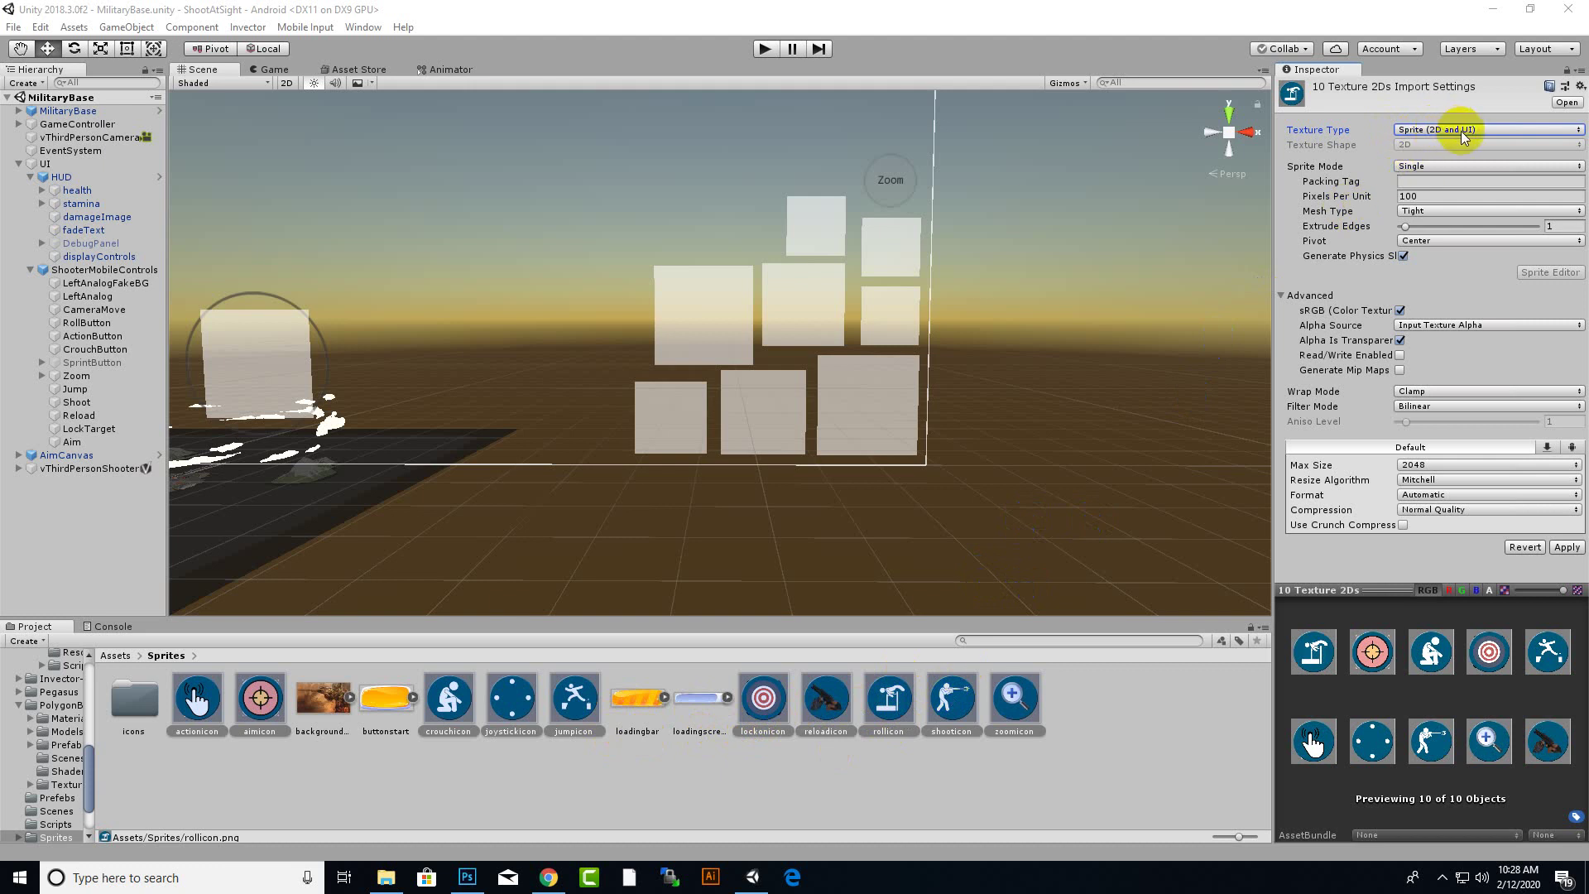
click(1564, 549)
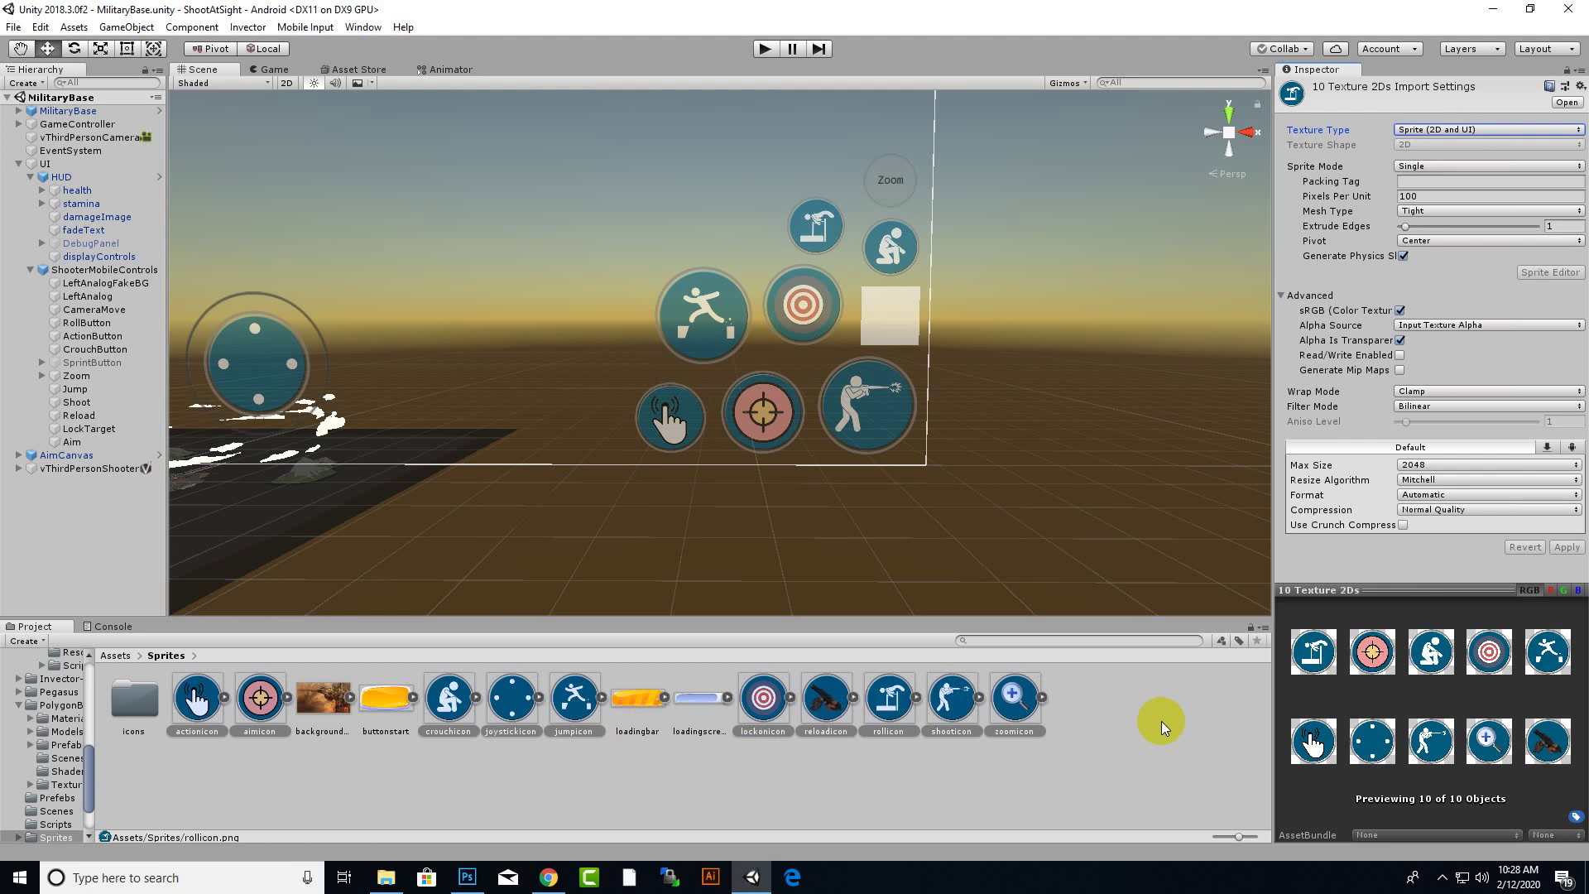
Swing the Scene view onto the HUD canvas, select the Jump button, and centre the buttons
click(891, 605)
right_drag(867, 567, 795, 588)
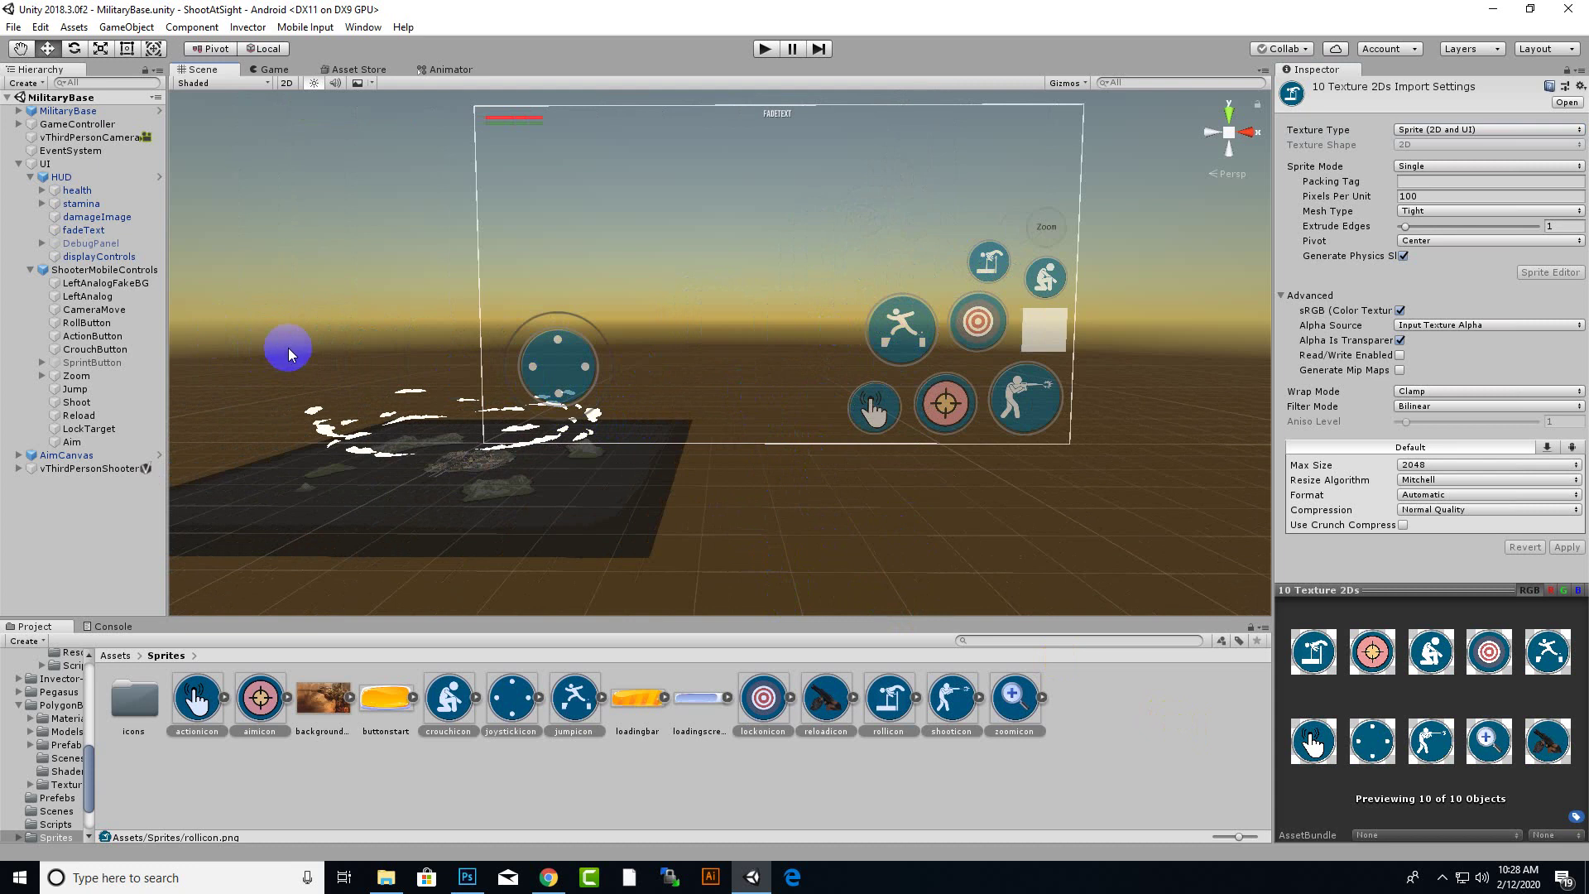
click(41, 165)
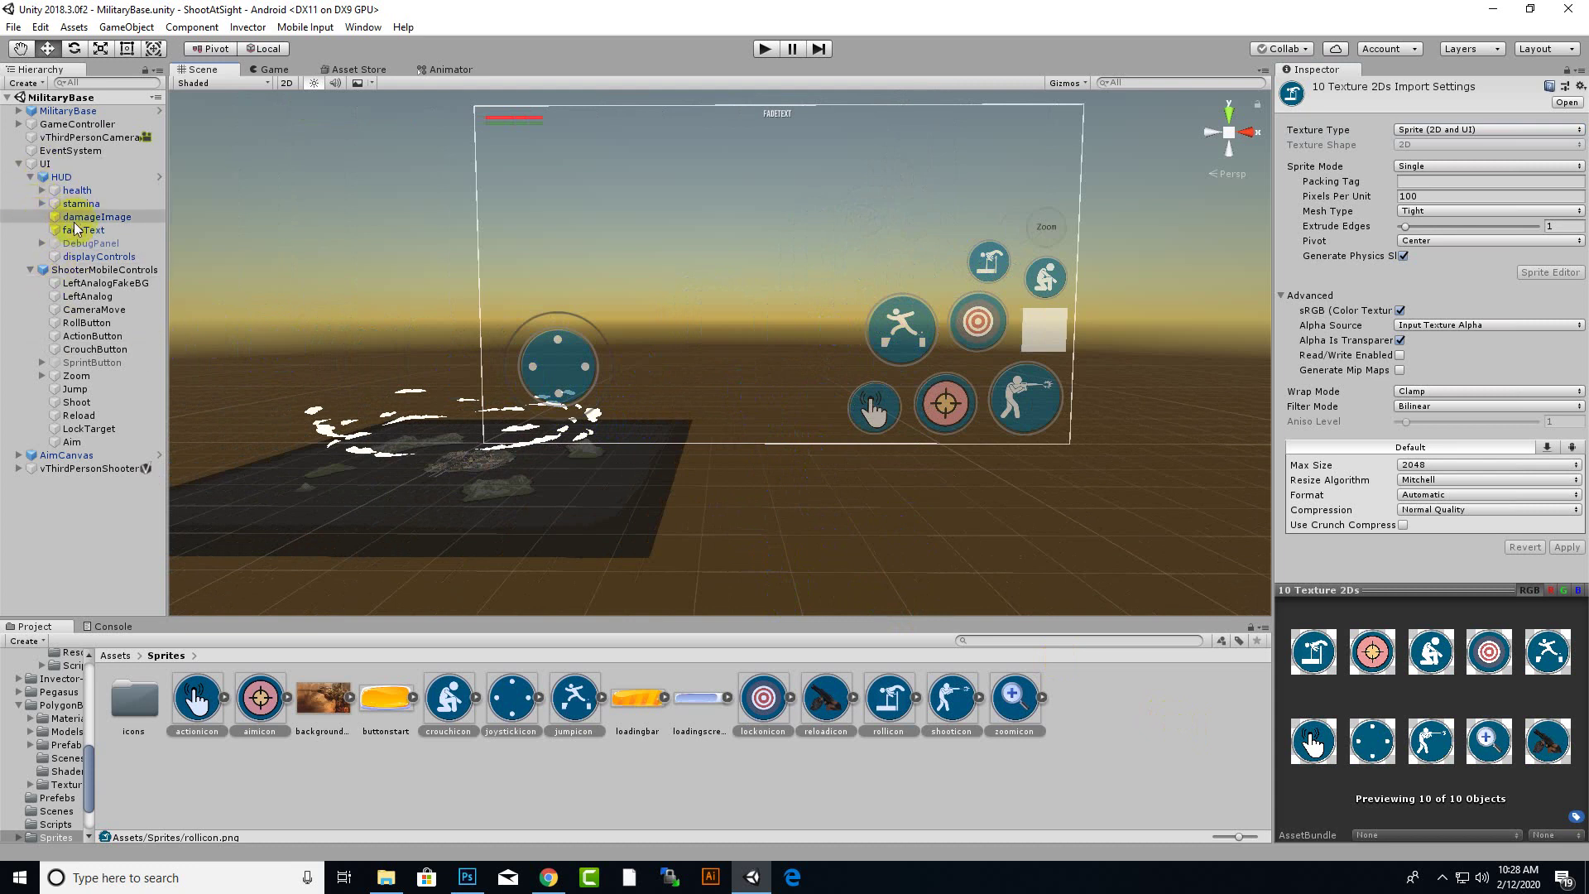
click(64, 391)
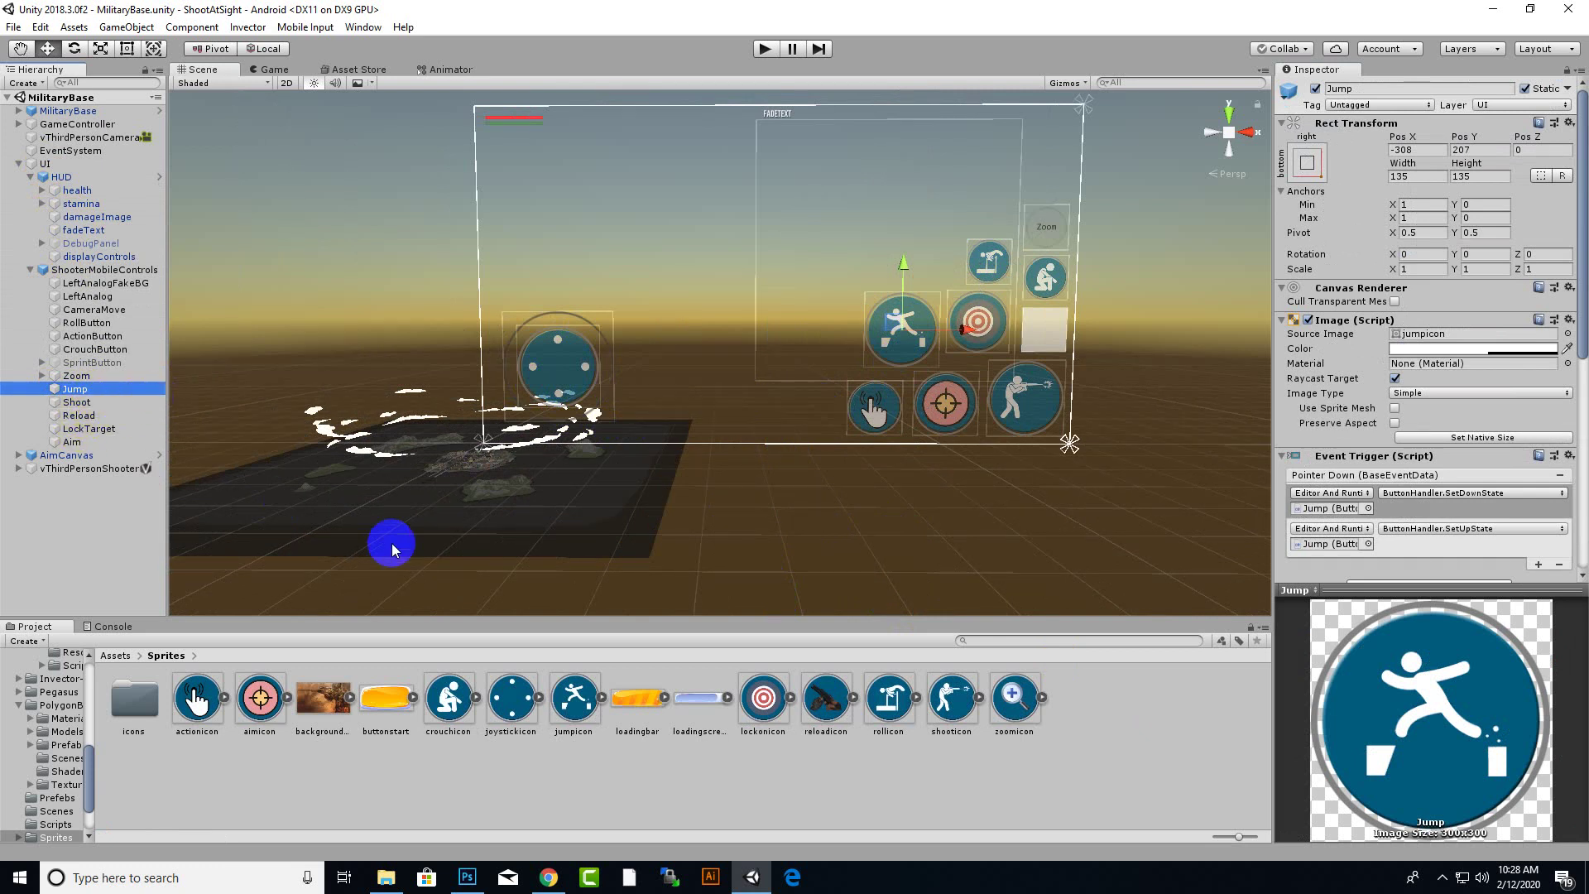
scroll(877, 399, up, 3)
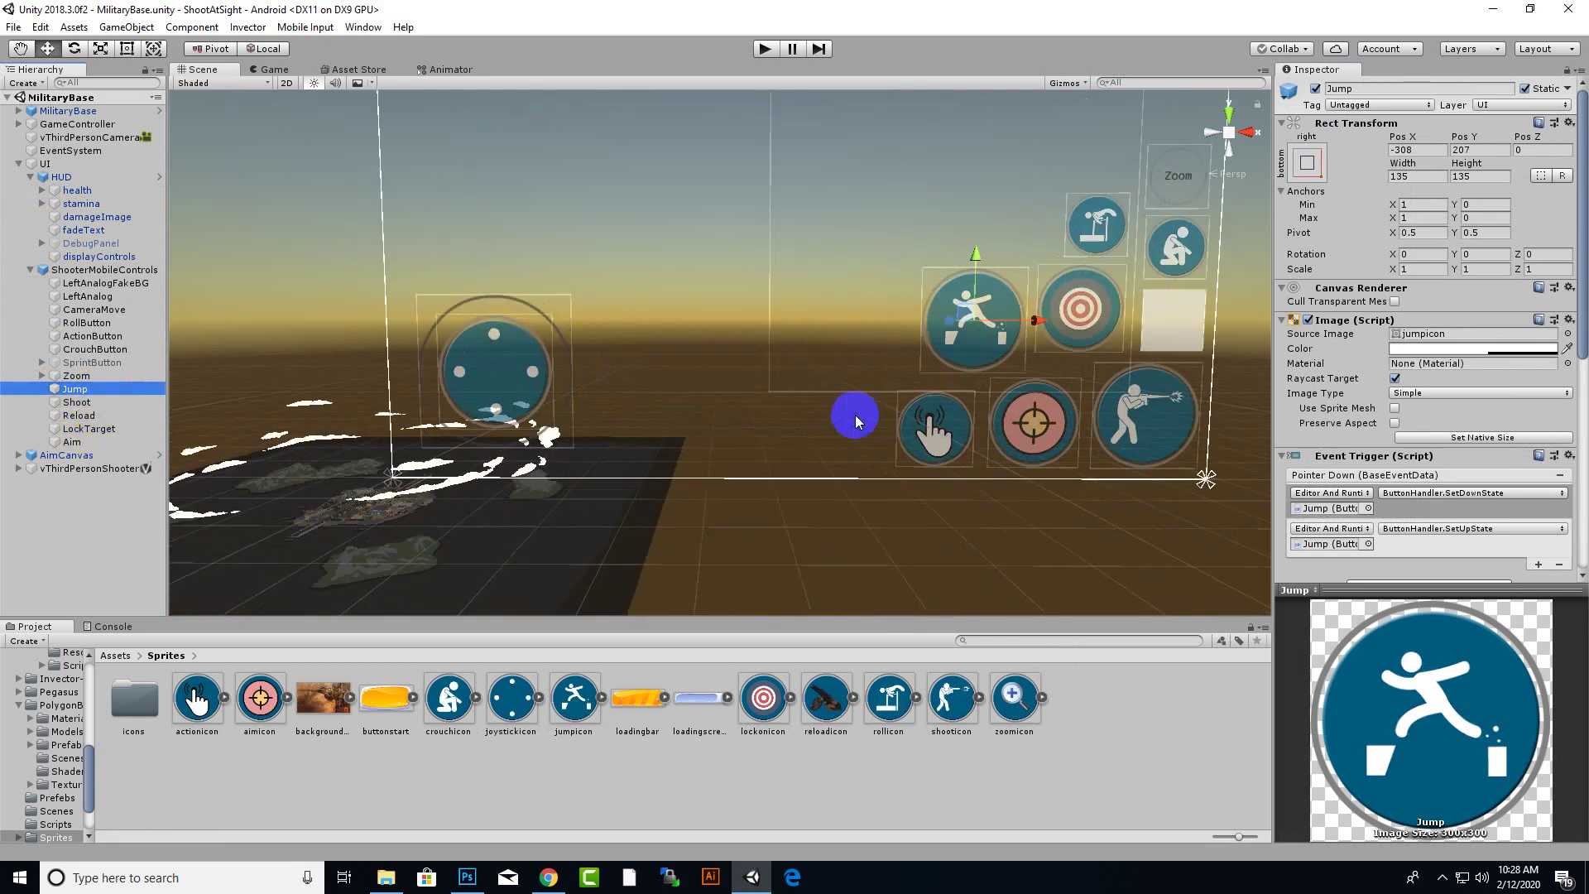
scroll(852, 411, up, 2)
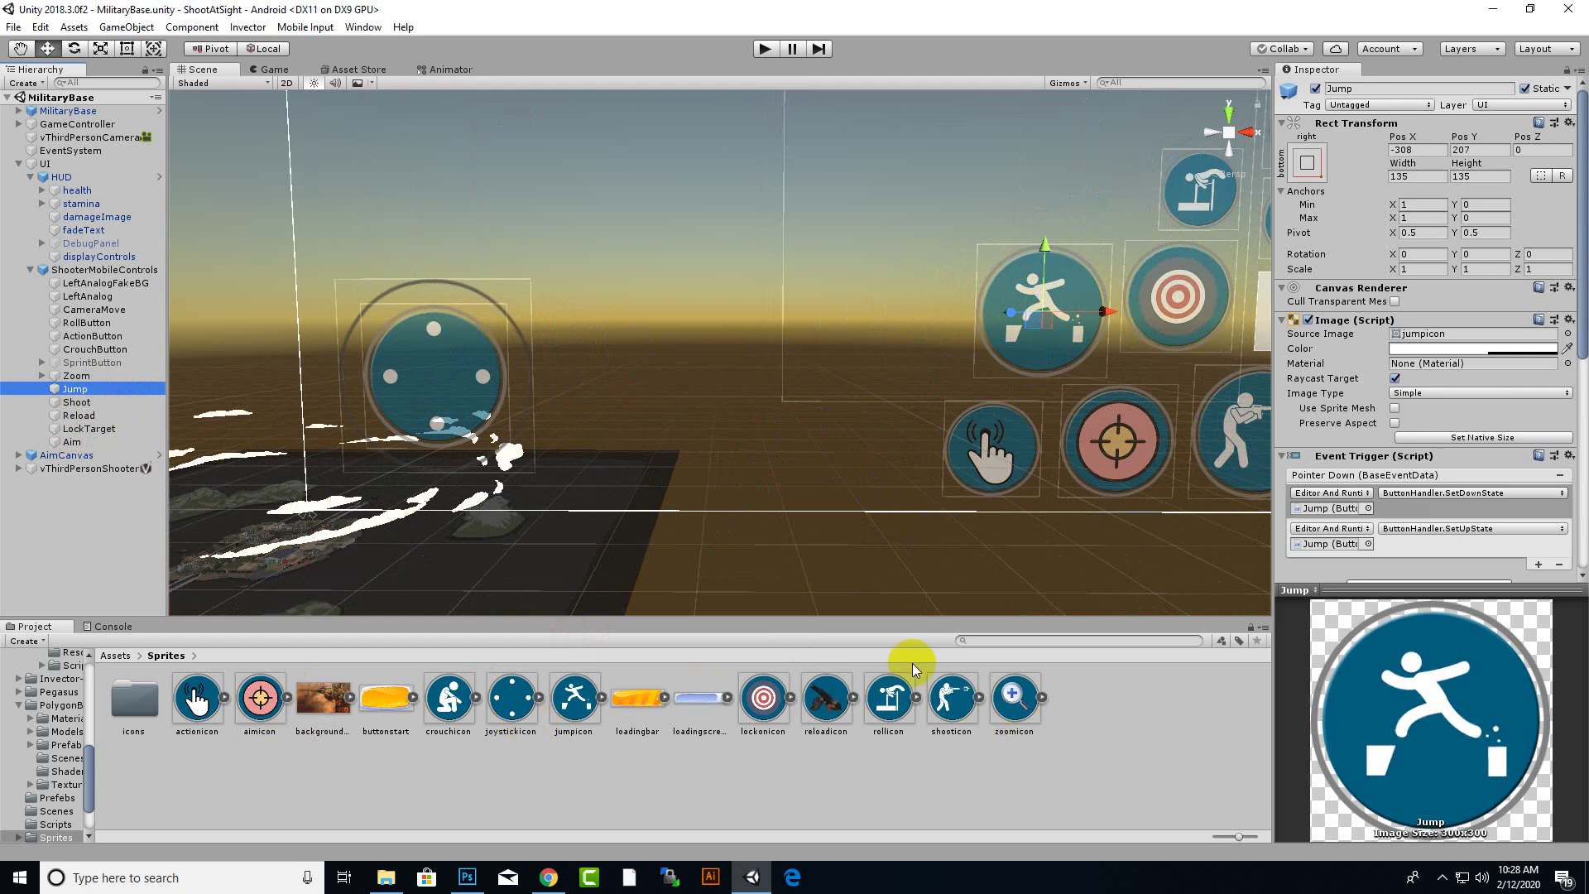
mouse_move(944, 523)
middle_down()
mouse_move(672, 653)
mouse_move(706, 577)
middle_up()
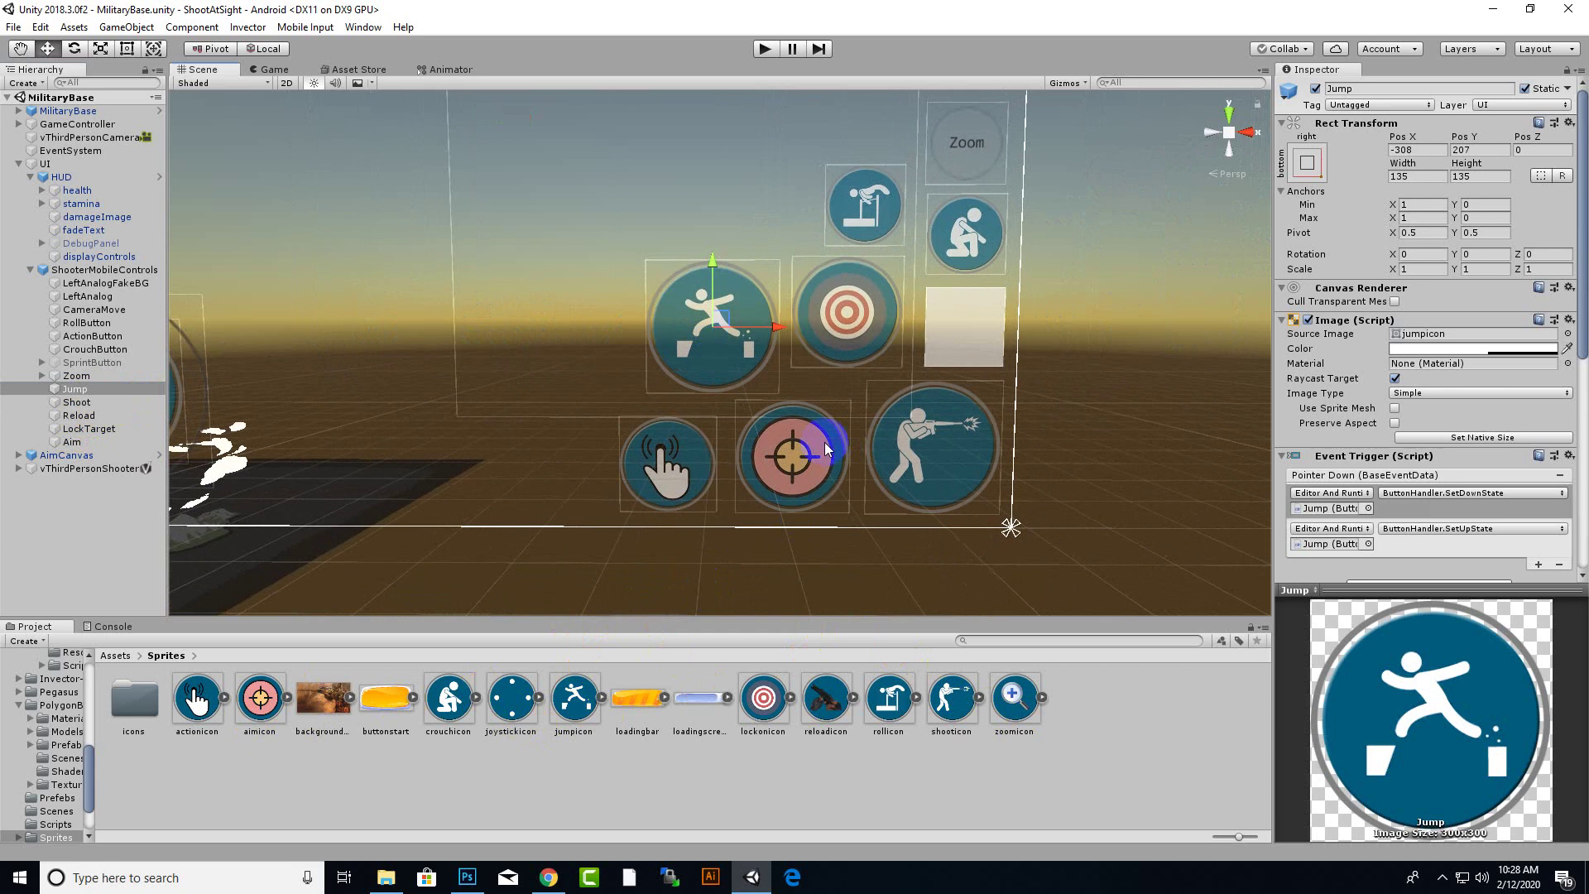
Delete the Zoom button's Text child and set its Source Image to zoomicon
click(974, 139)
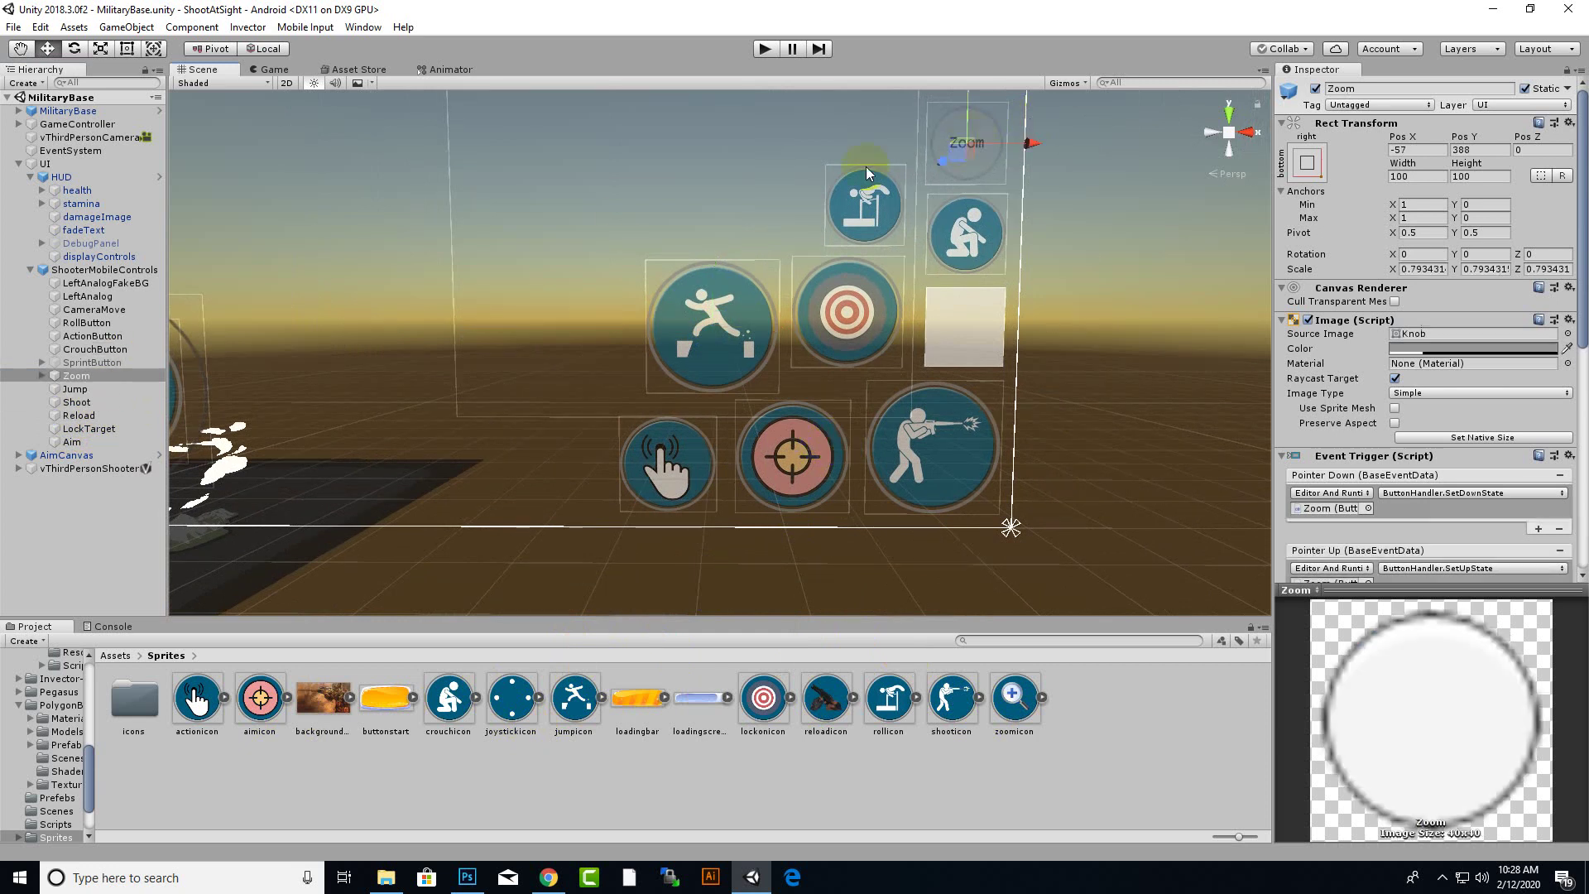
click(65, 376)
click(43, 375)
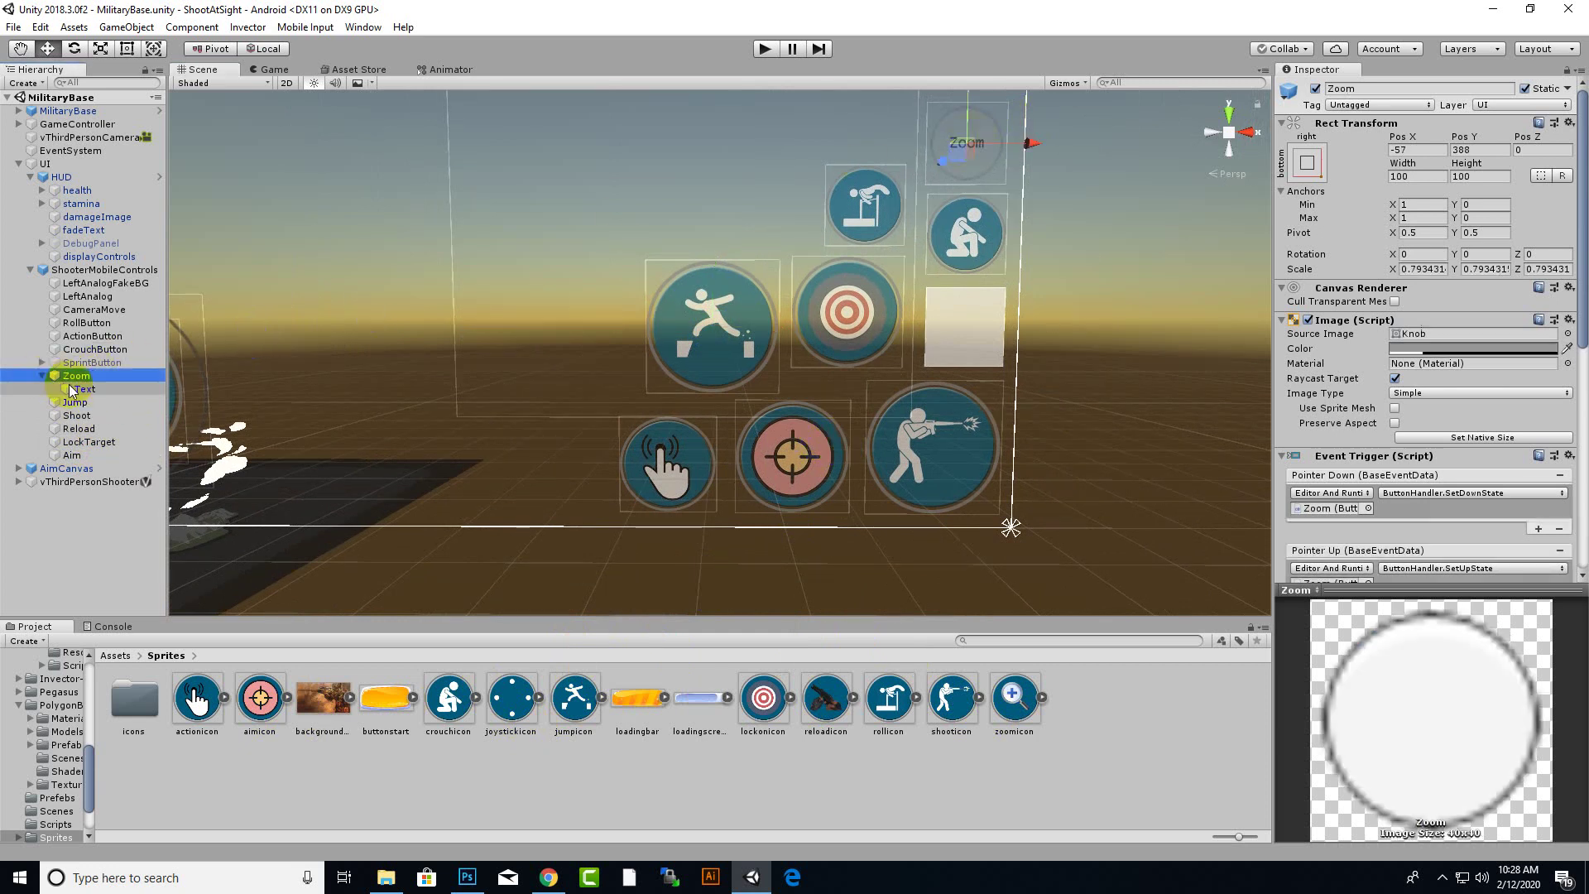
click(85, 389)
key(Delete)
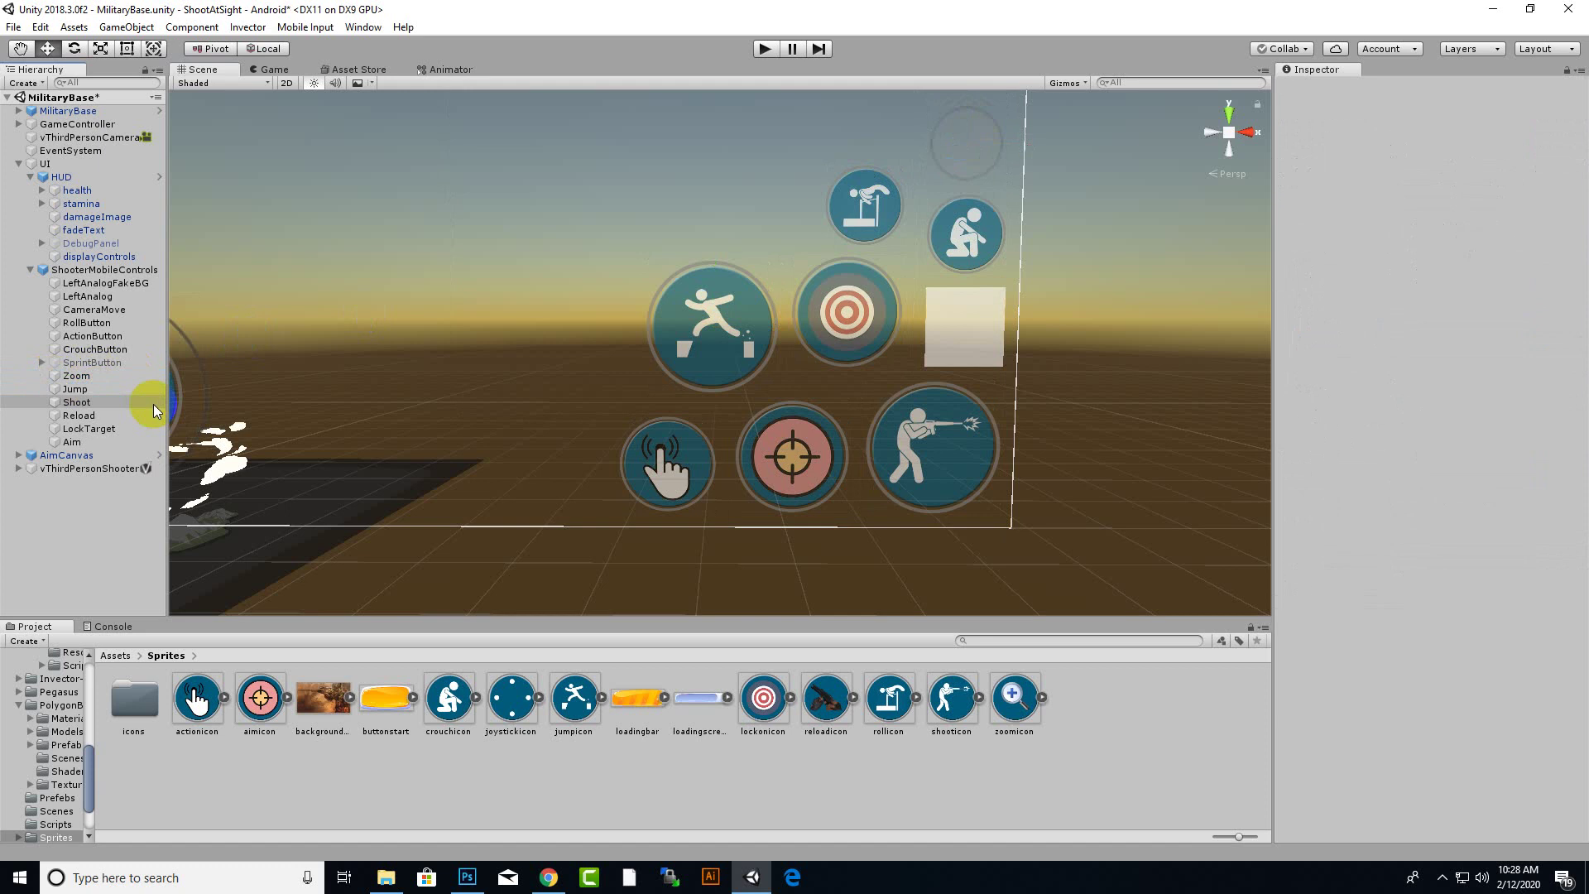
click(91, 381)
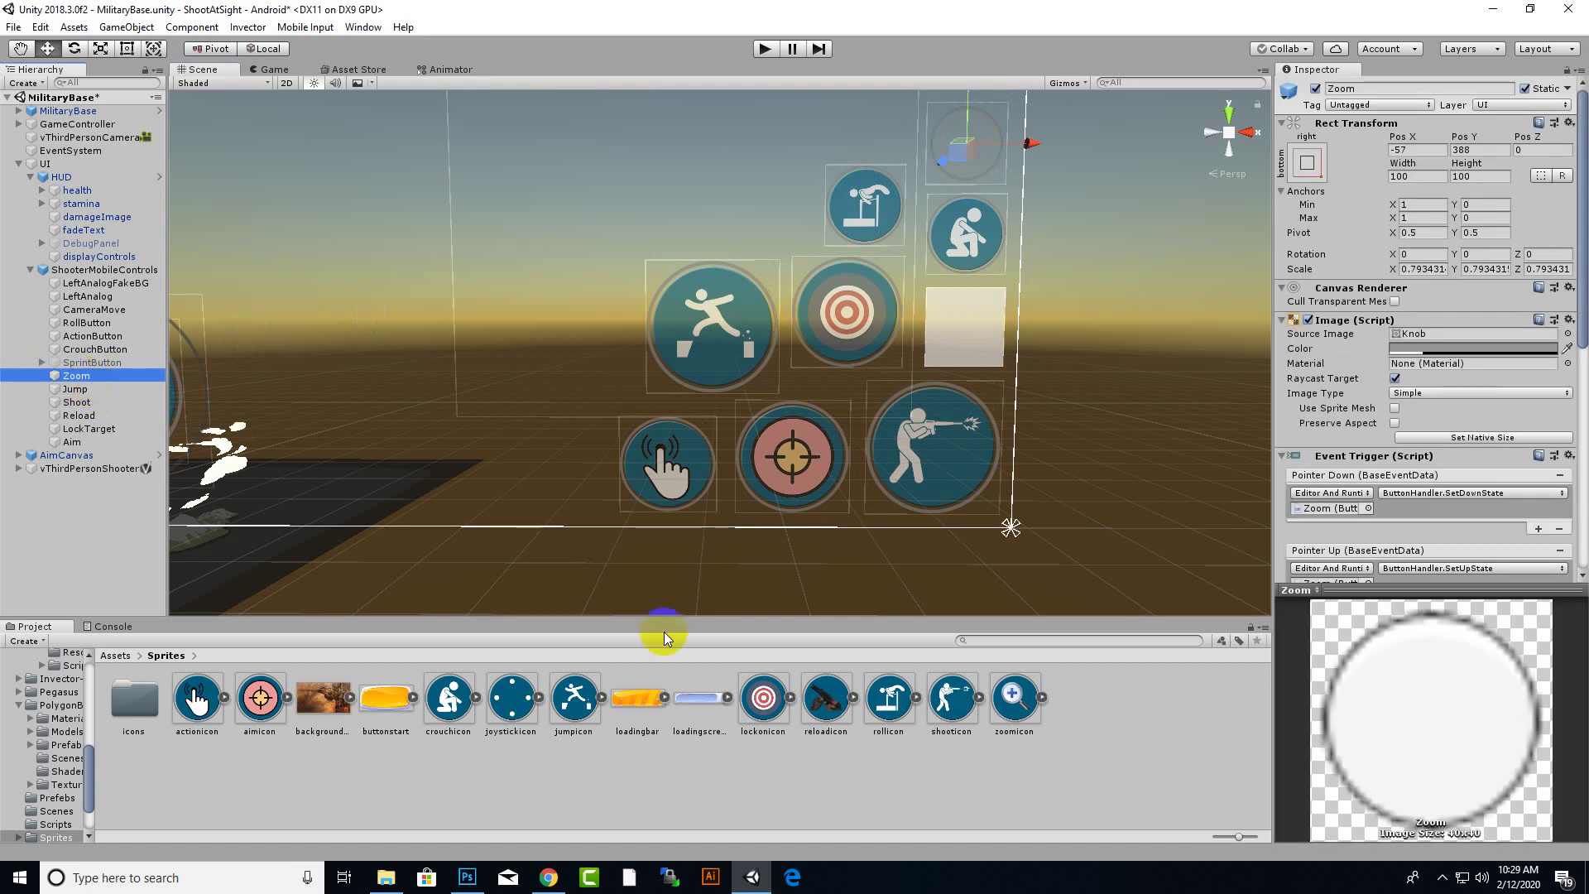
drag(1014, 712, 1432, 334)
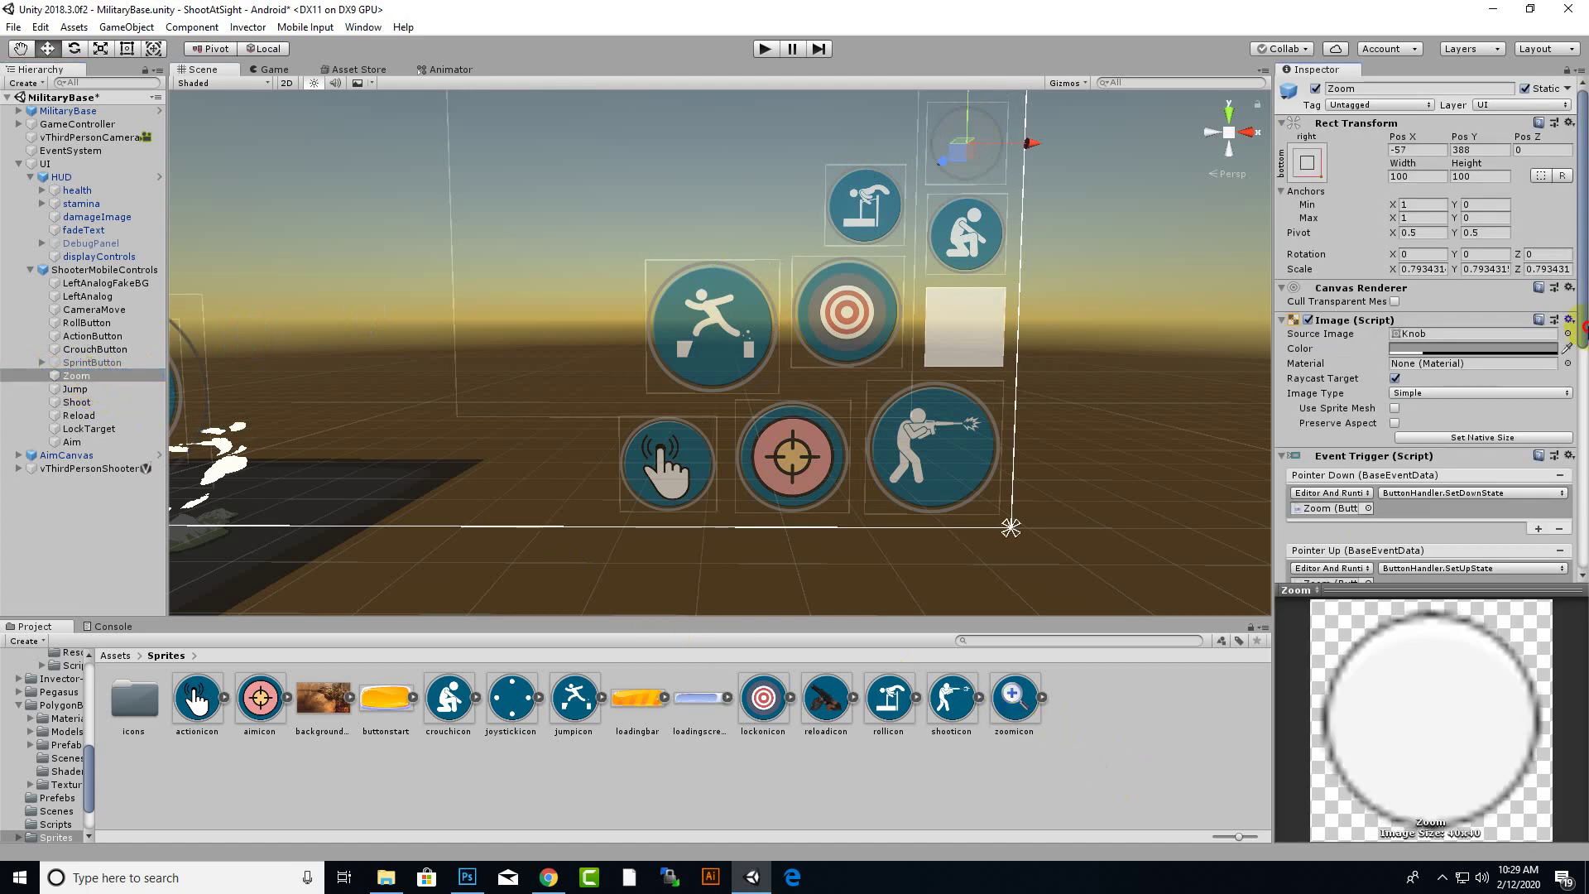
Tint the Zoom image white (FFFFFF) with alpha 150
click(1417, 348)
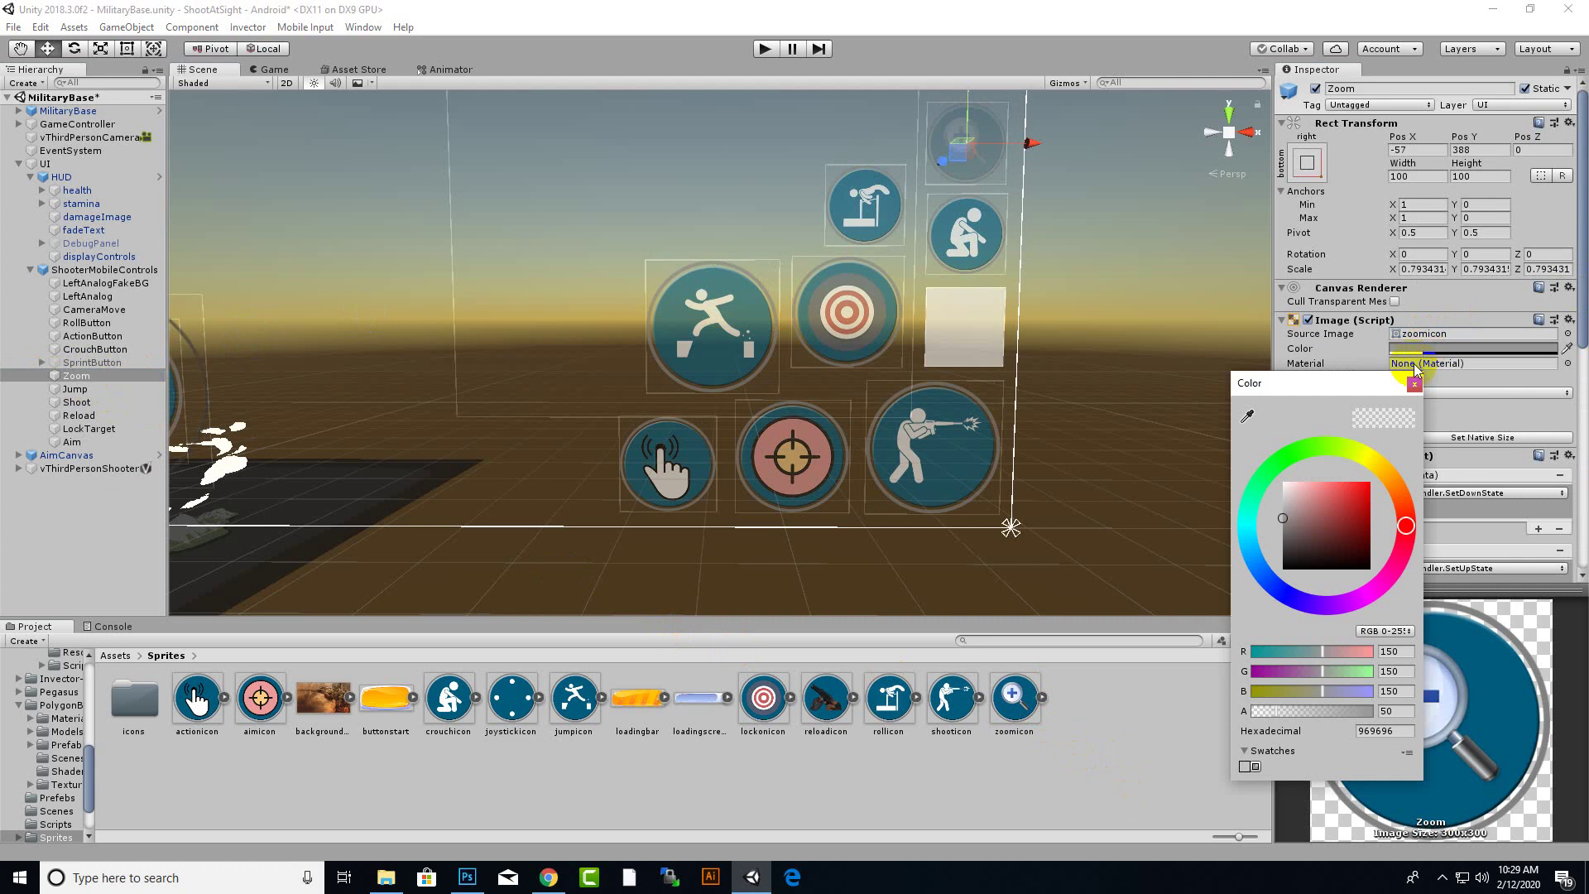
click(1280, 489)
drag(1280, 488, 1281, 478)
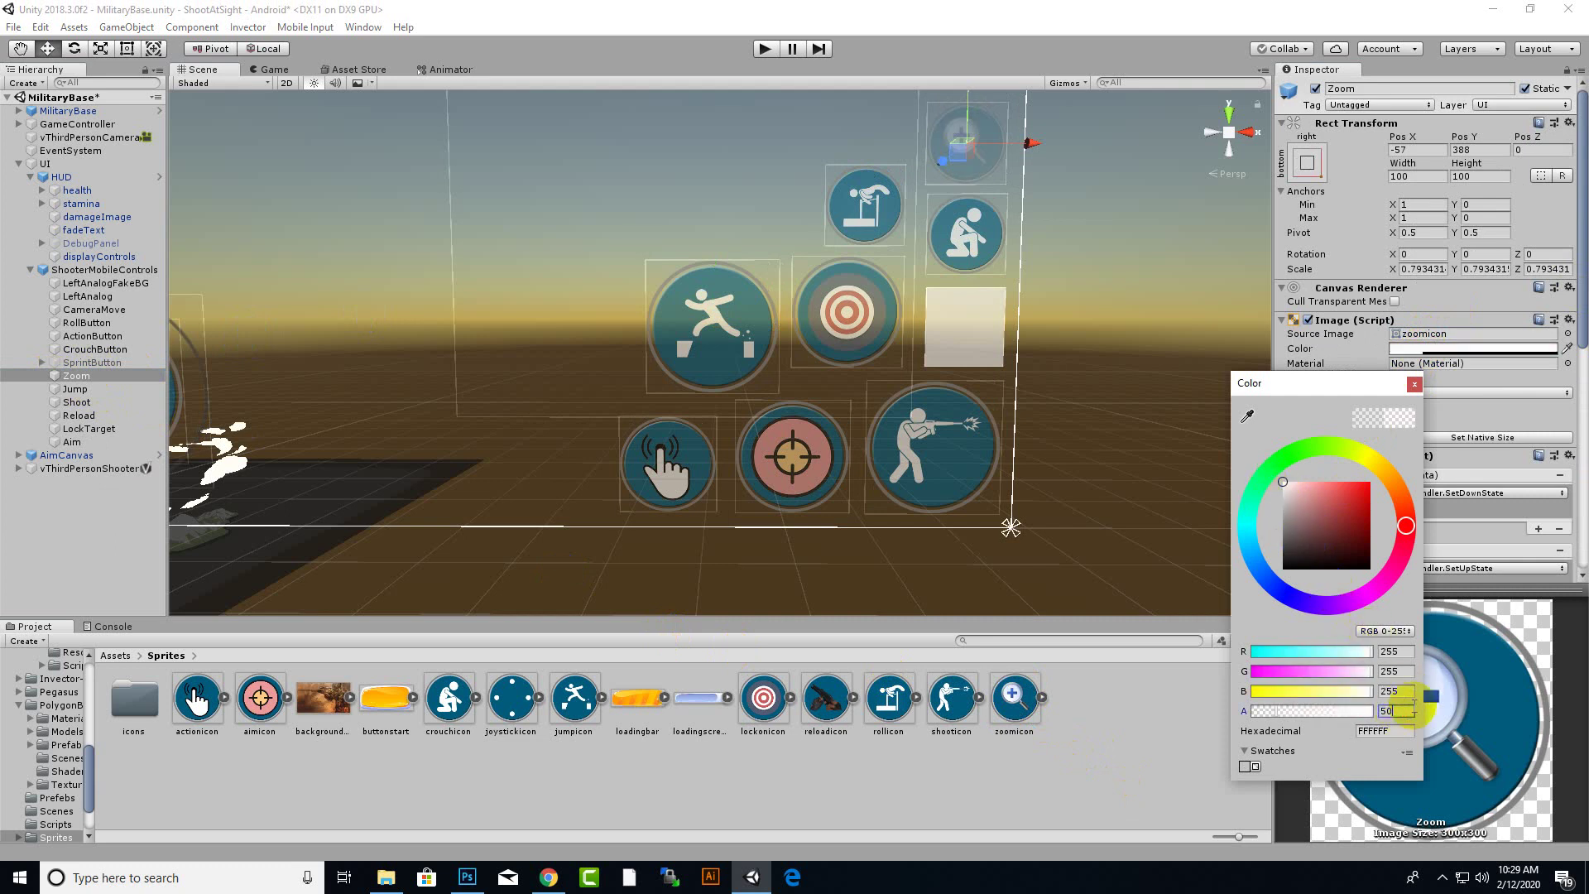
key(Return)
text(5)
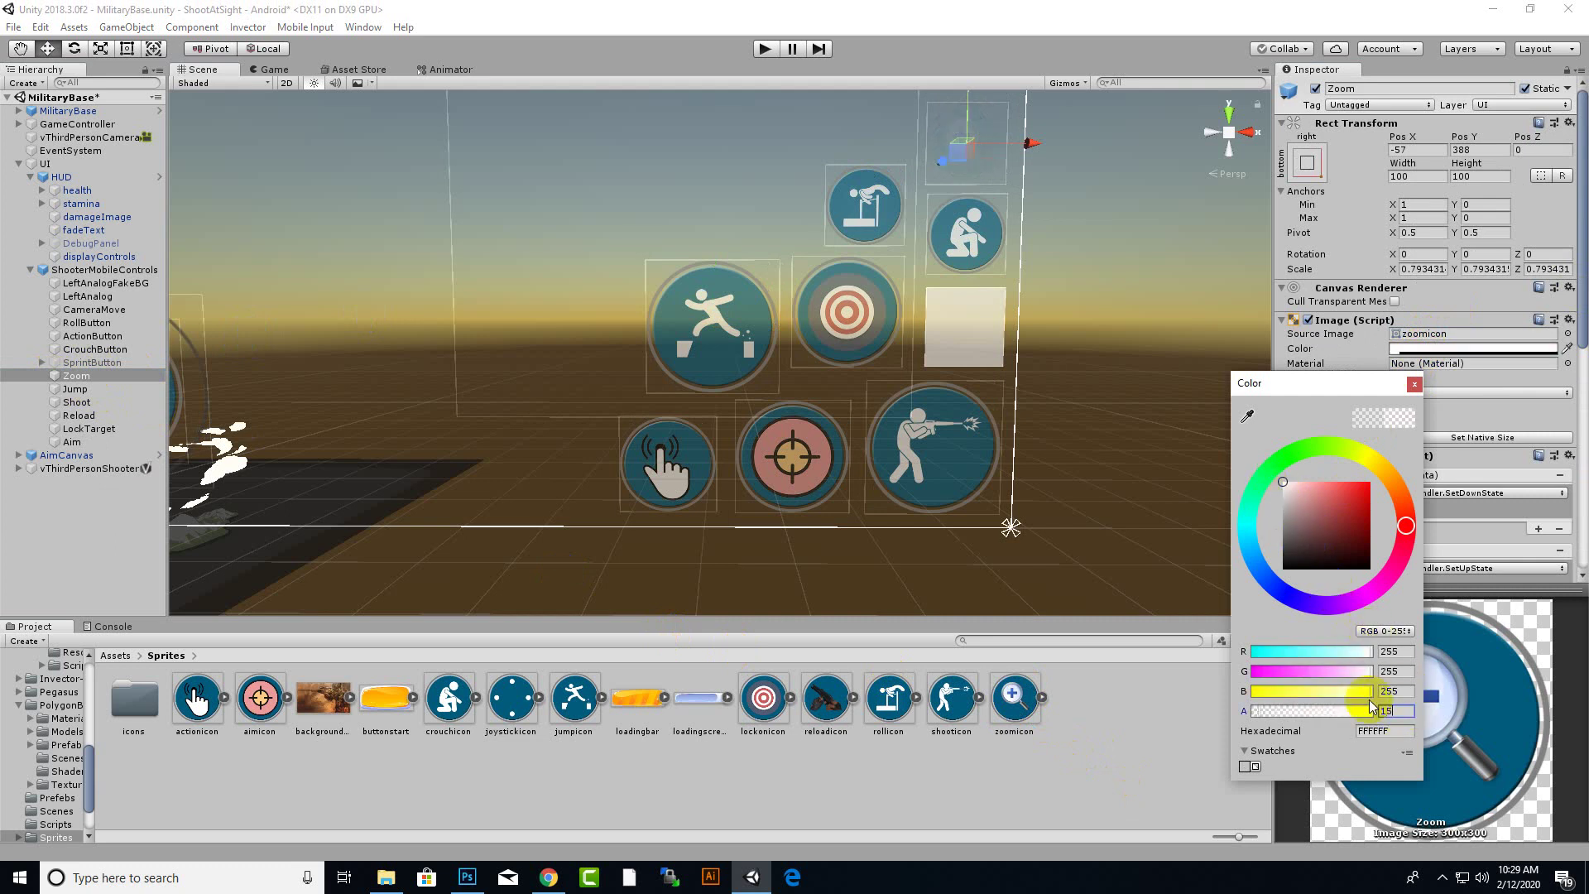
text(0)
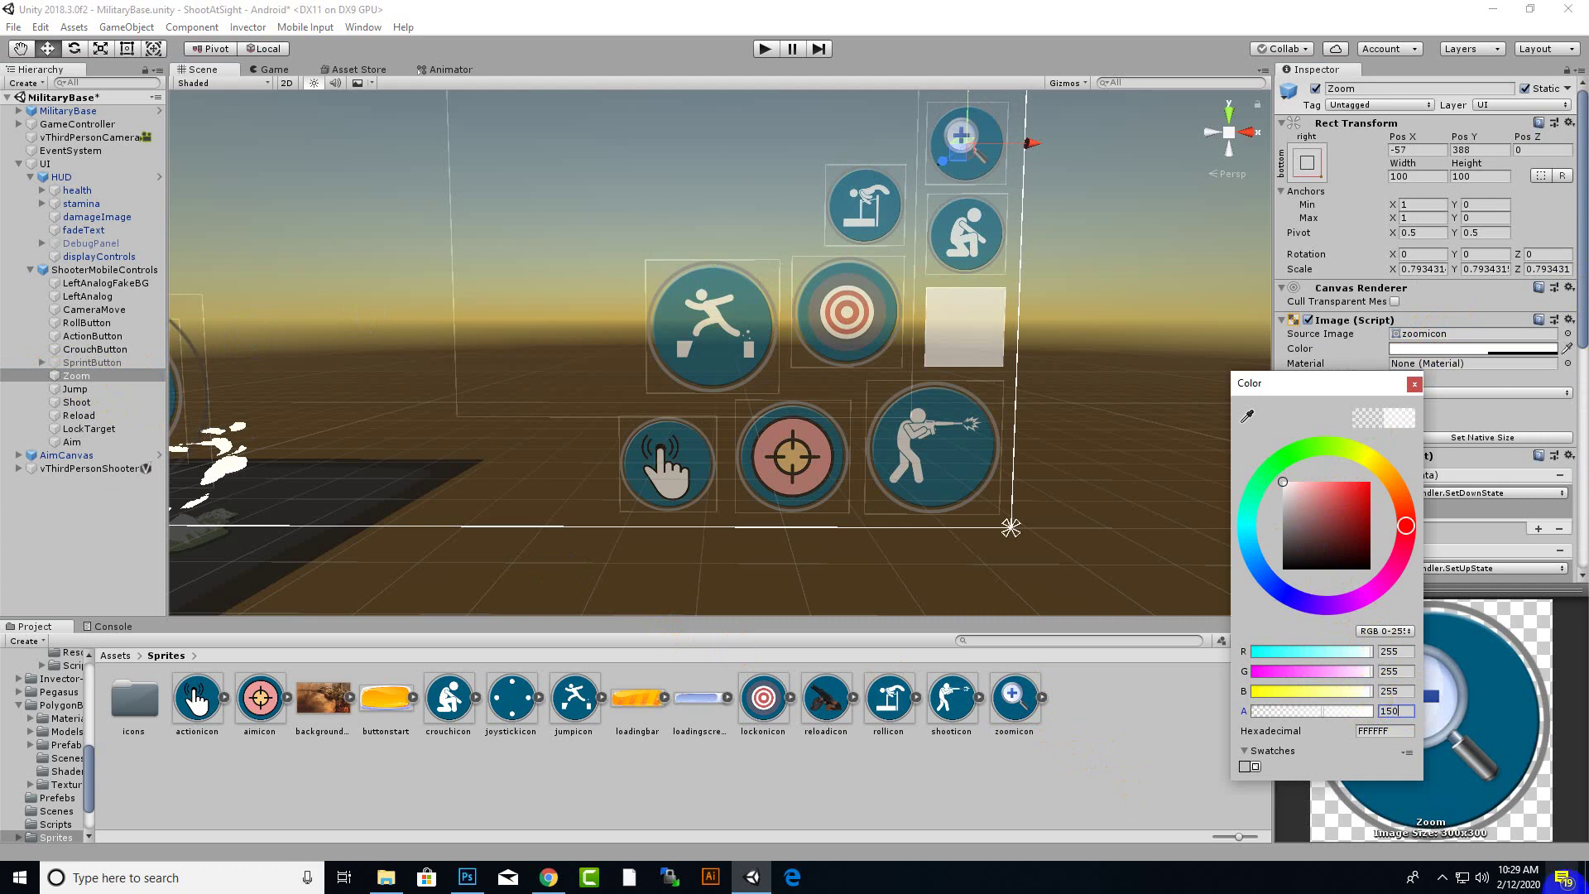
click(1444, 845)
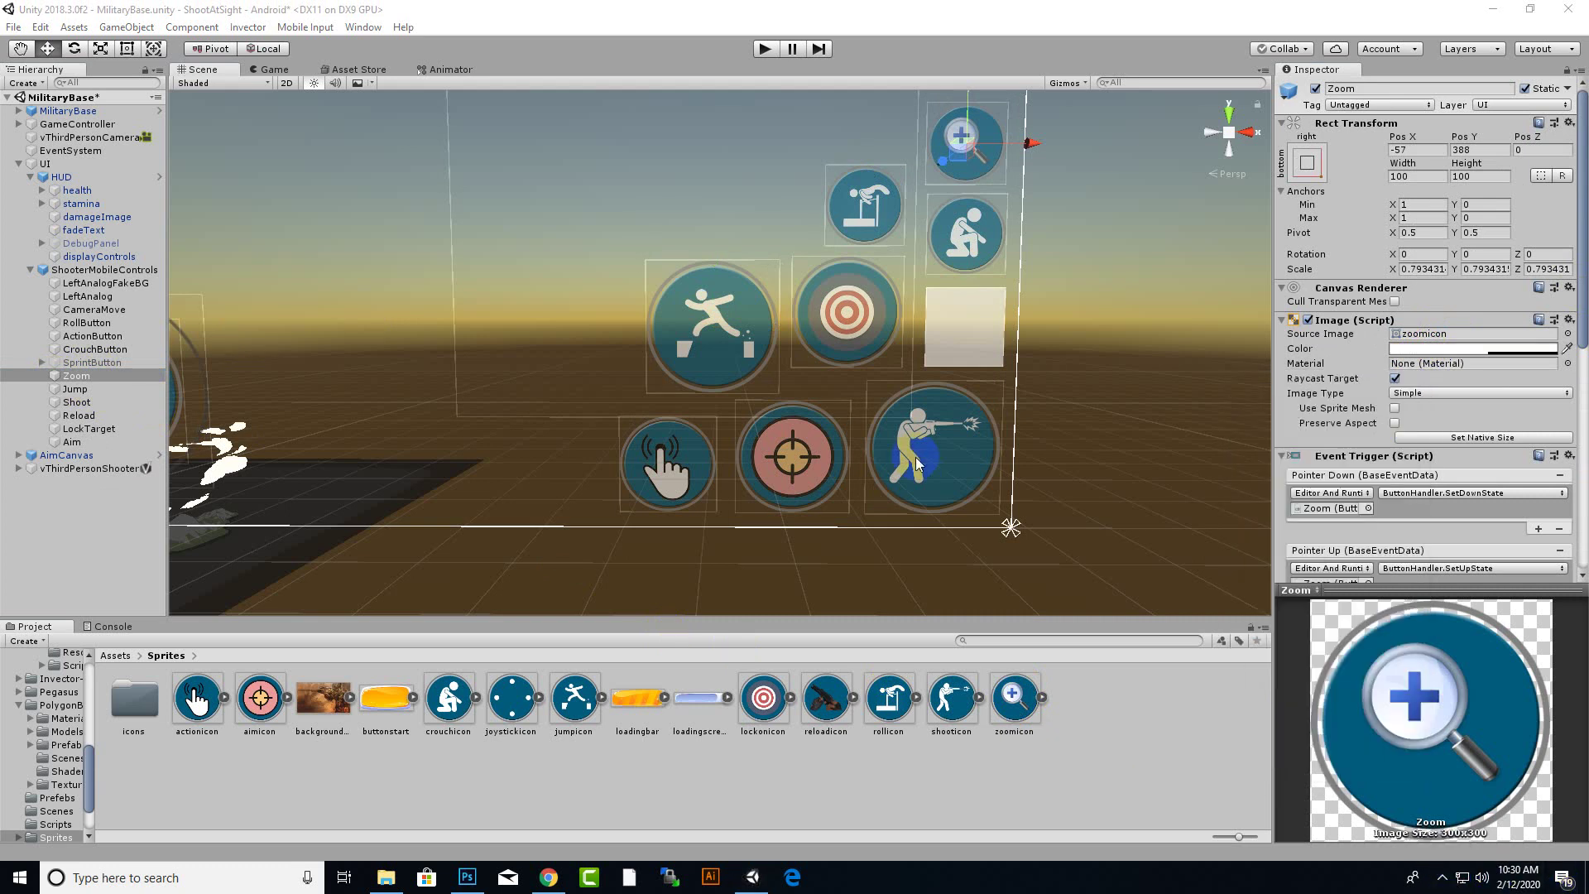
scroll(919, 478, down, 3)
scroll(923, 475, down, 1)
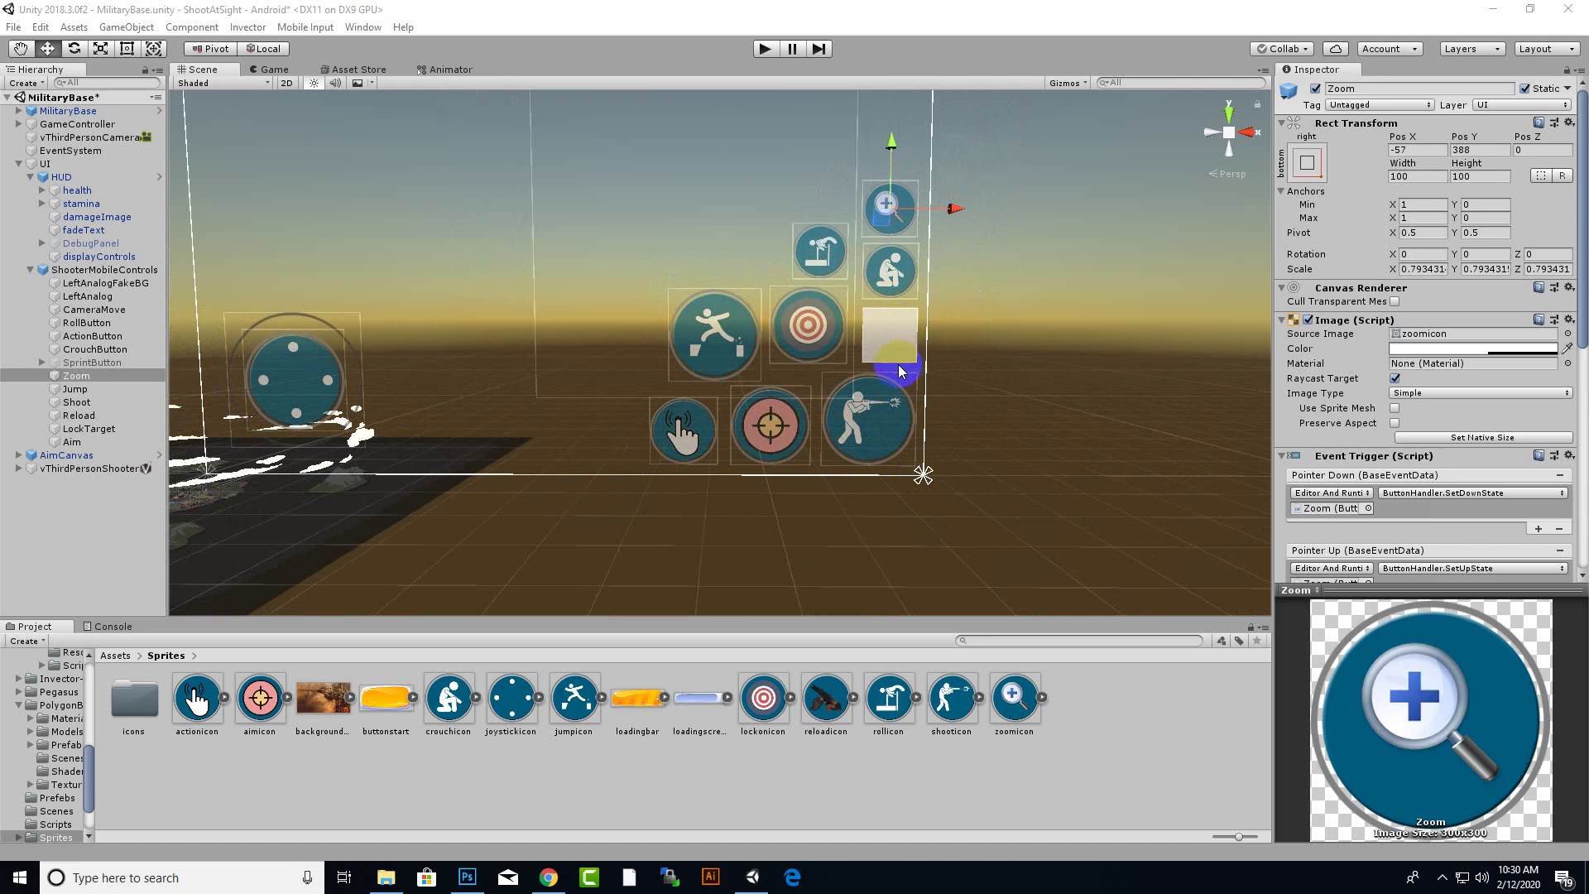
Select the Reload button and assign the reloadicon sprite to its image
click(78, 415)
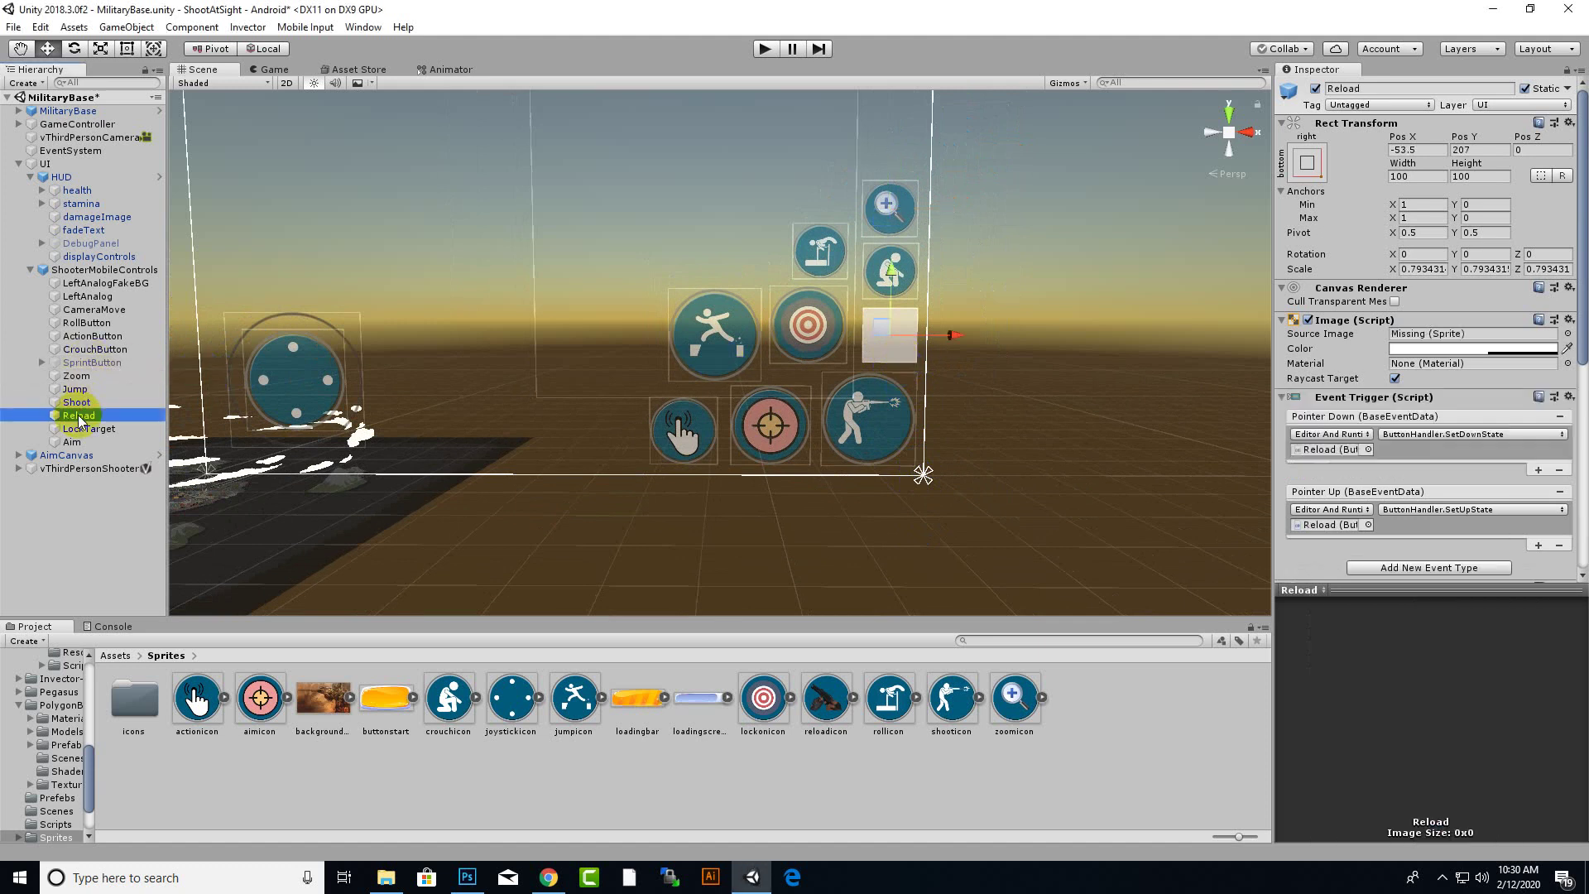
click(899, 341)
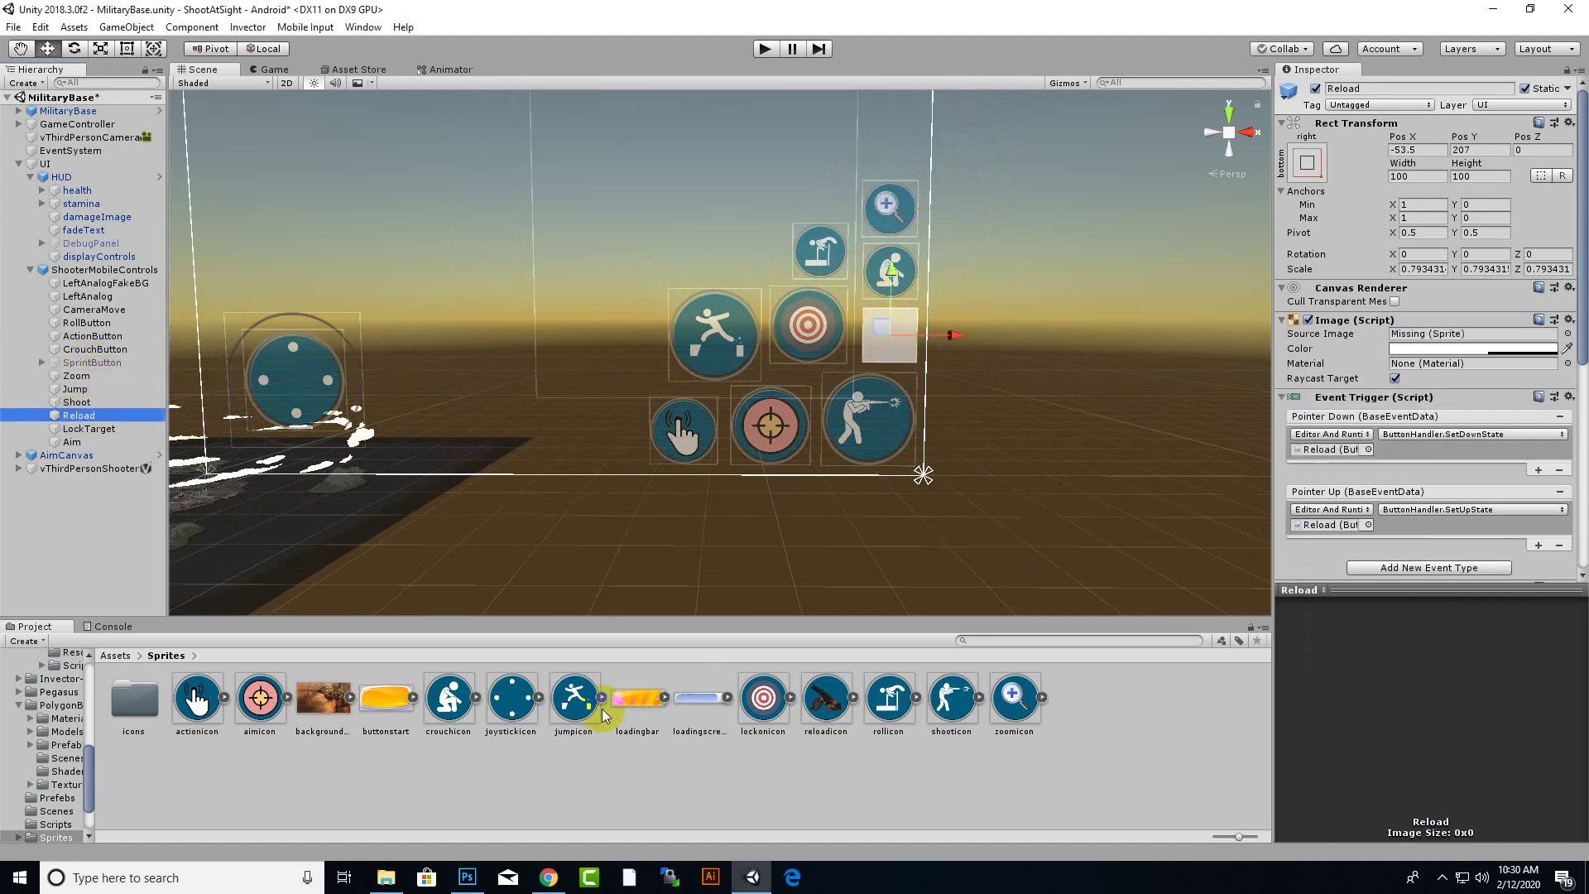
drag(826, 697, 1461, 334)
Tint the Reload image white at alpha 150, then start Play mode
click(1461, 348)
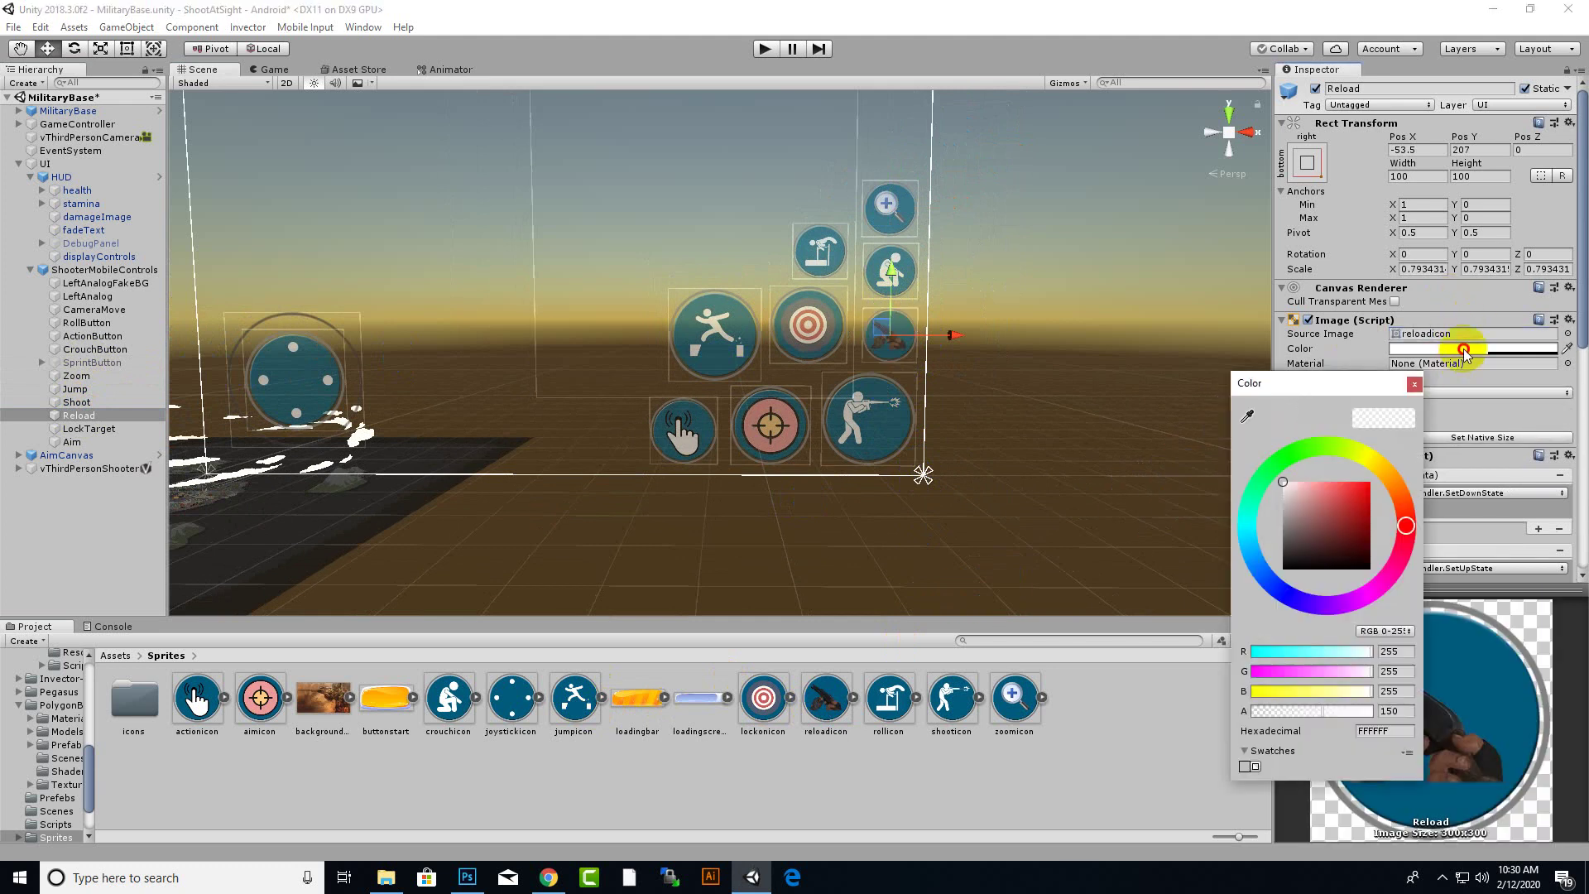
click(1323, 711)
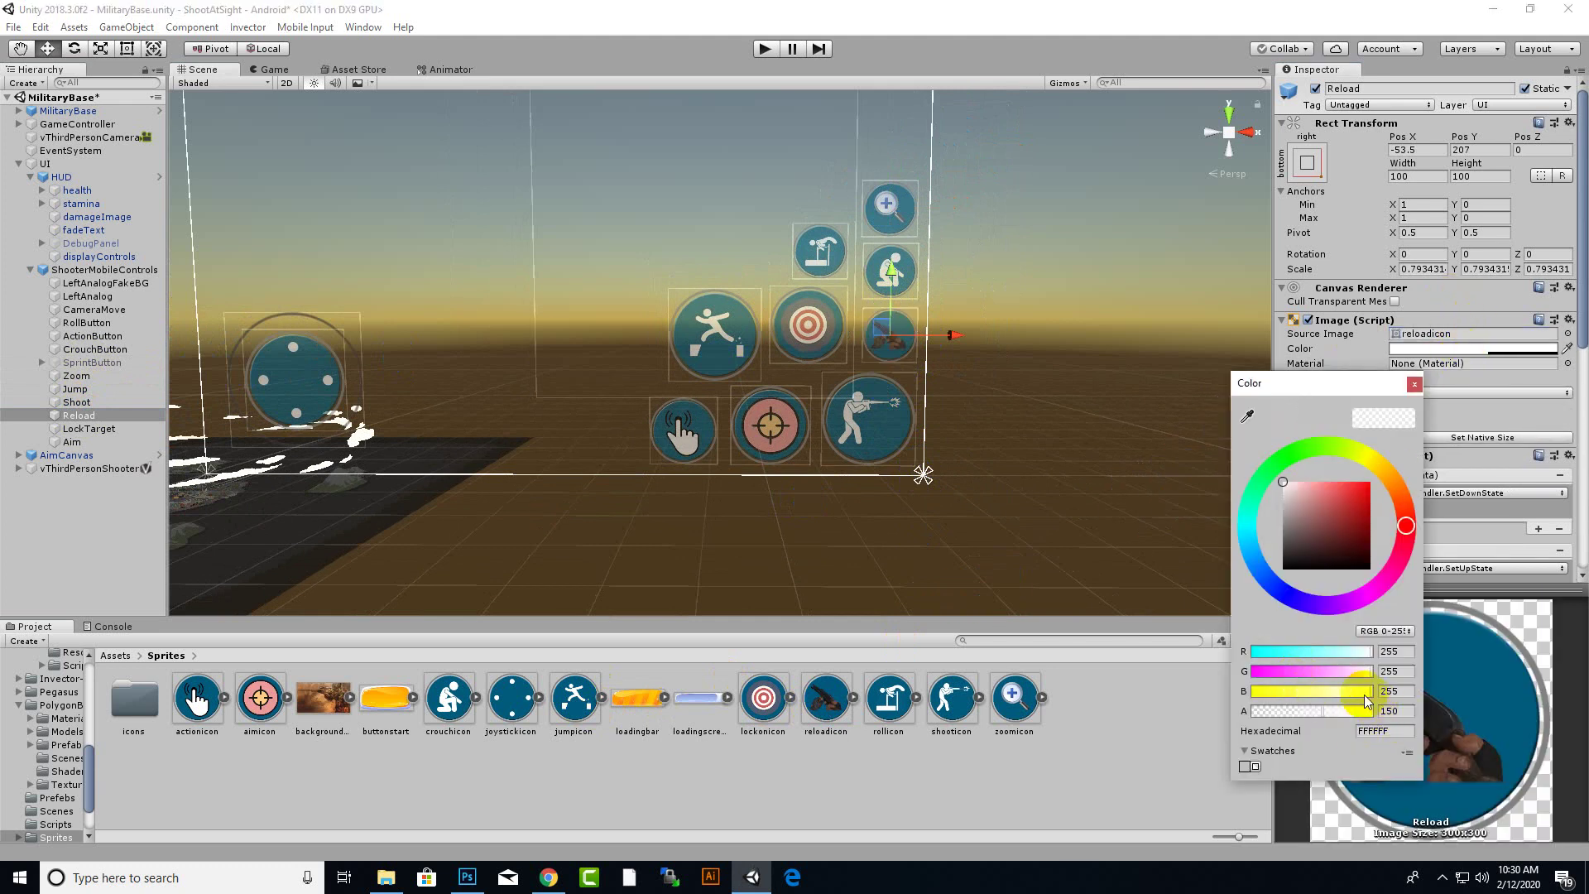
click(1329, 571)
click(1415, 385)
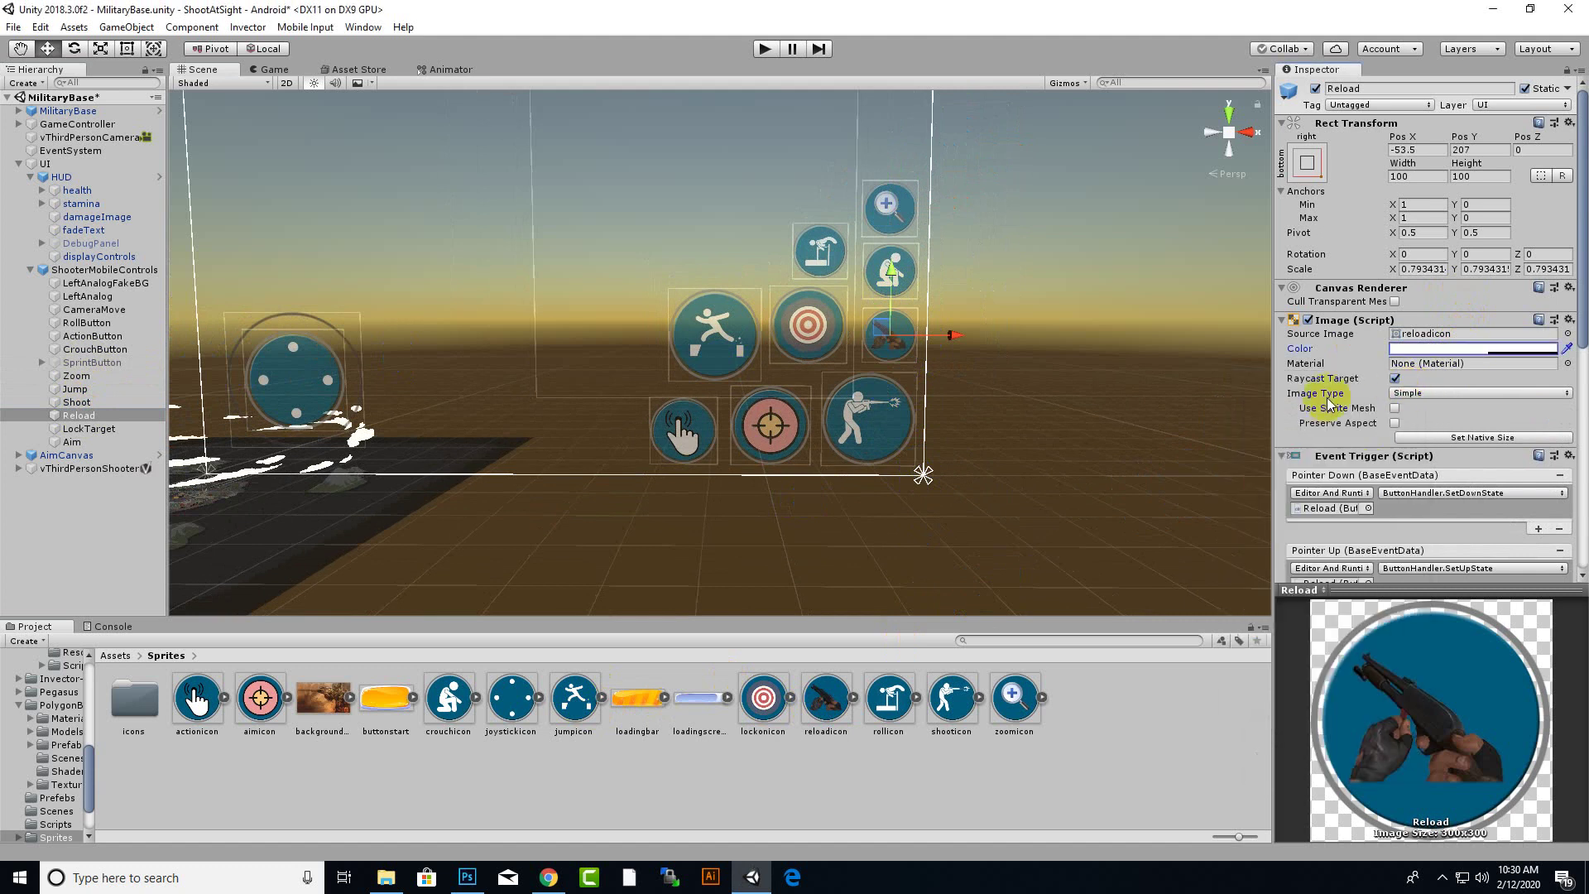
click(768, 48)
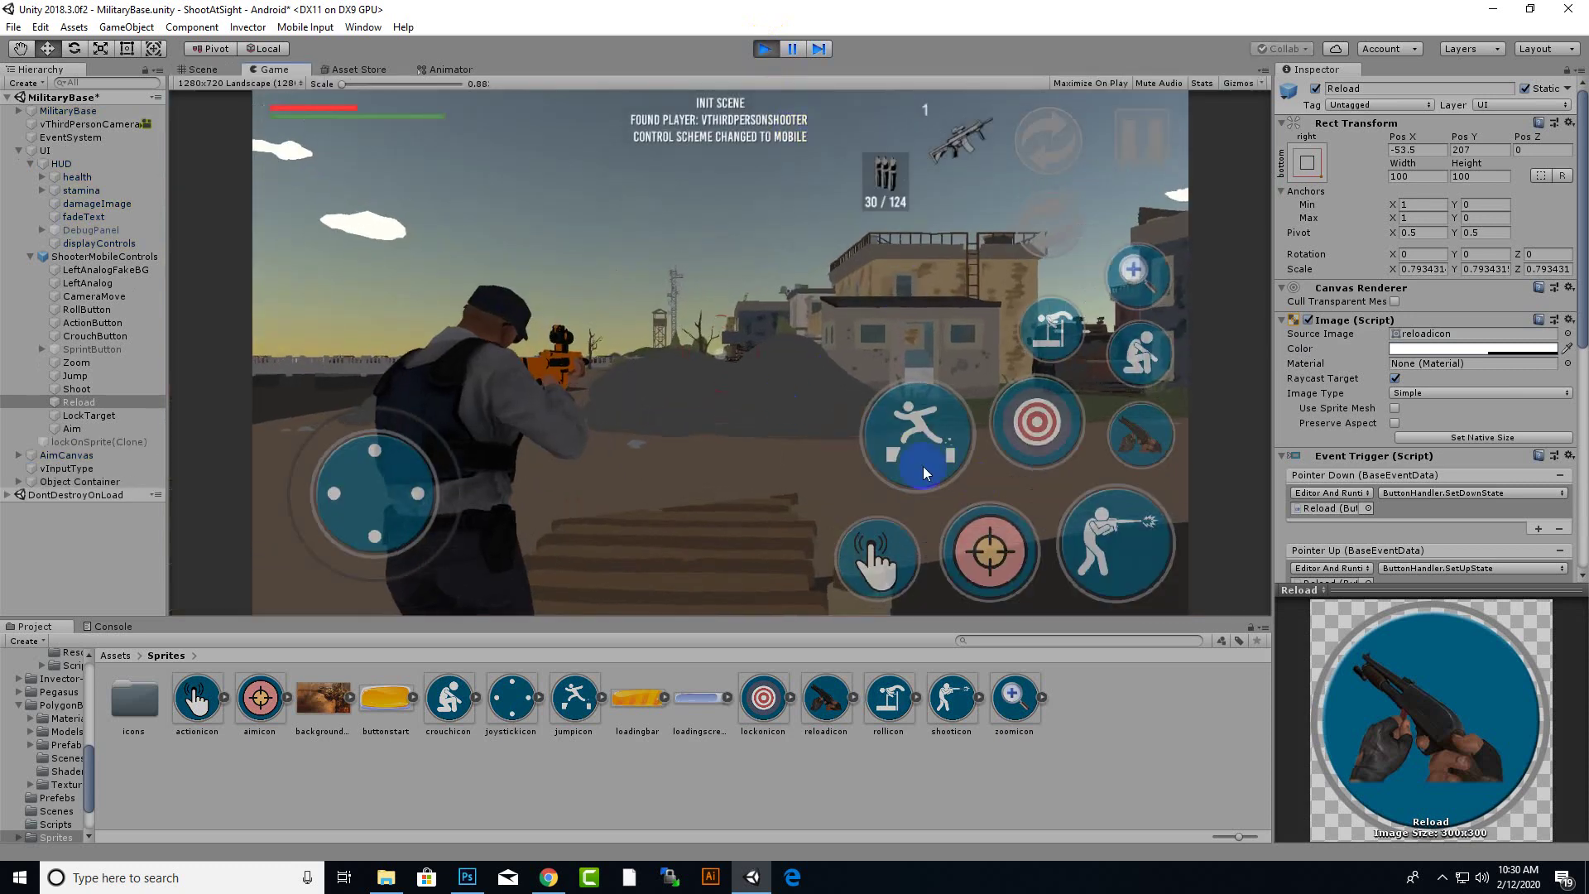
Test the joystick, Jump, Action, Aim, Shoot, Reload and Crouch touch buttons
drag(370, 489, 277, 473)
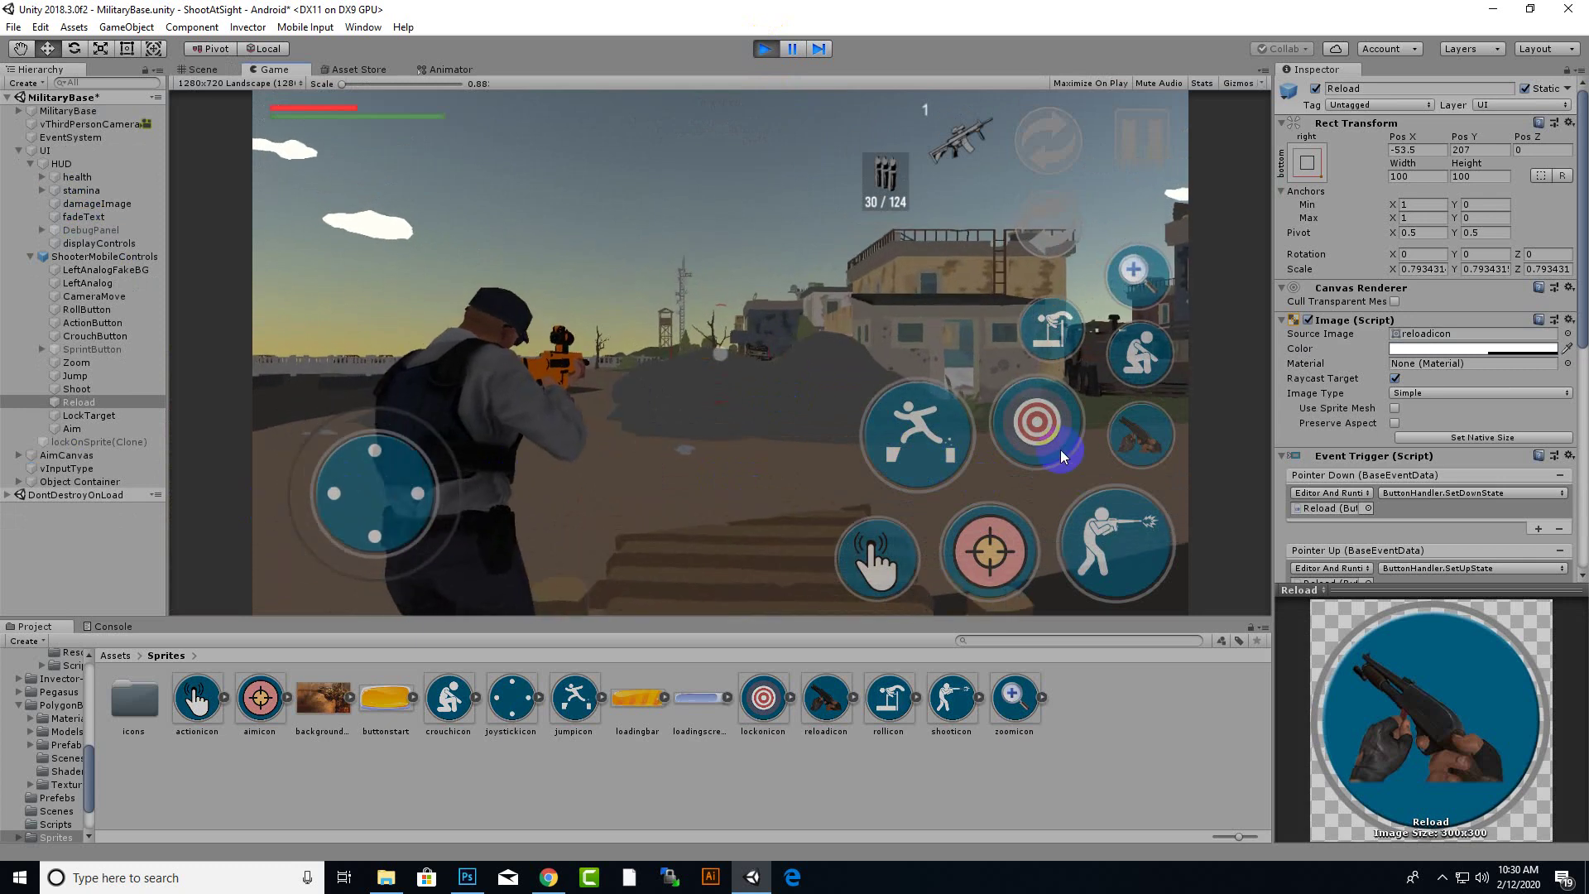
click(897, 445)
click(891, 550)
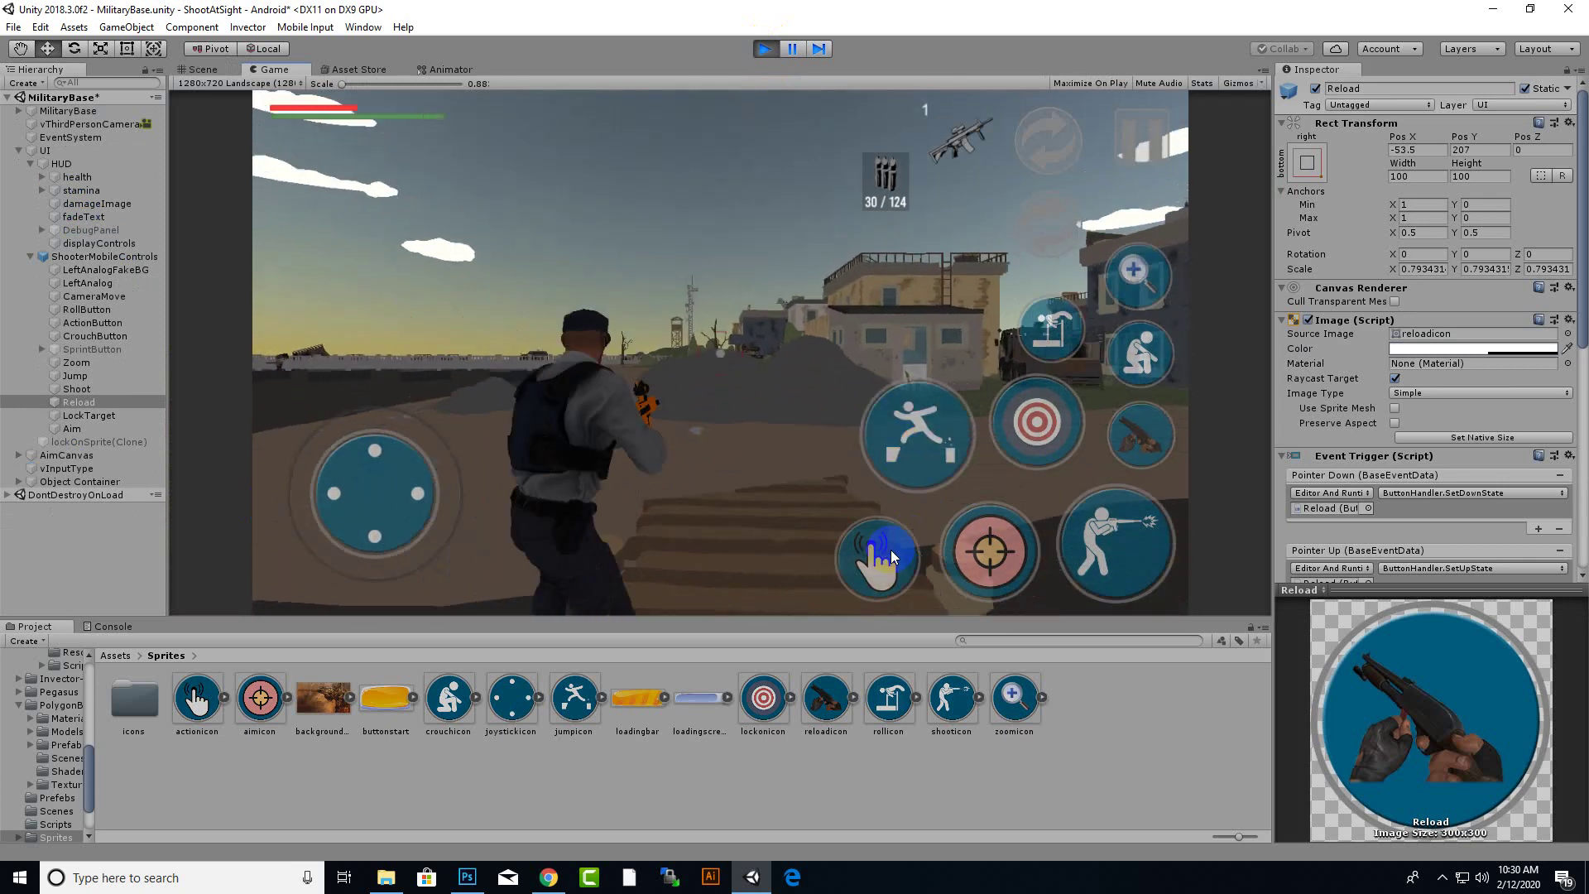
click(977, 568)
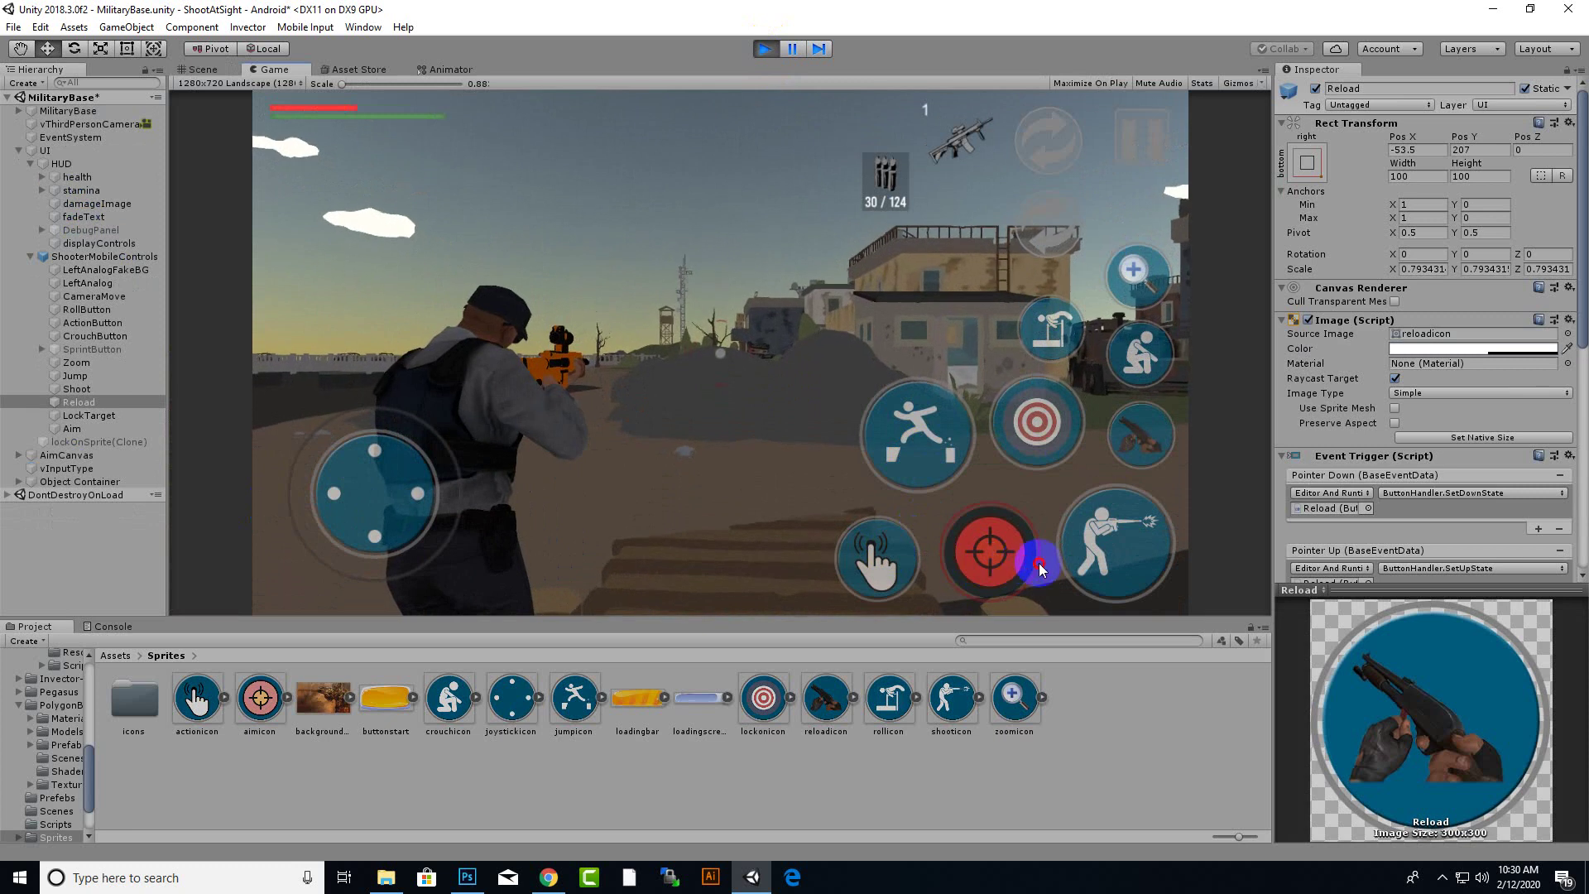
click(1137, 556)
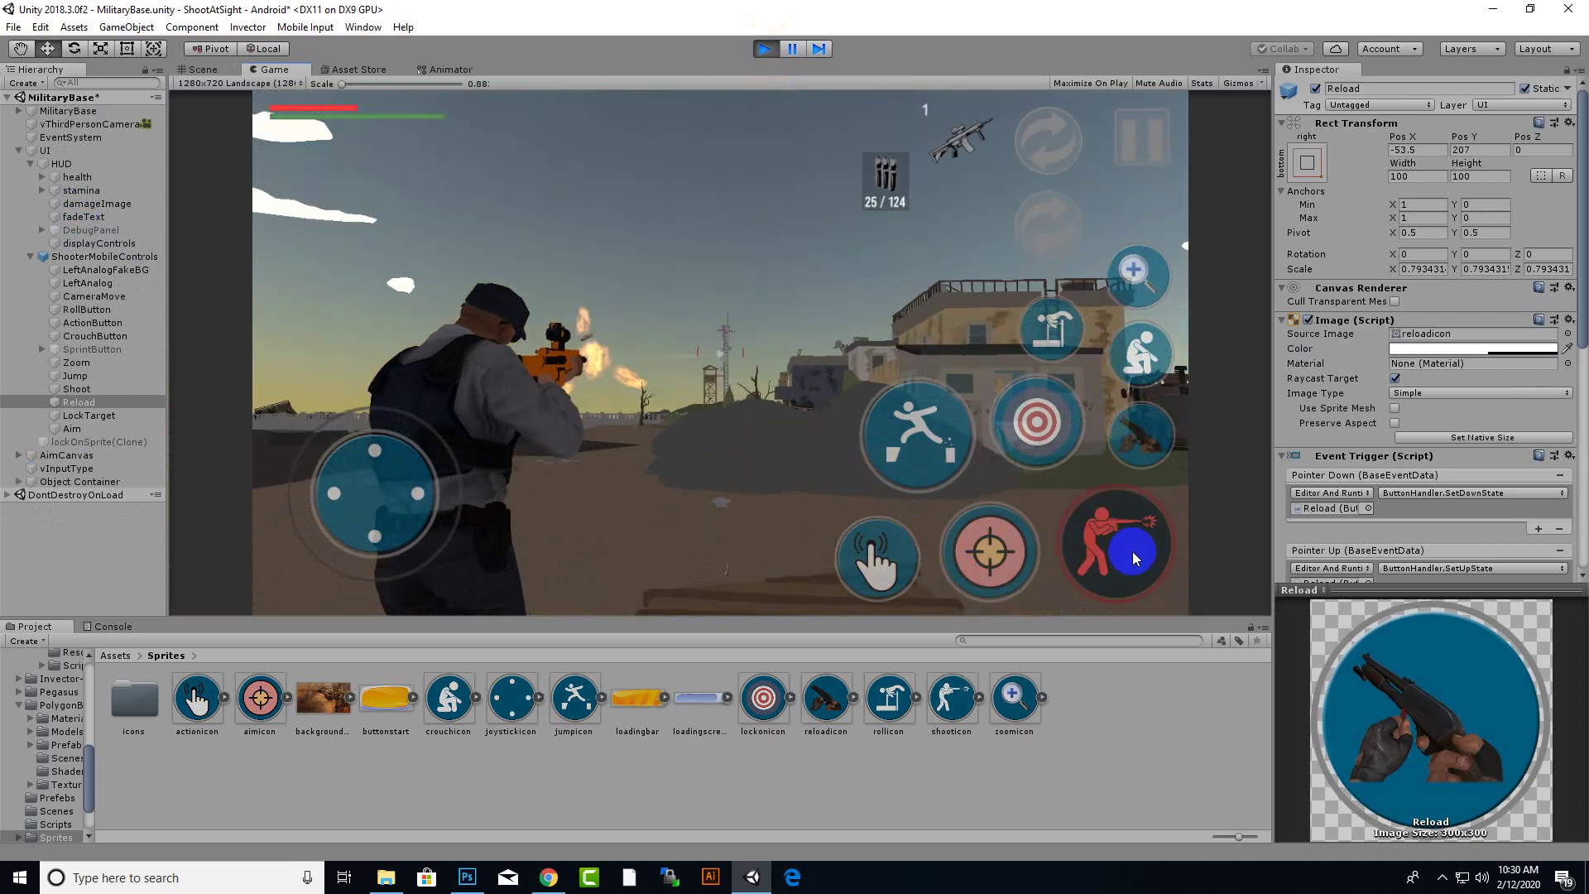
click(1136, 447)
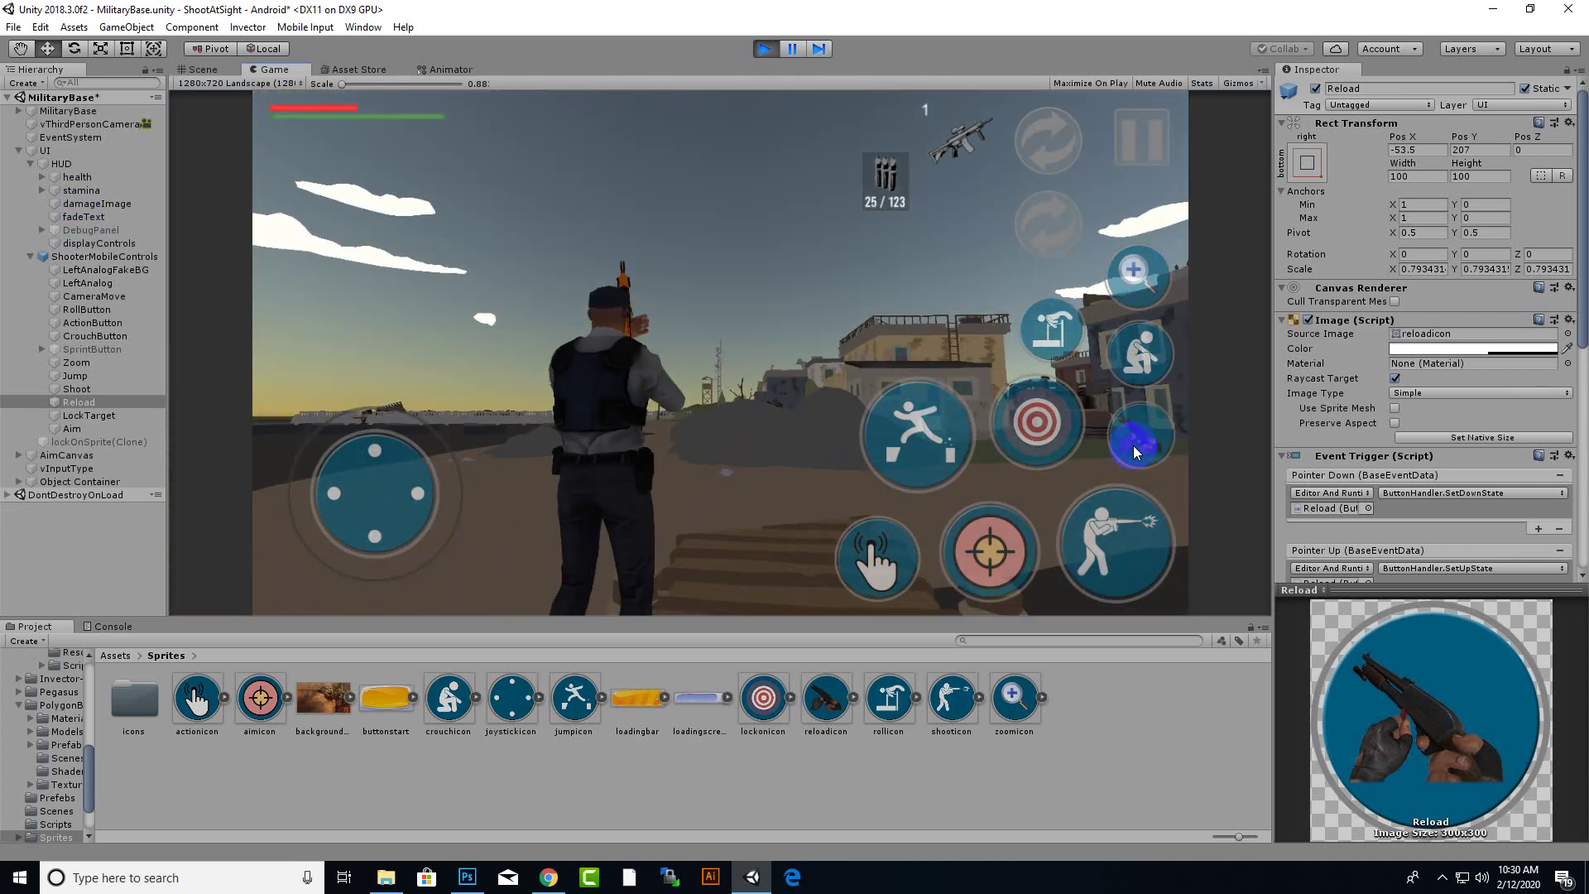
click(1144, 367)
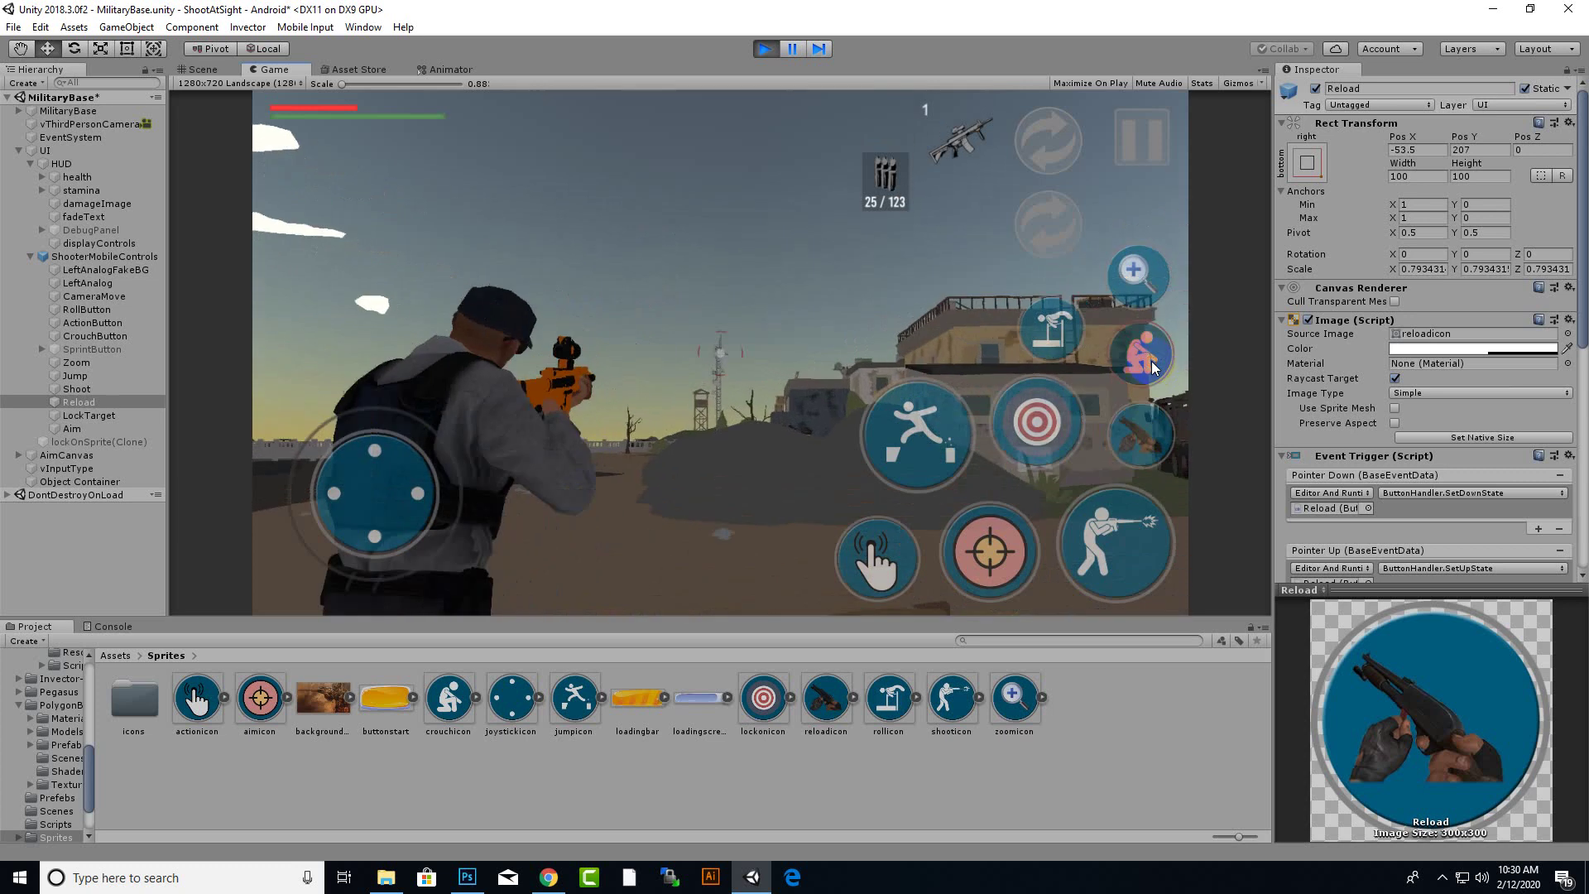
Look around, scope in and move while scoped, then stop Play mode with Ctrl+P
mouse_move(1065, 344)
mouse_down()
mouse_move(488, 460)
mouse_move(419, 443)
mouse_up()
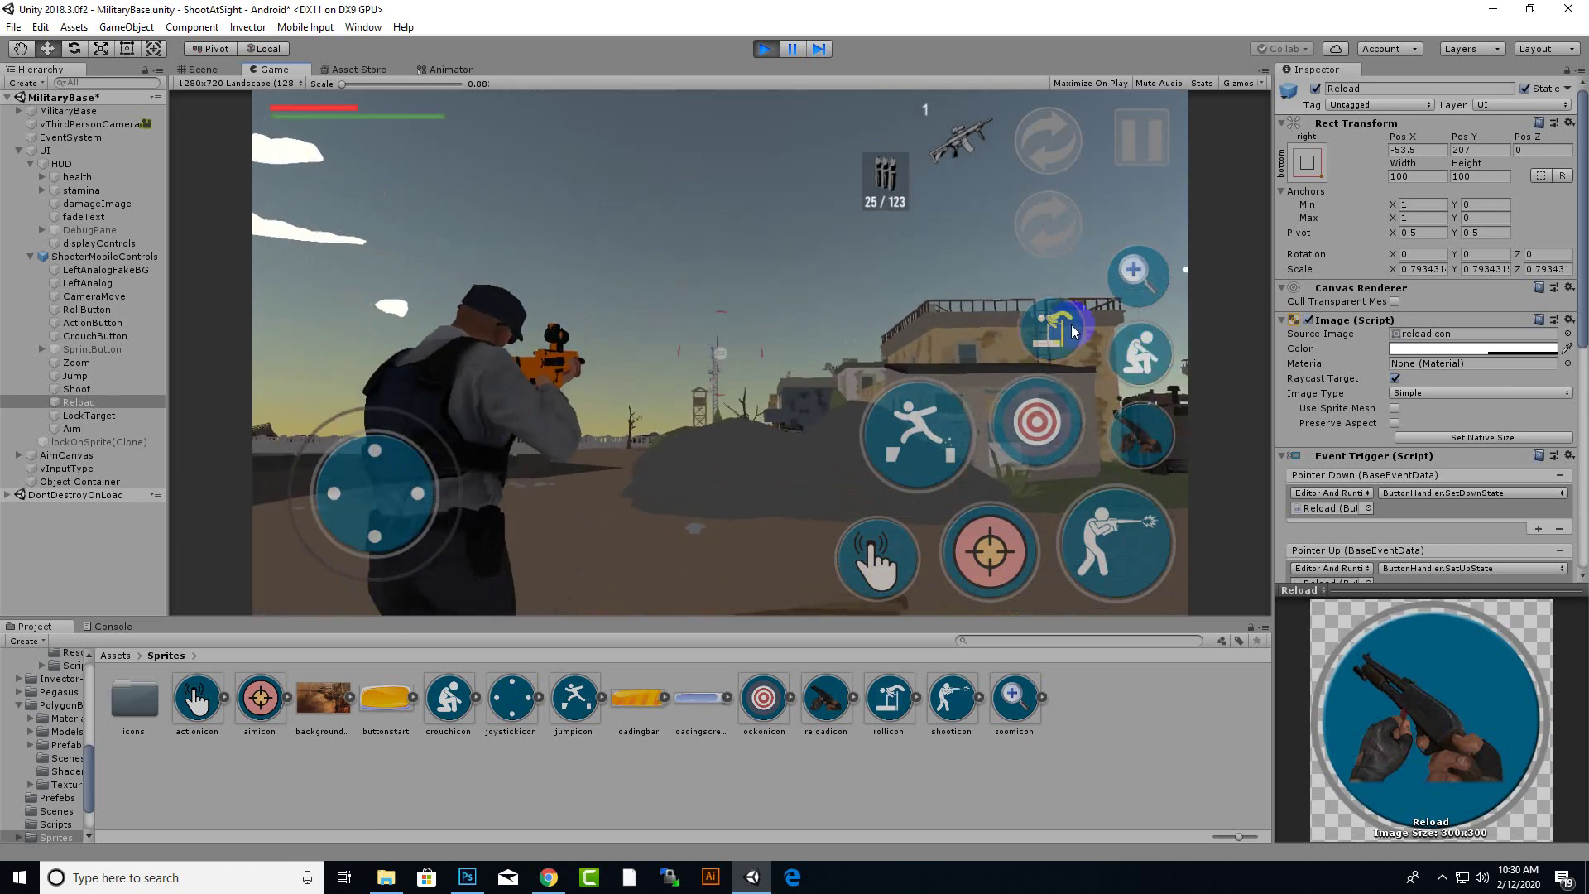
click(1140, 281)
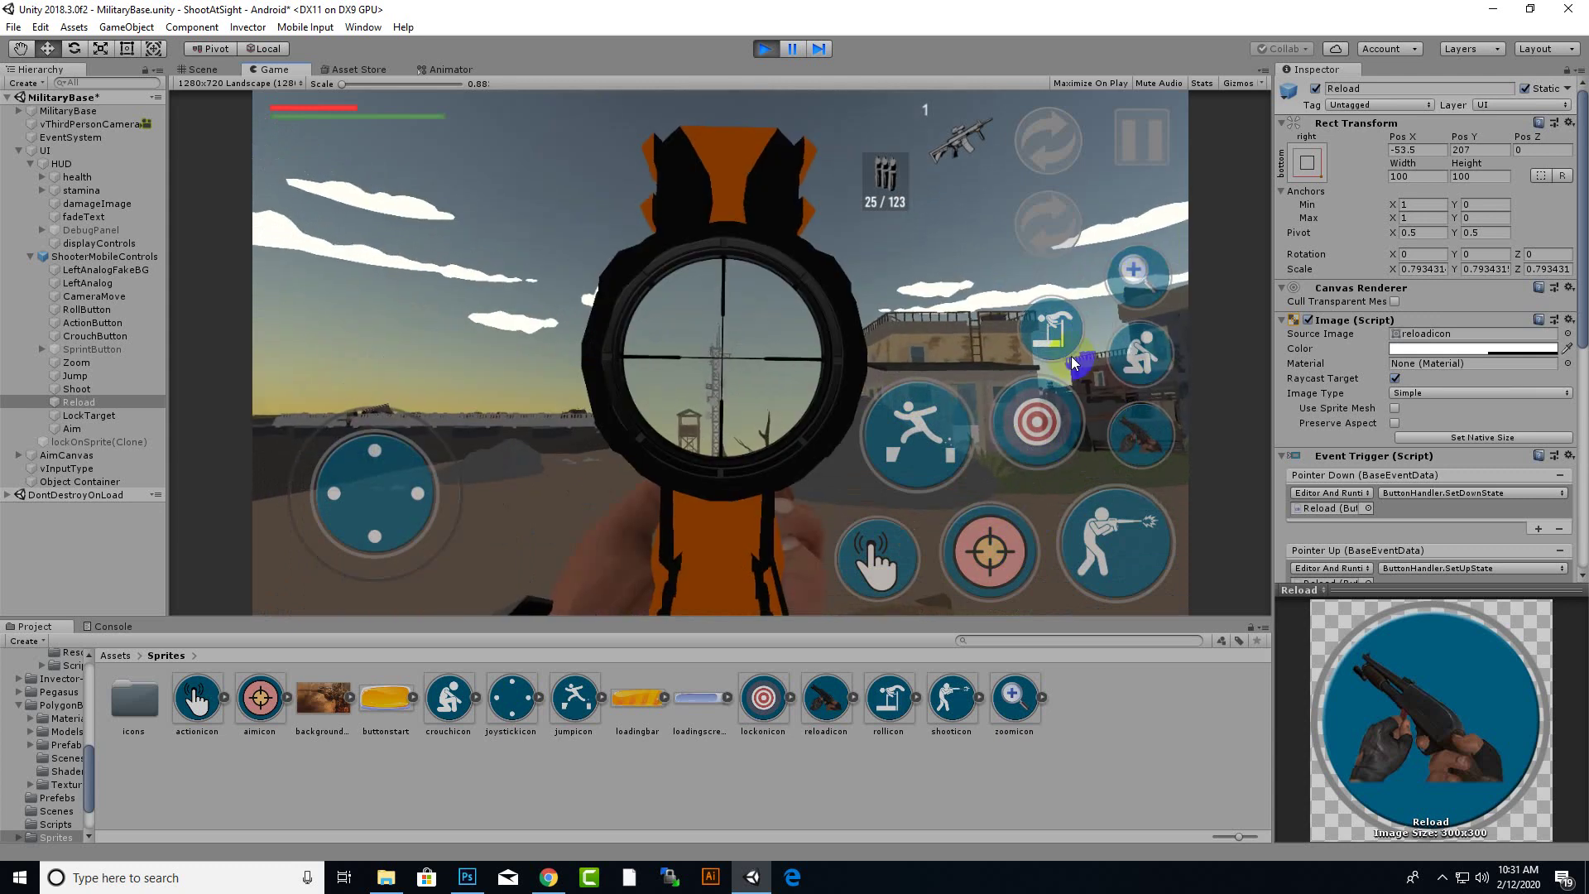
drag(1141, 281, 760, 482)
drag(423, 525, 369, 550)
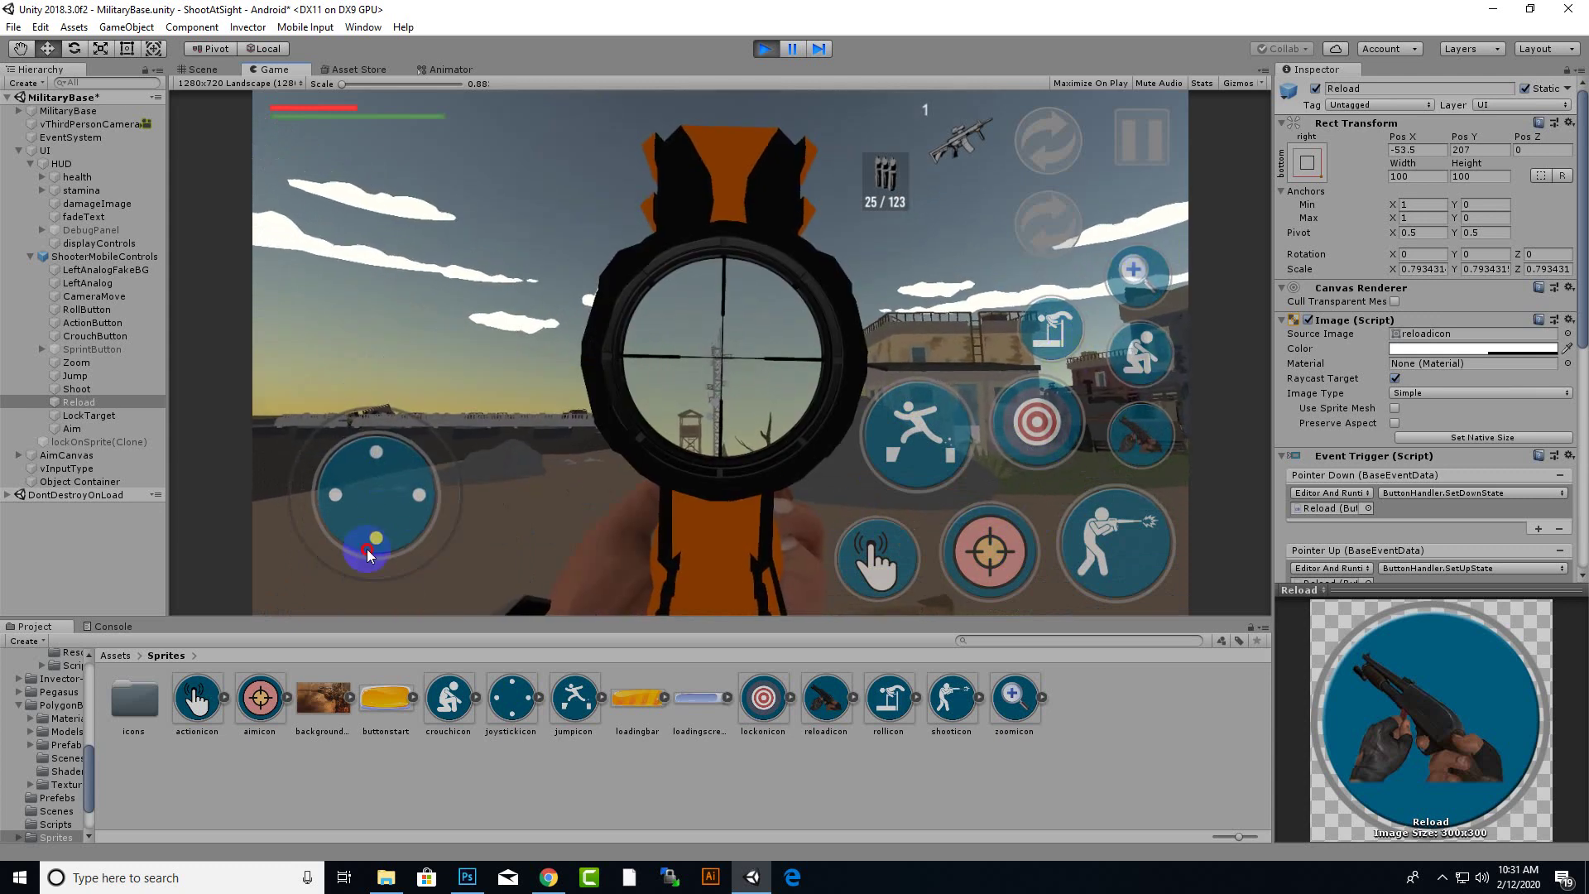
click(777, 267)
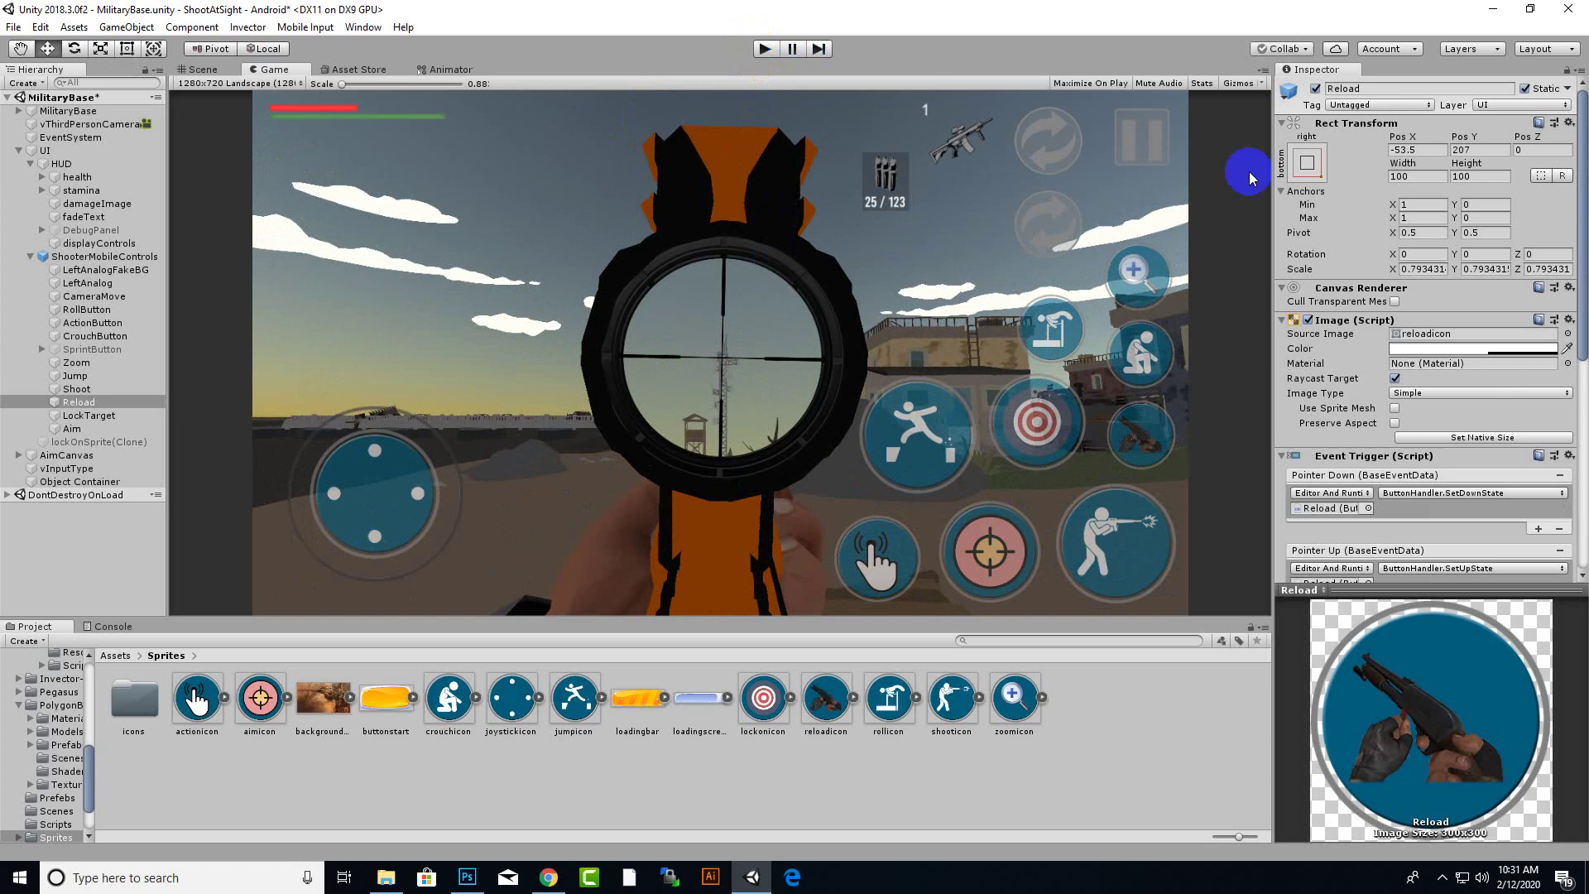
key(ctrl+p)
Collapse the ShooterMobileControls, HUD and UI groups in the Hierarchy
middle_drag(1048, 331, 1078, 365)
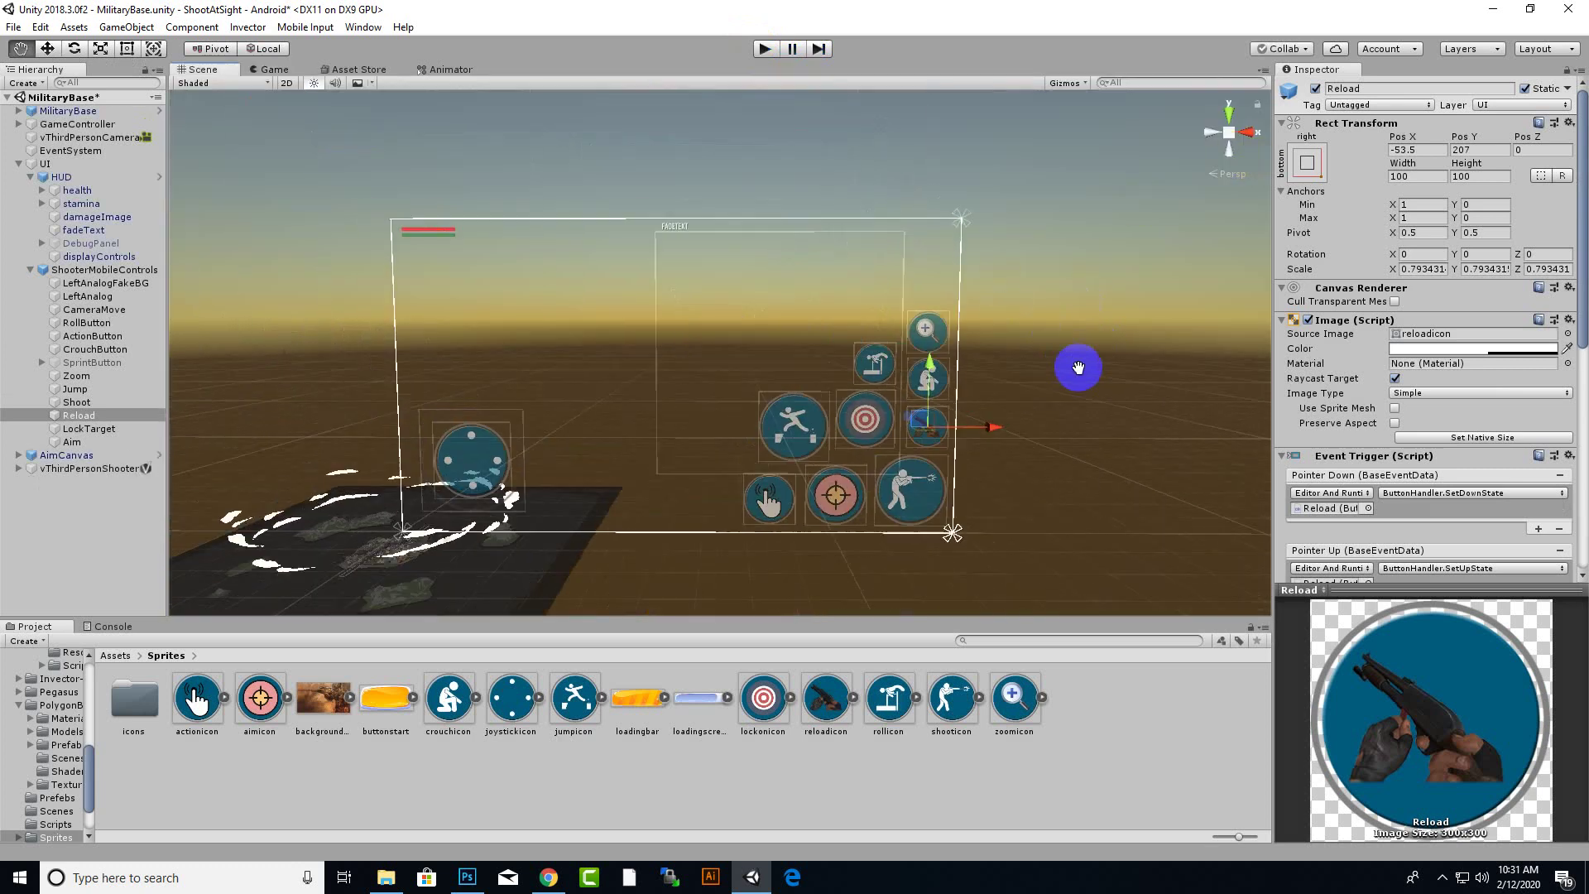
click(902, 418)
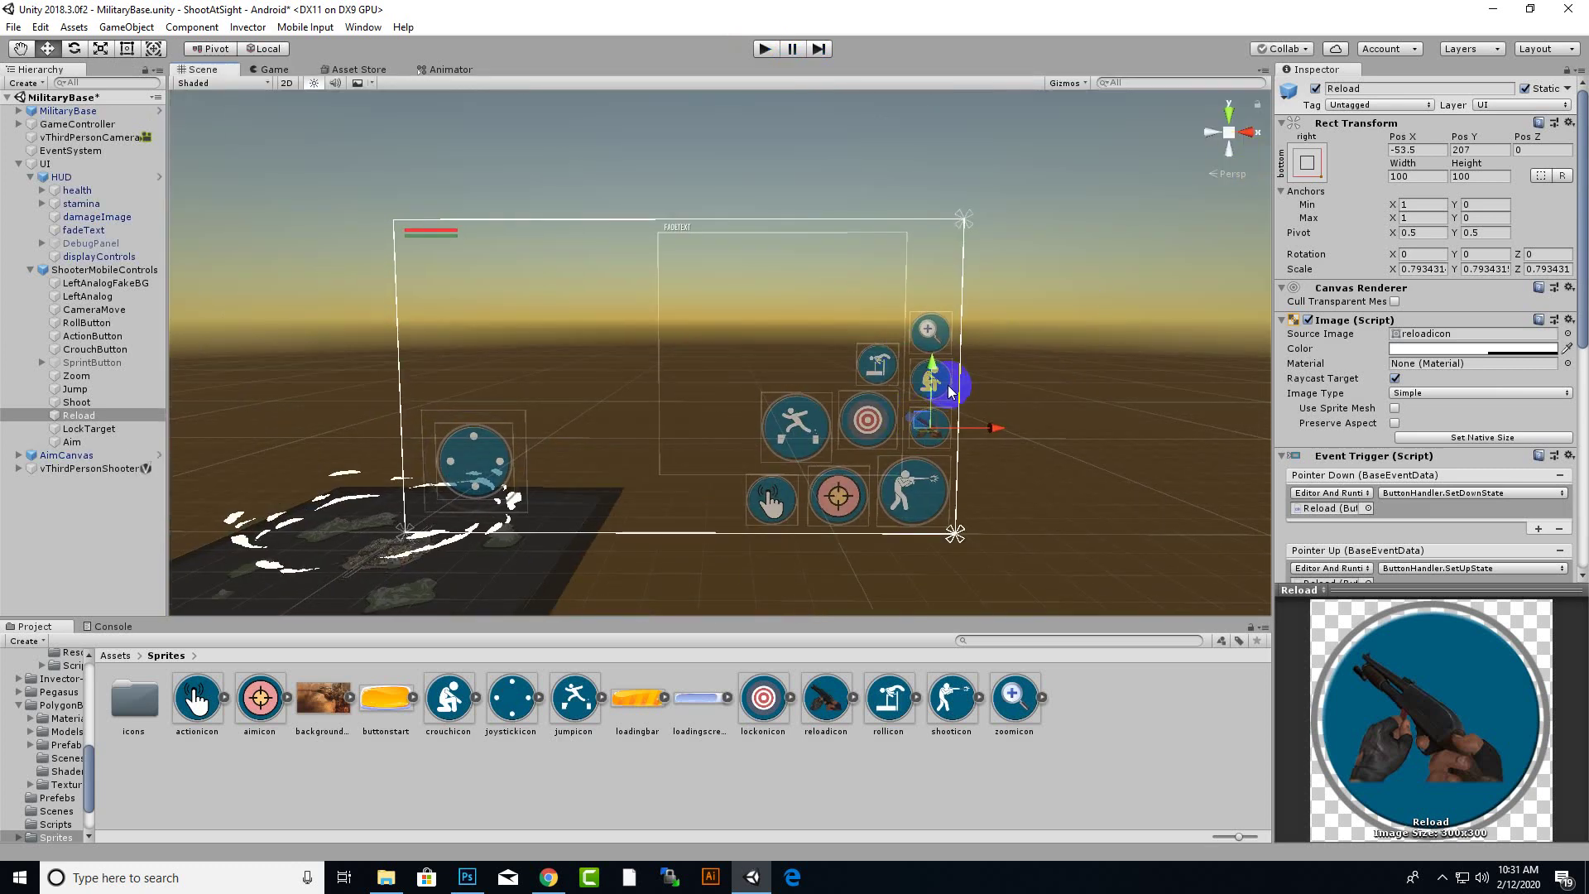
click(23, 269)
click(31, 177)
click(19, 164)
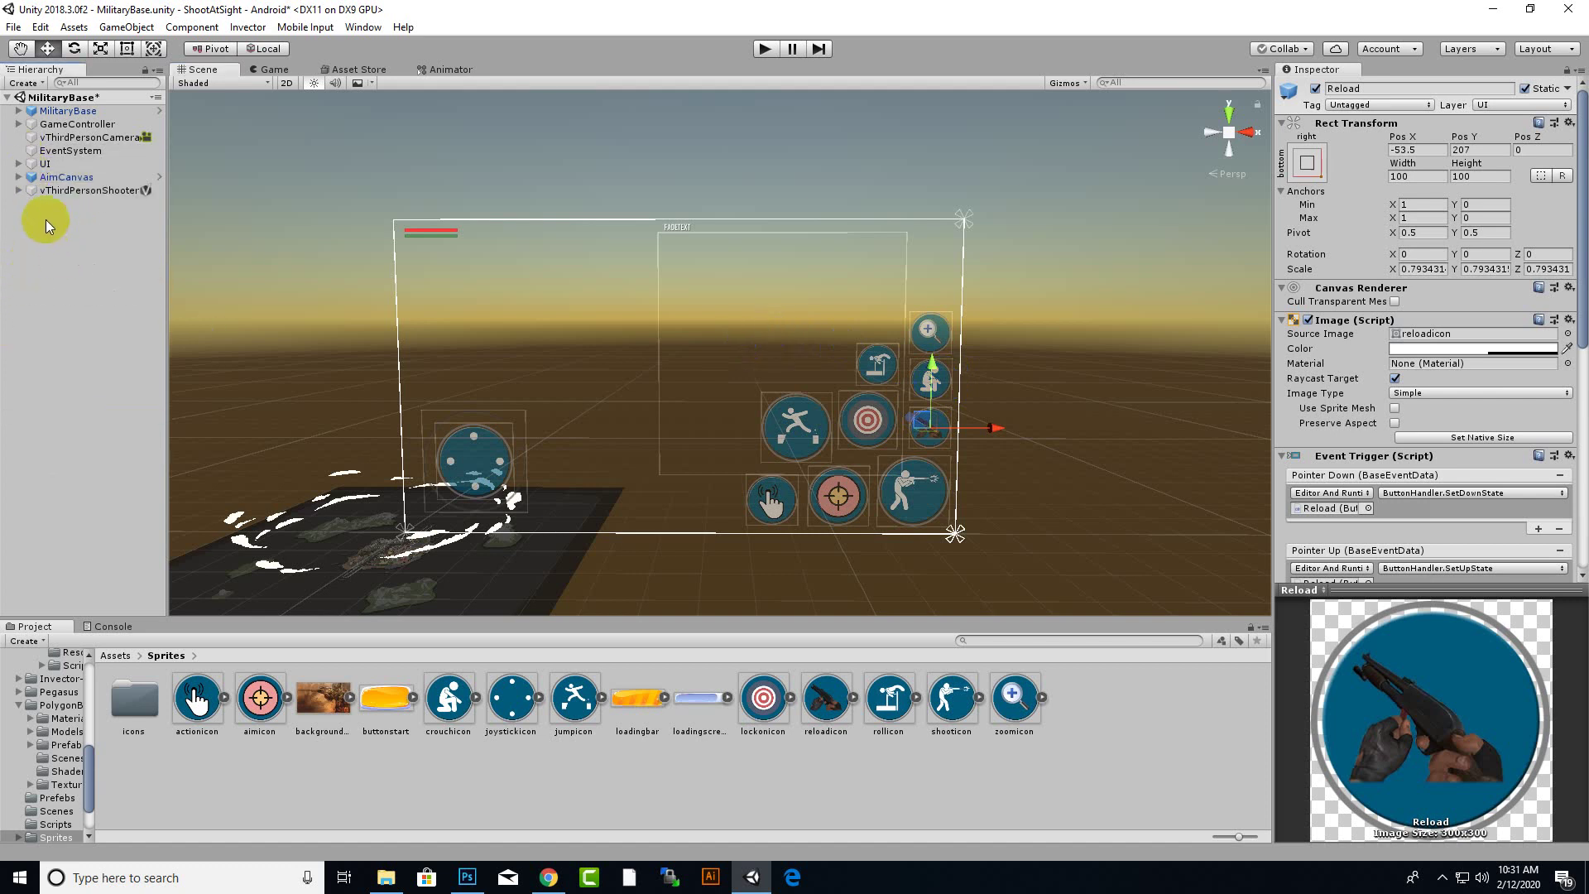
In Play mode, cycle weapons from rifle to pistol and back to the rifle, then stop
click(765, 48)
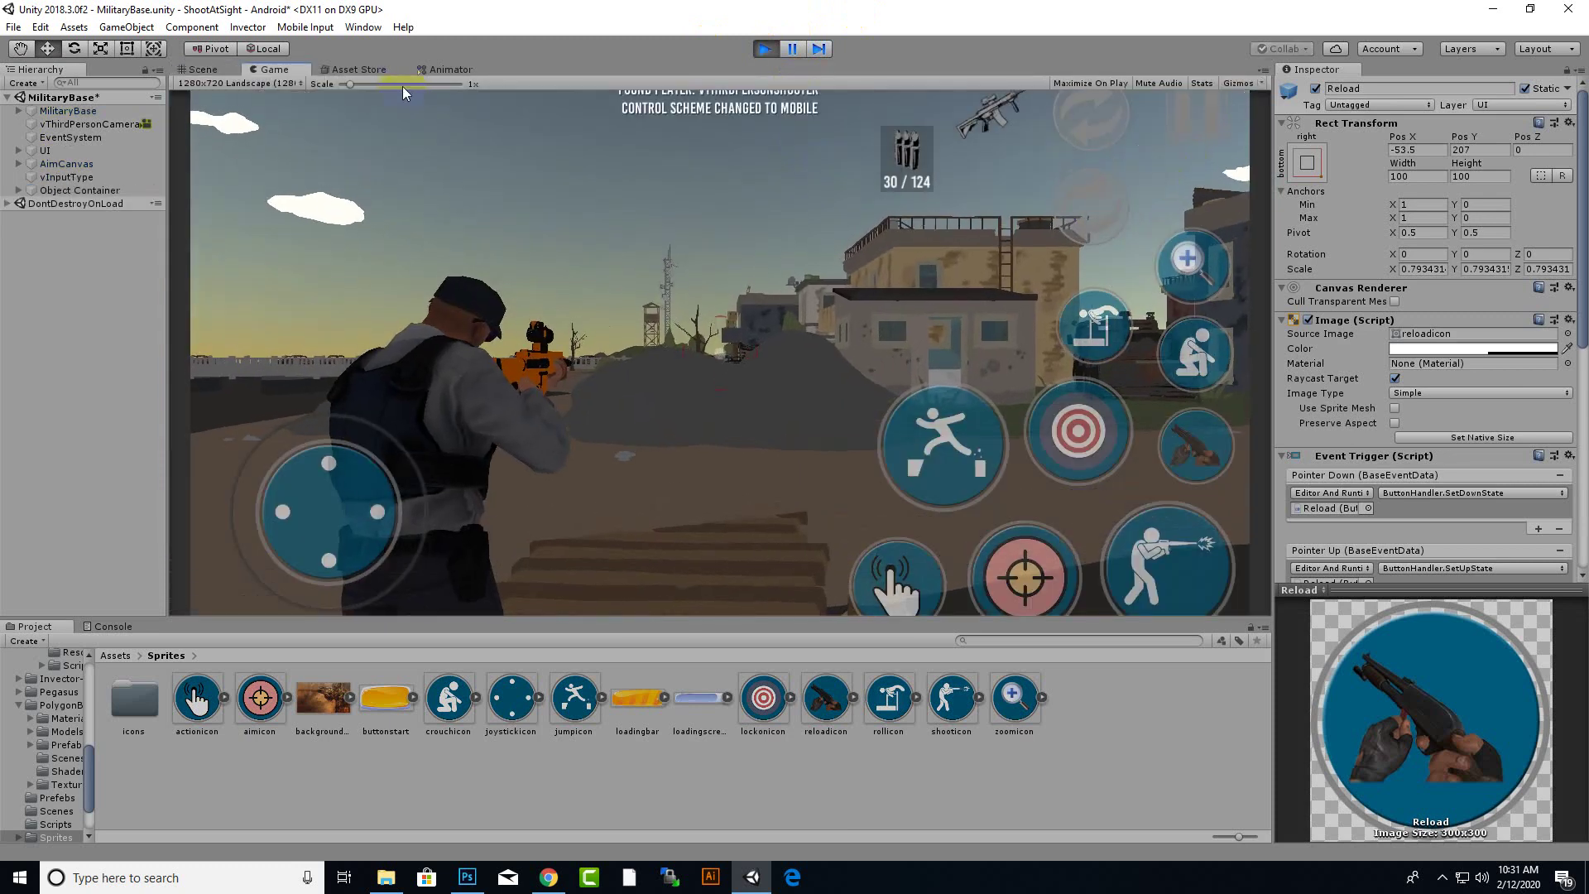
scroll(401, 104, down, 2)
click(1041, 146)
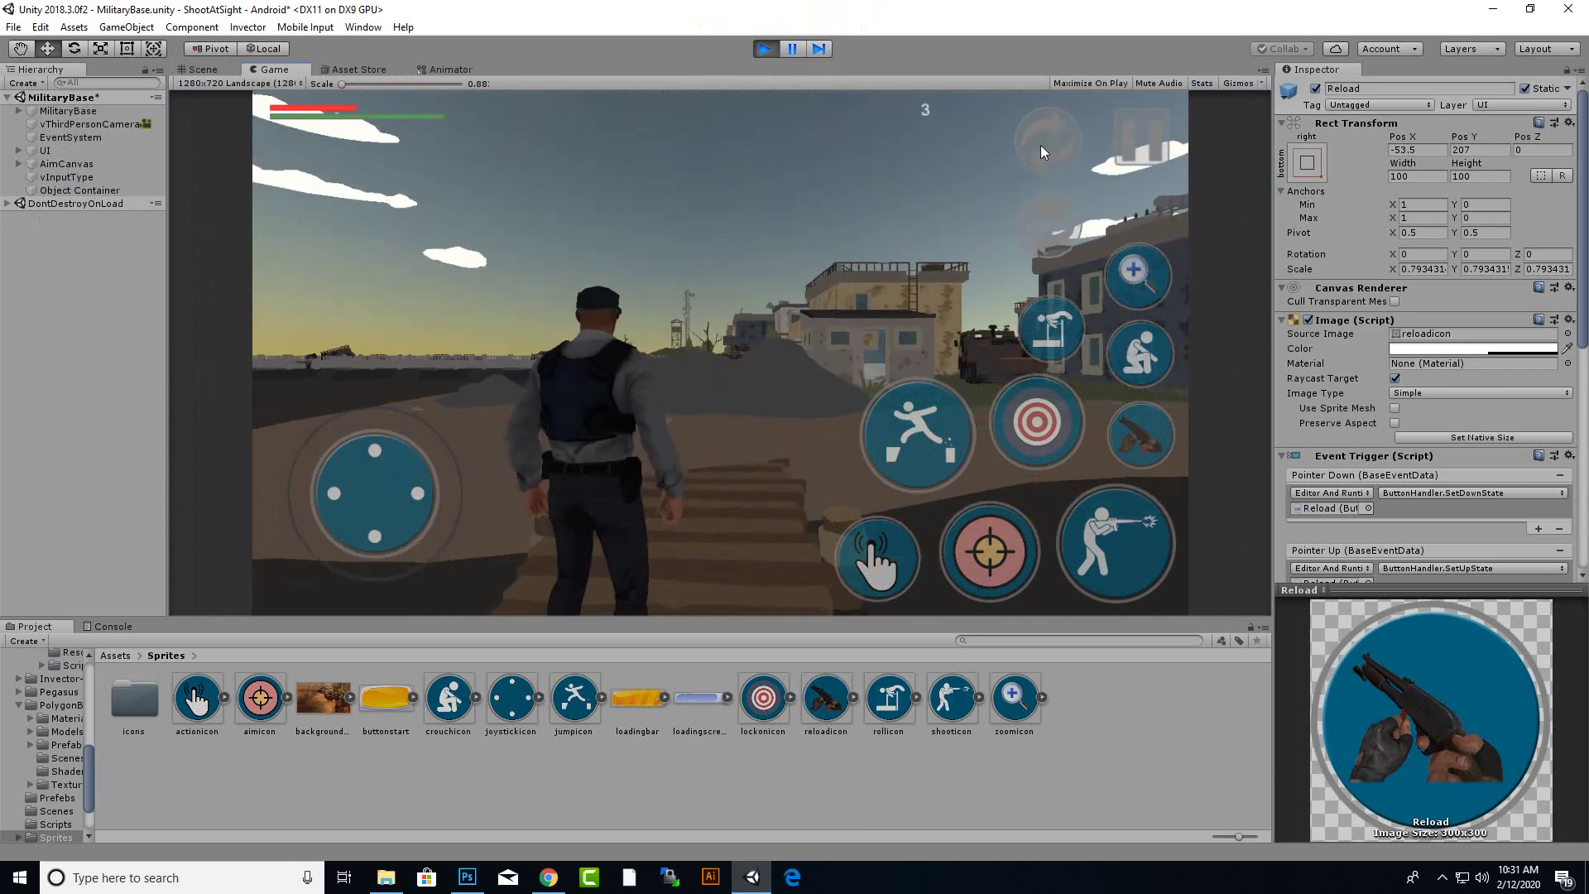
click(1040, 146)
click(1041, 146)
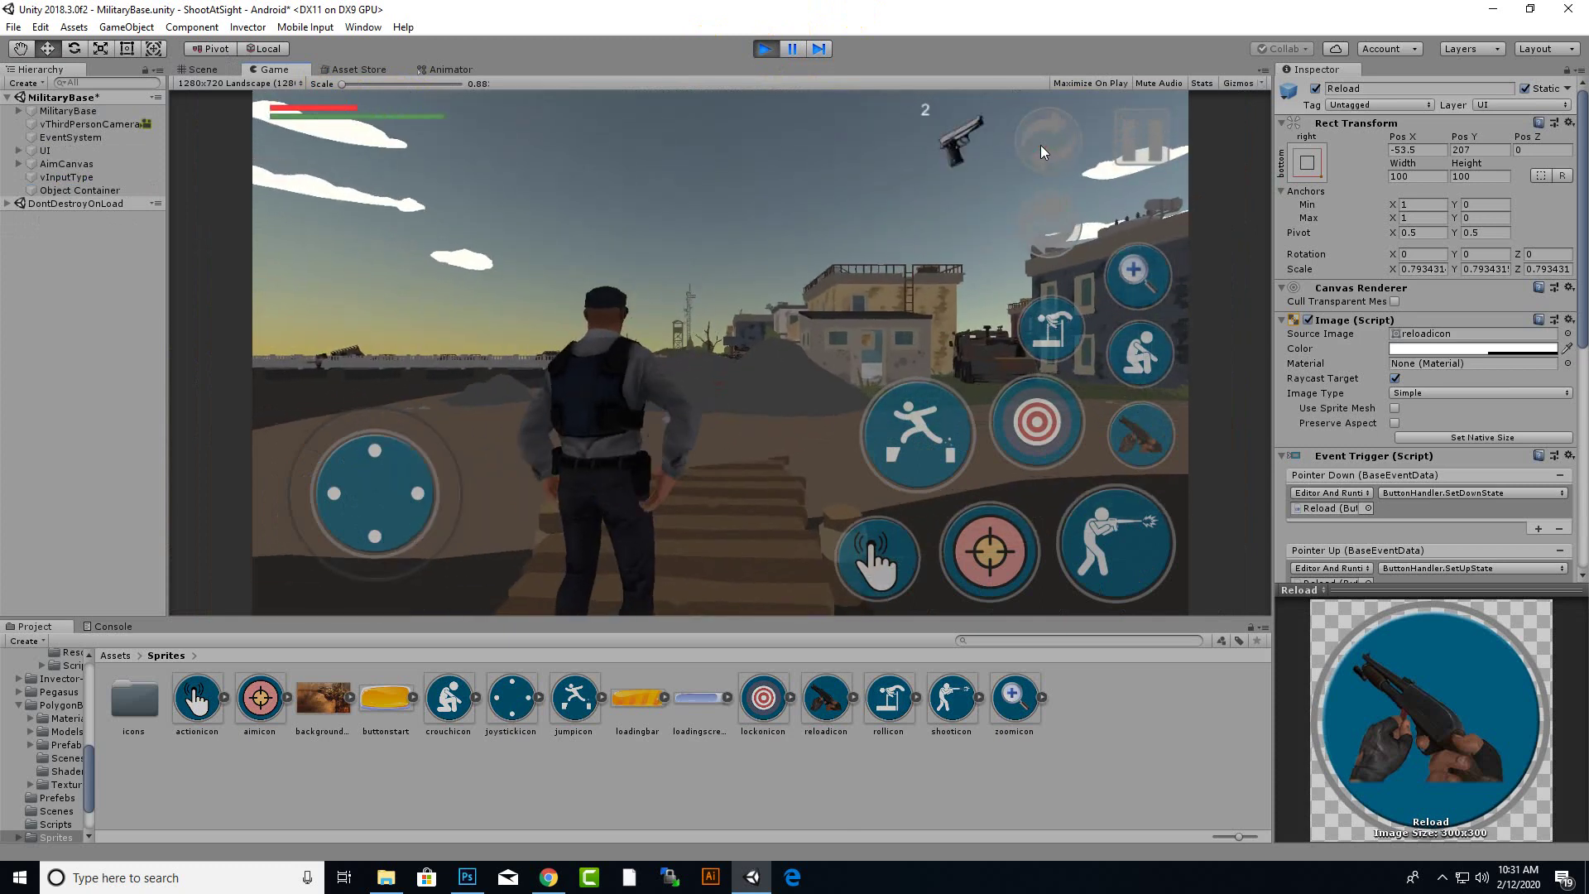
click(1040, 145)
click(1041, 142)
click(1047, 144)
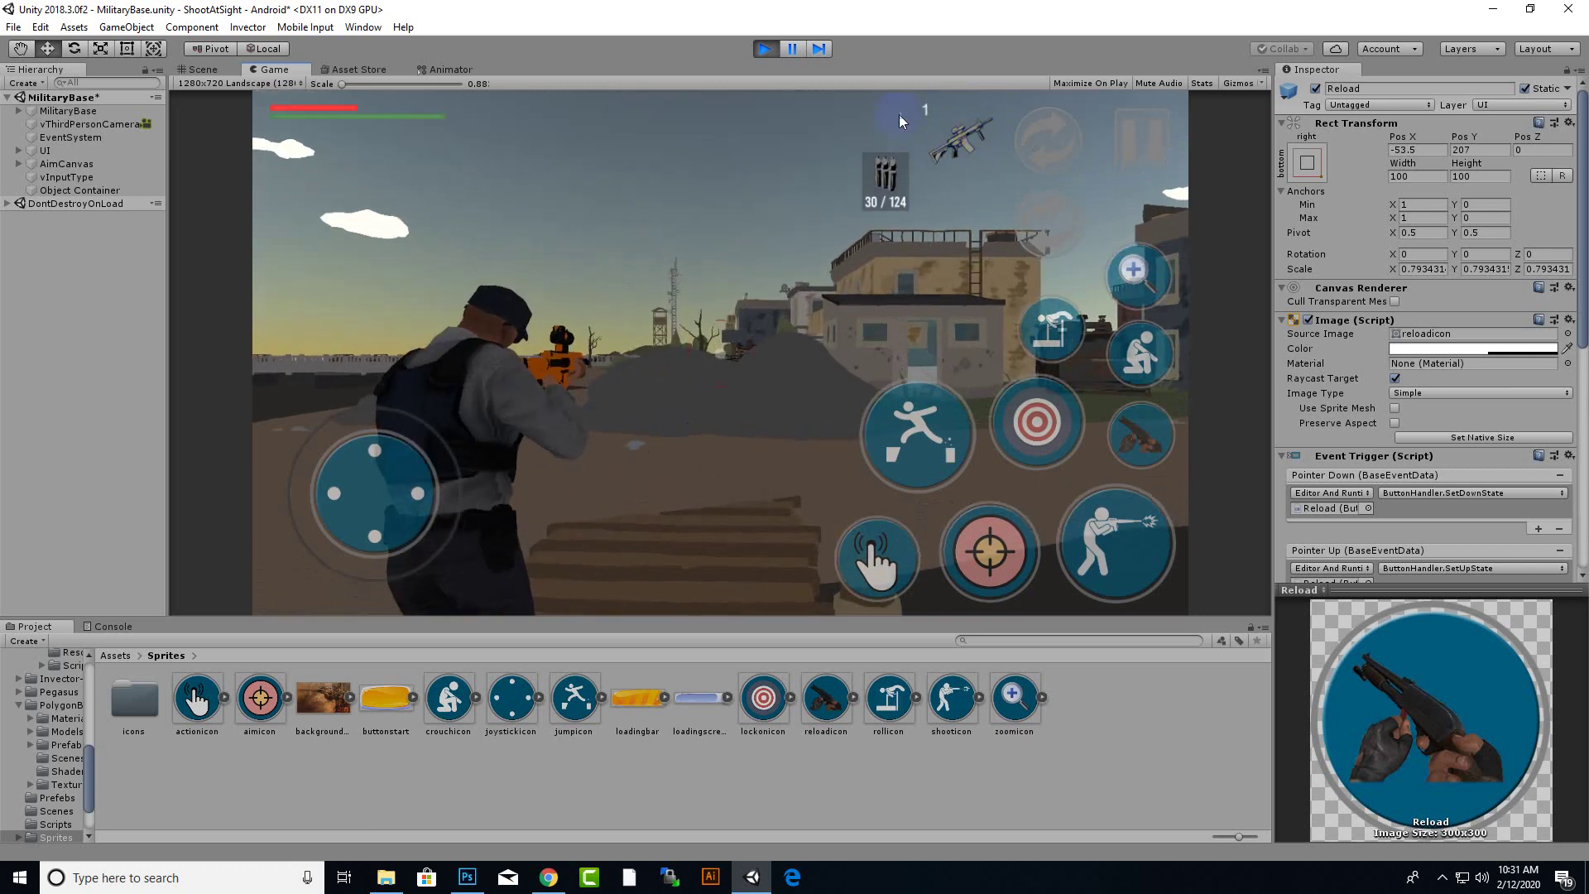
click(765, 48)
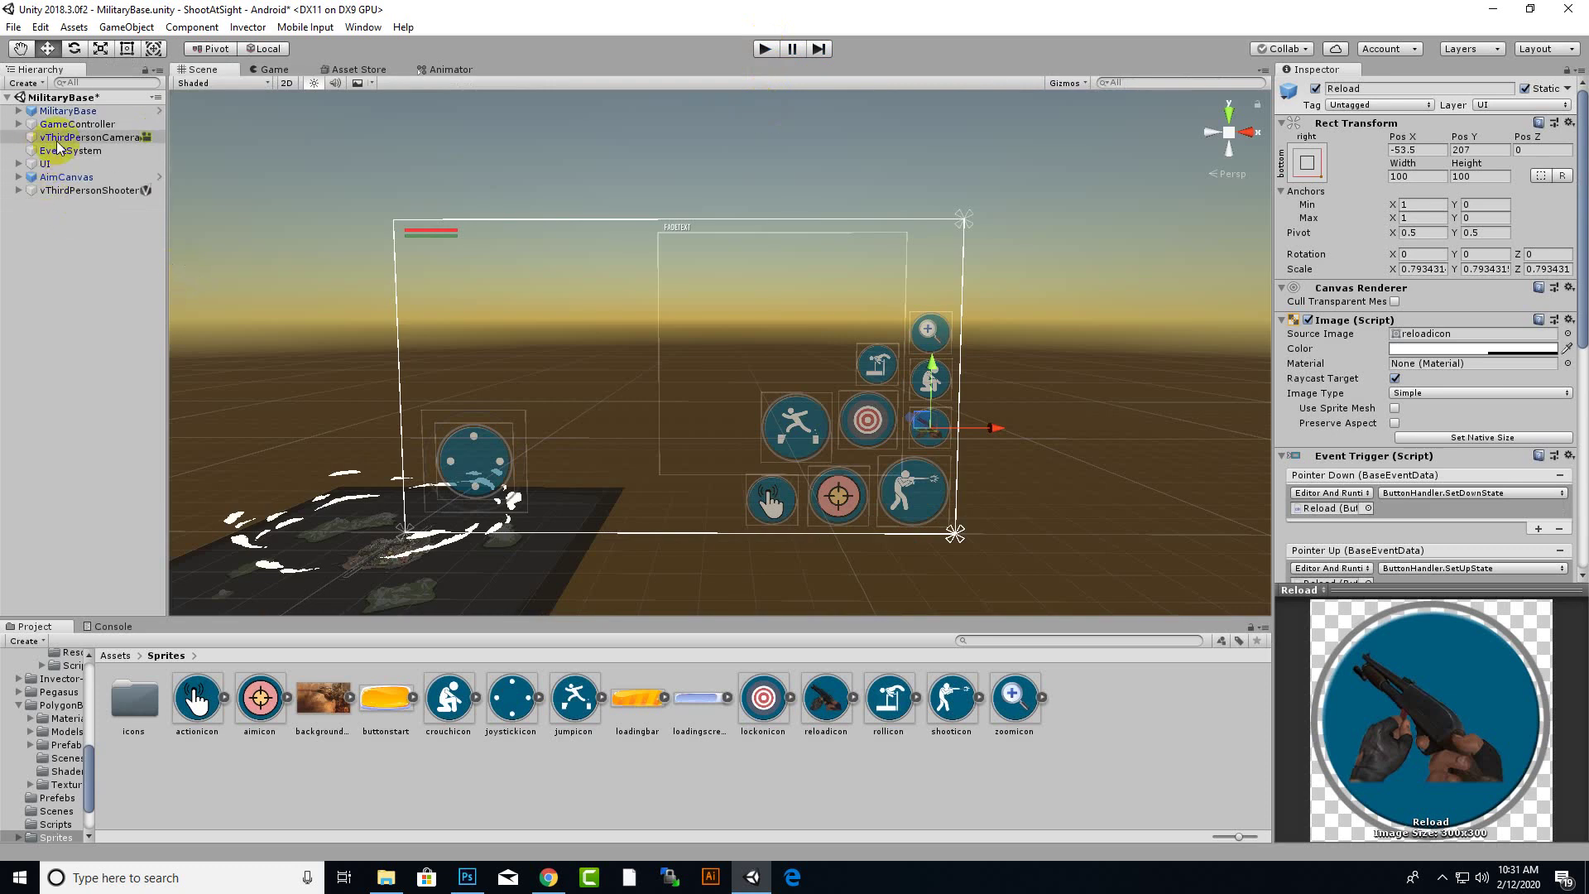
Select vThirdPersonShooter, scroll through its seven Start Items, then enter Play mode
click(59, 192)
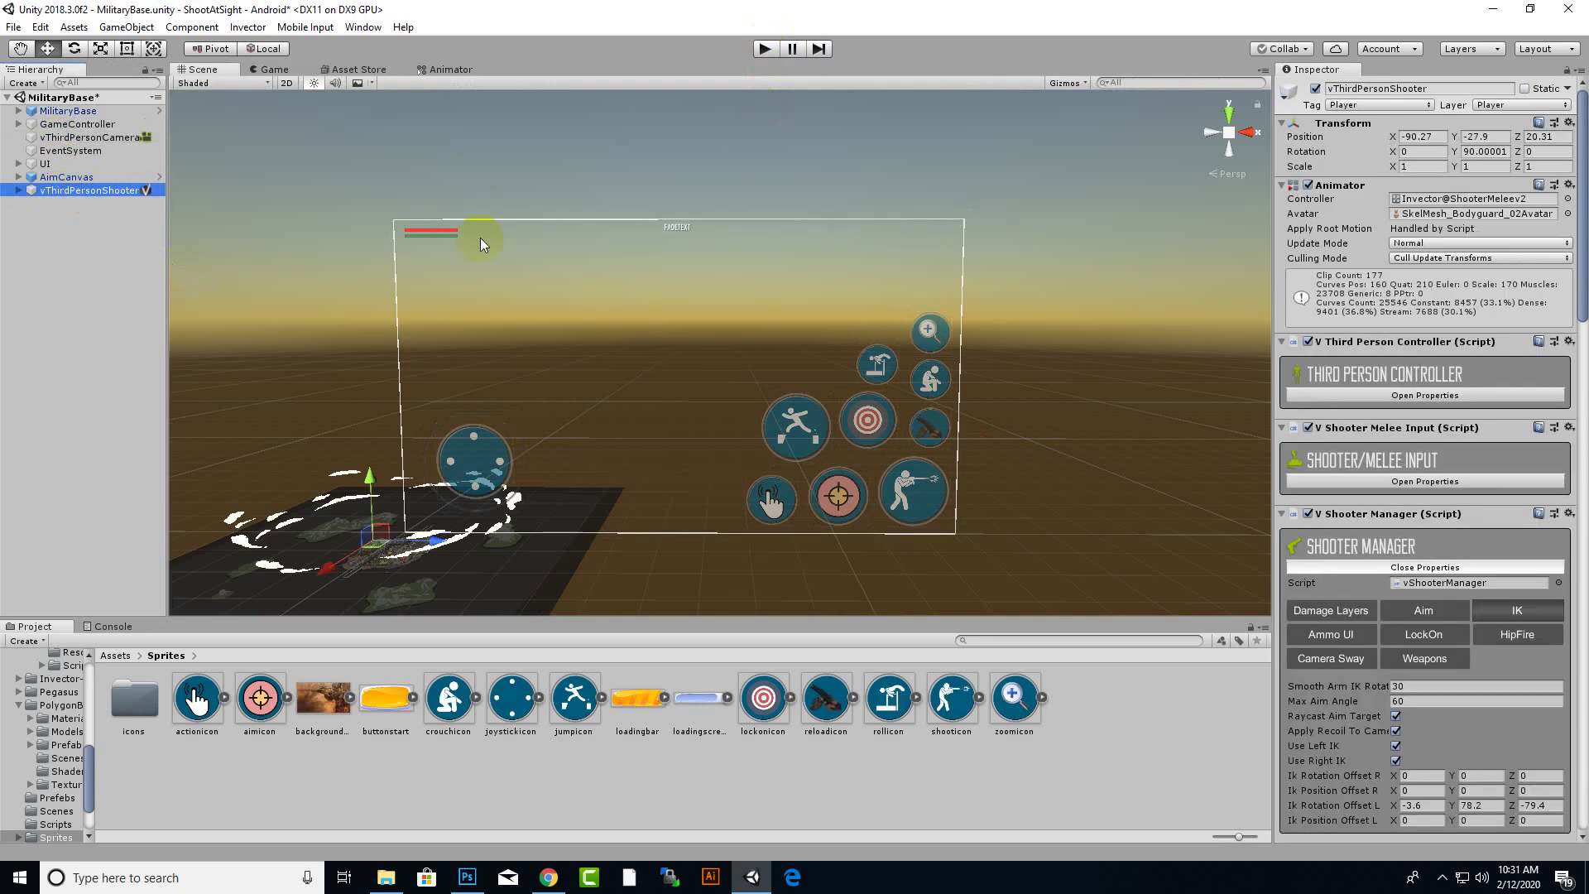
scroll(1289, 497, down, 5)
scroll(1366, 509, down, 3)
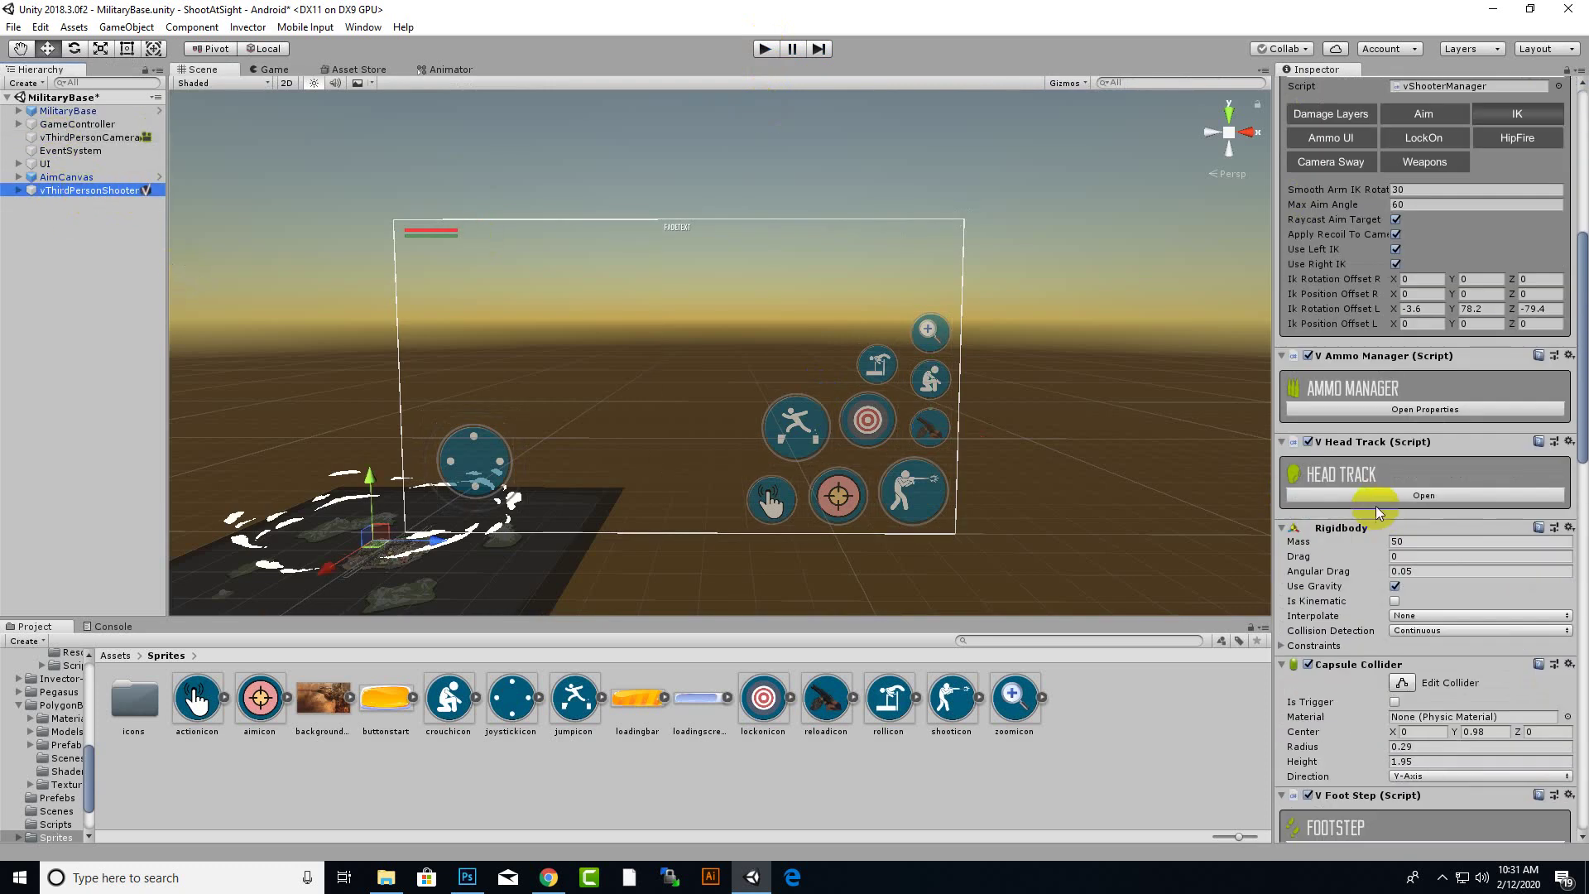
scroll(1377, 511, down, 5)
scroll(1376, 505, down, 4)
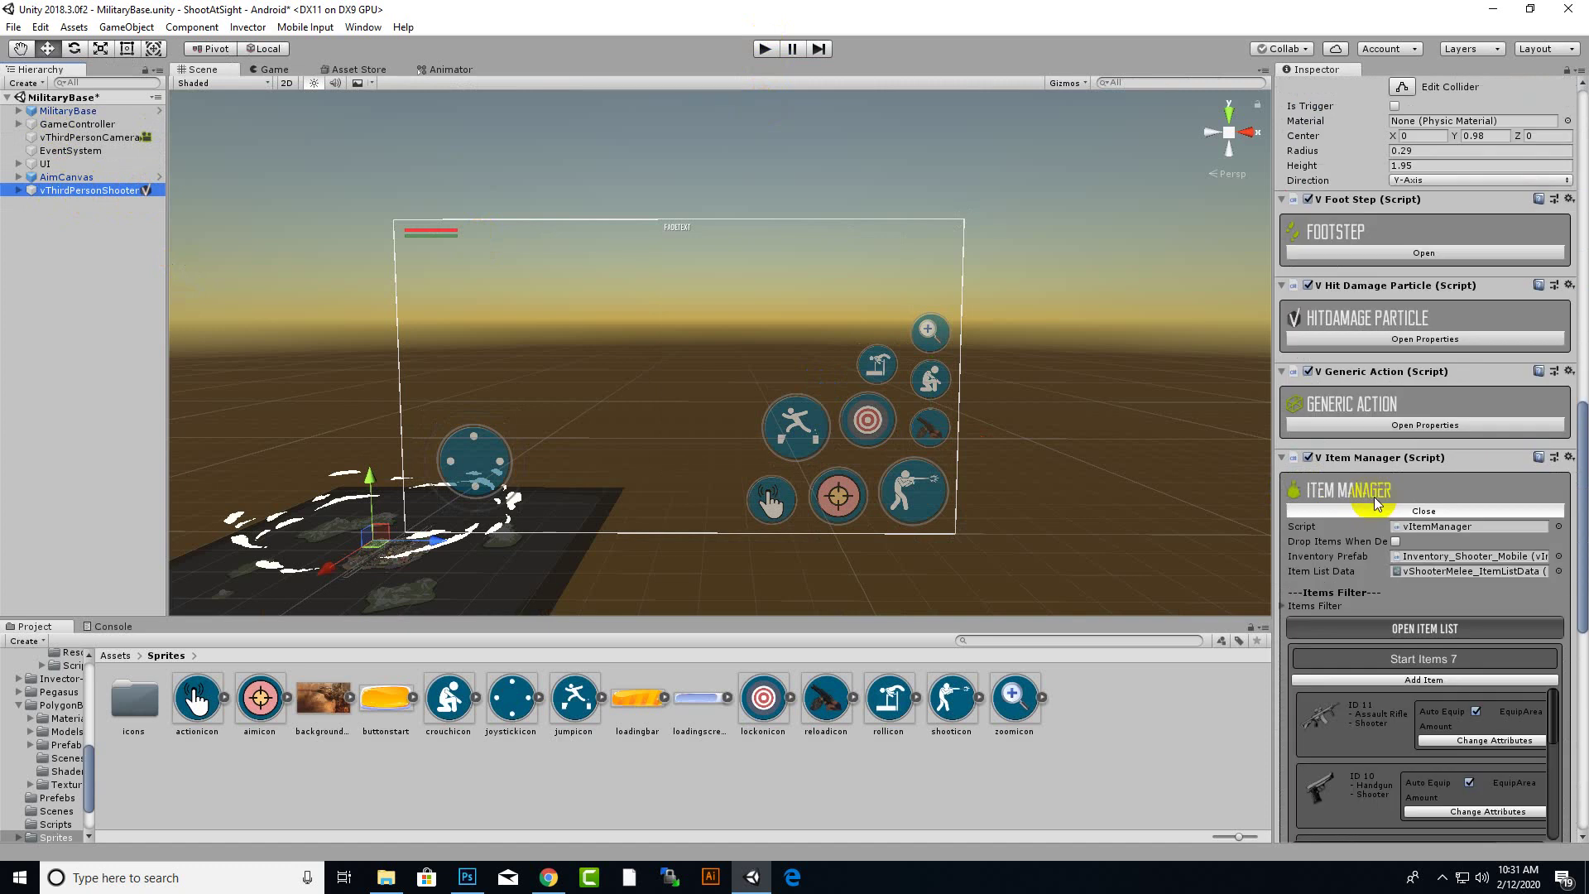
scroll(1388, 498, down, 1)
scroll(1393, 497, down, 2)
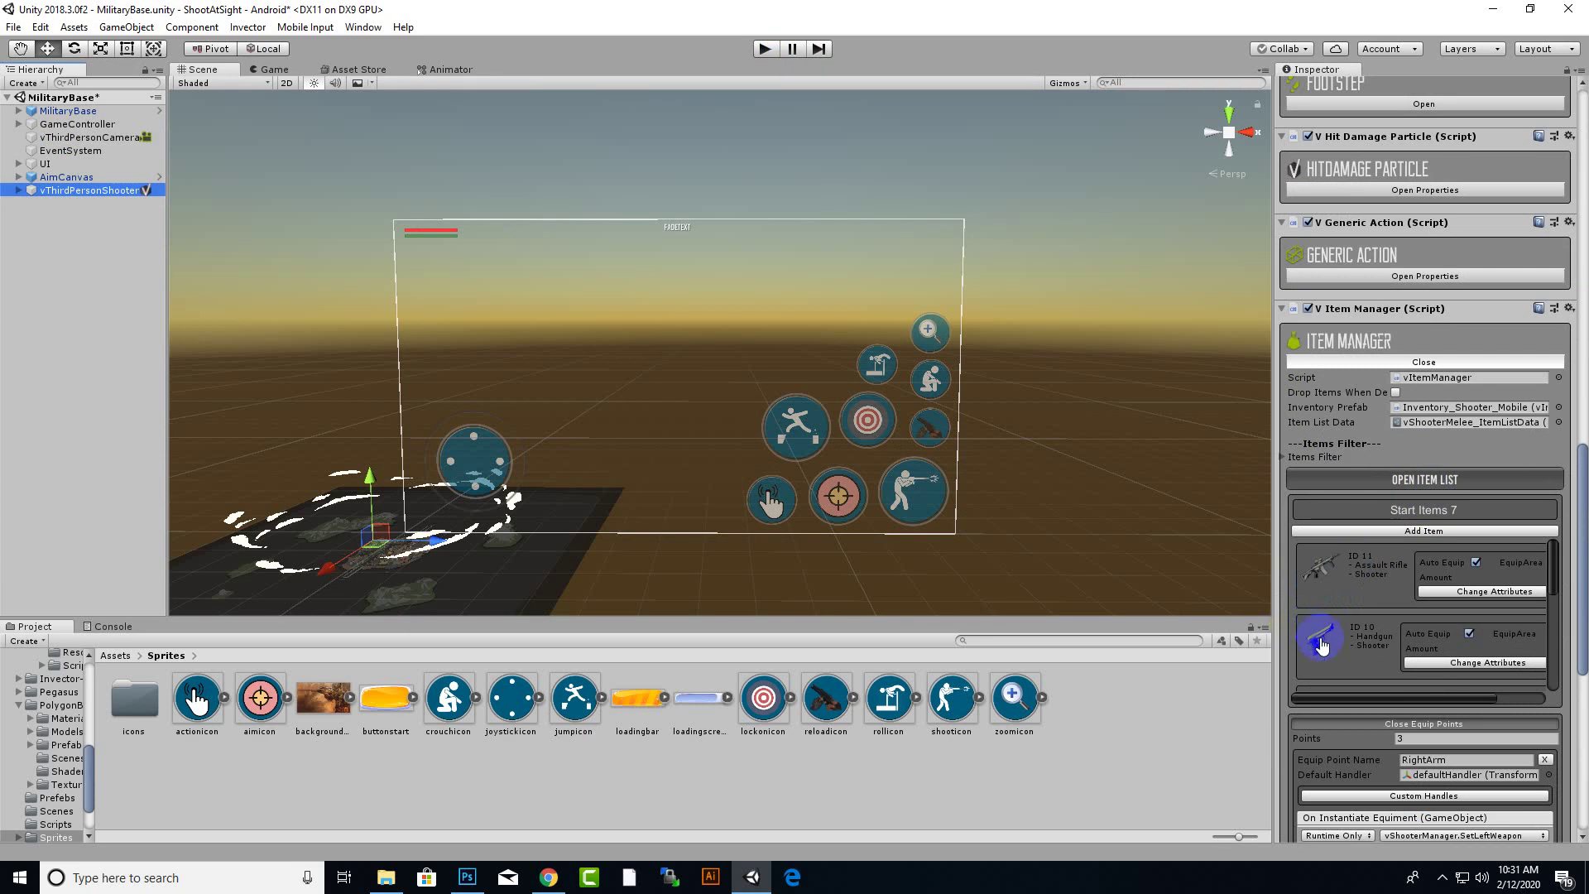
scroll(1457, 654, down, 2)
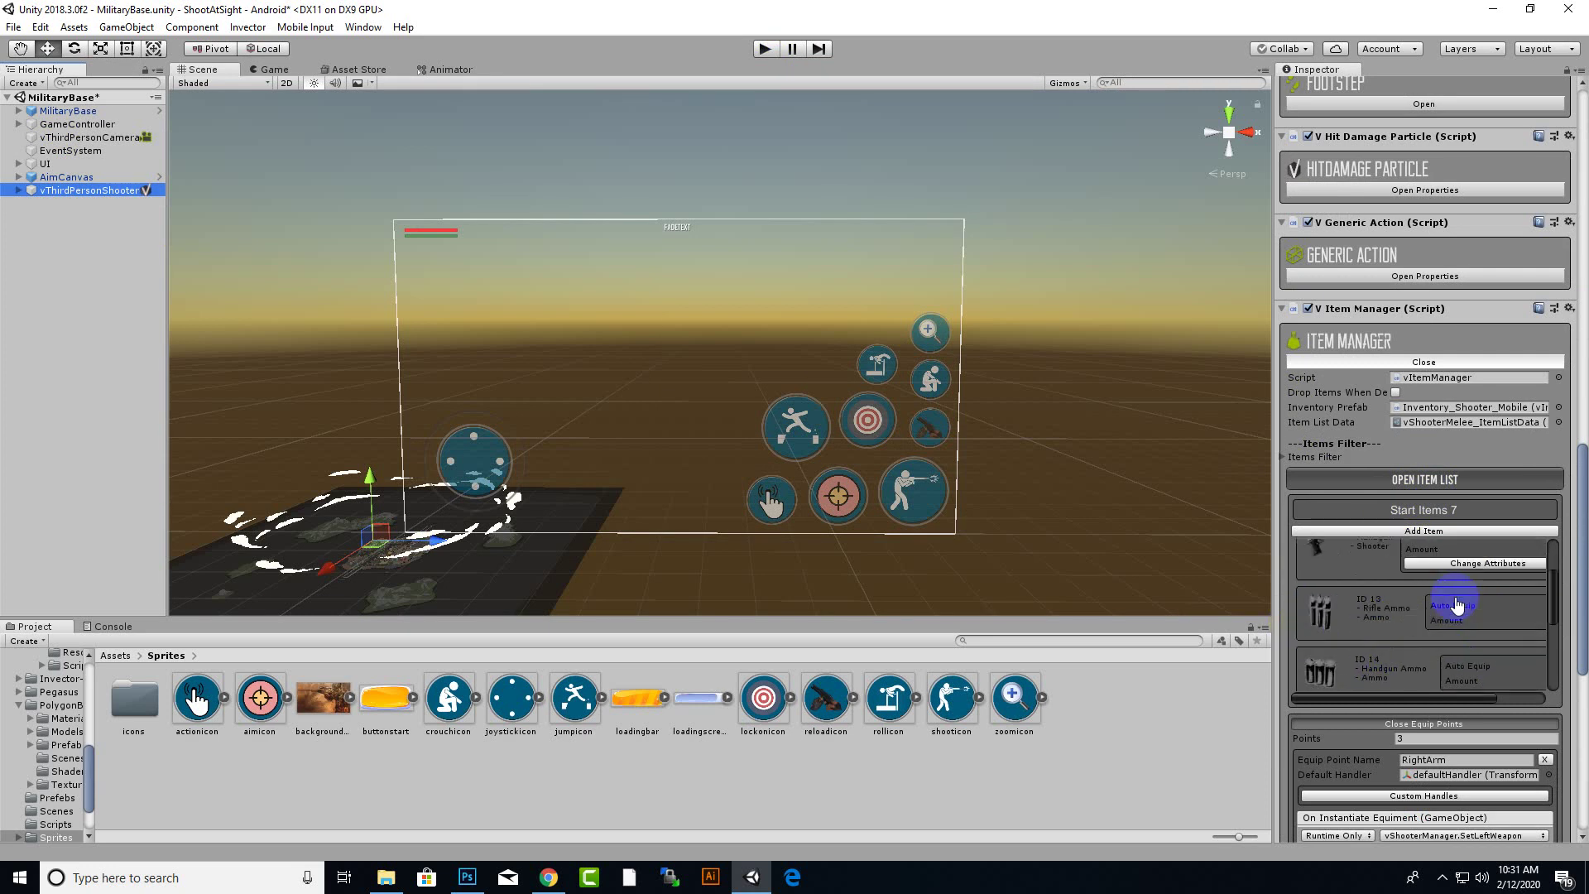
scroll(1435, 611, down, 2)
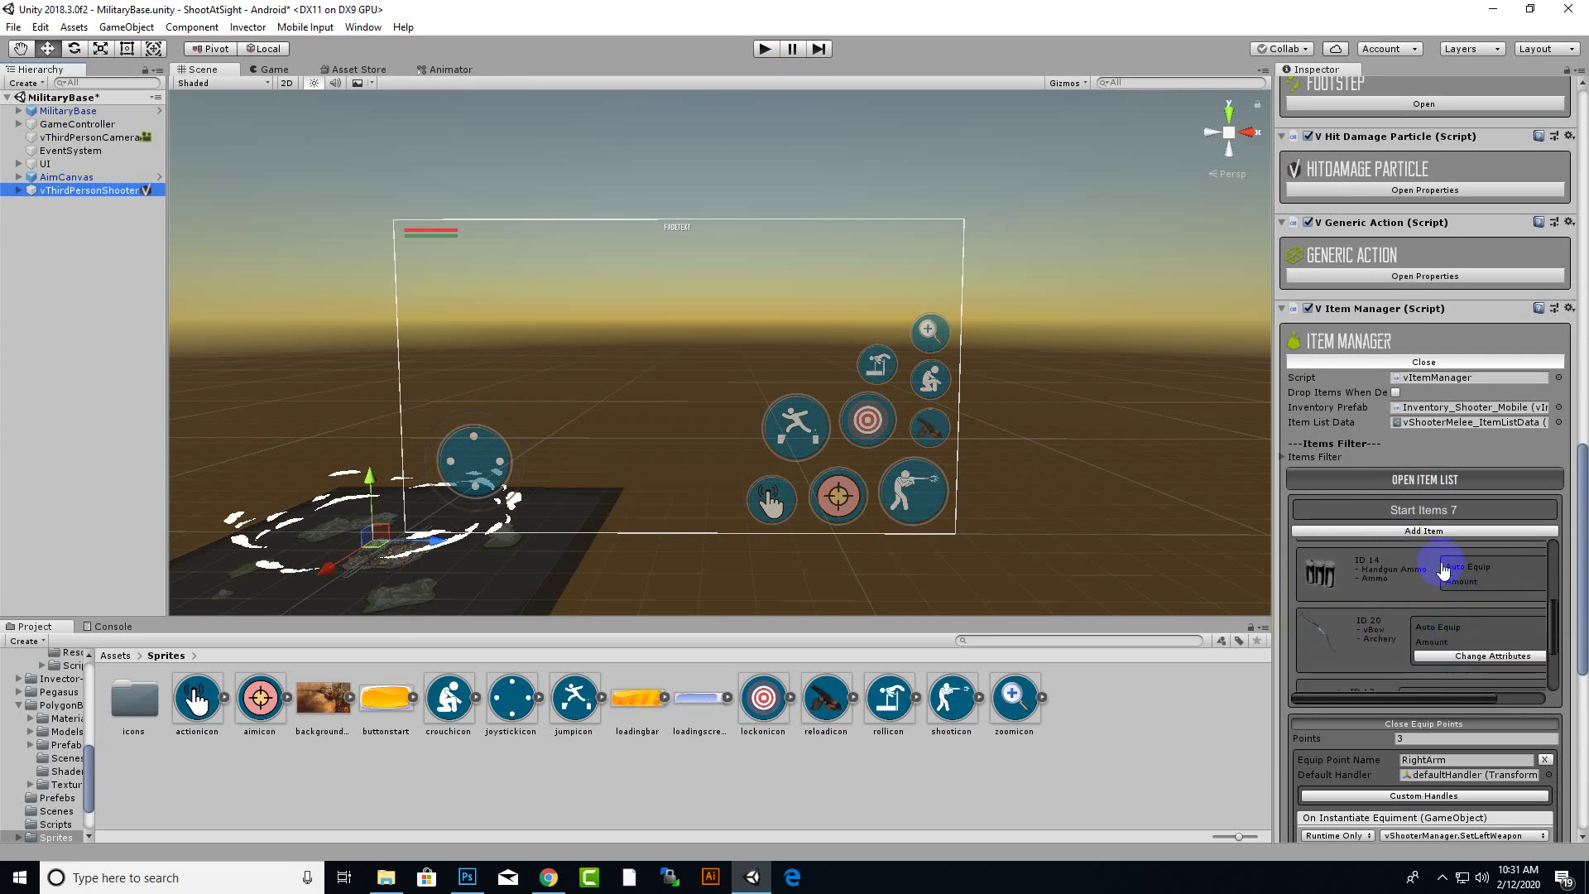
scroll(1427, 586, down, 1)
scroll(1425, 582, down, 1)
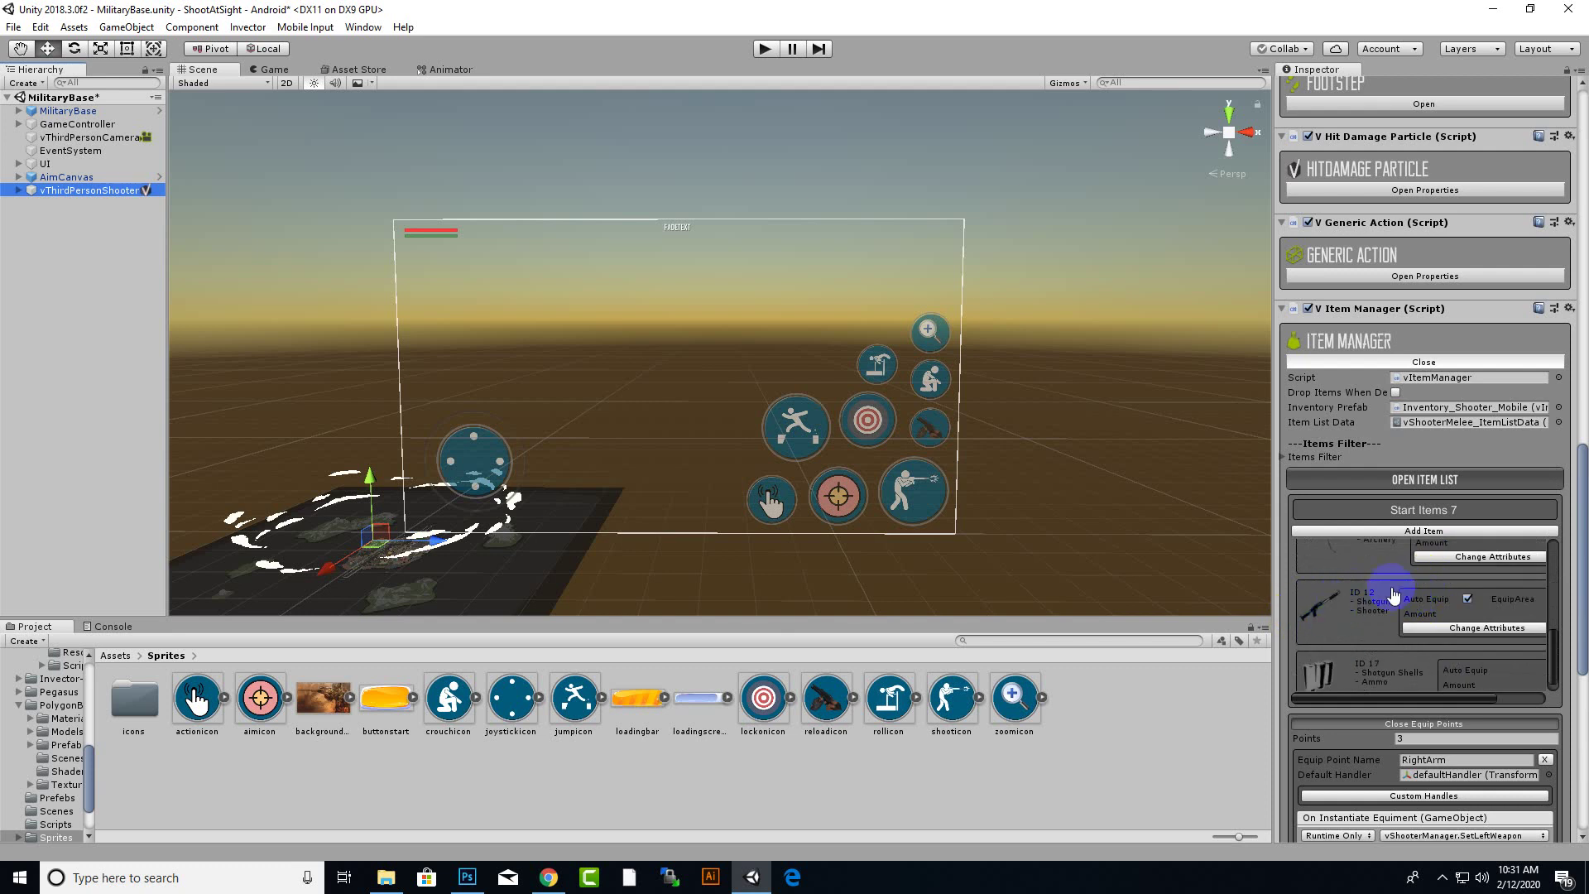
scroll(1362, 602, down, 1)
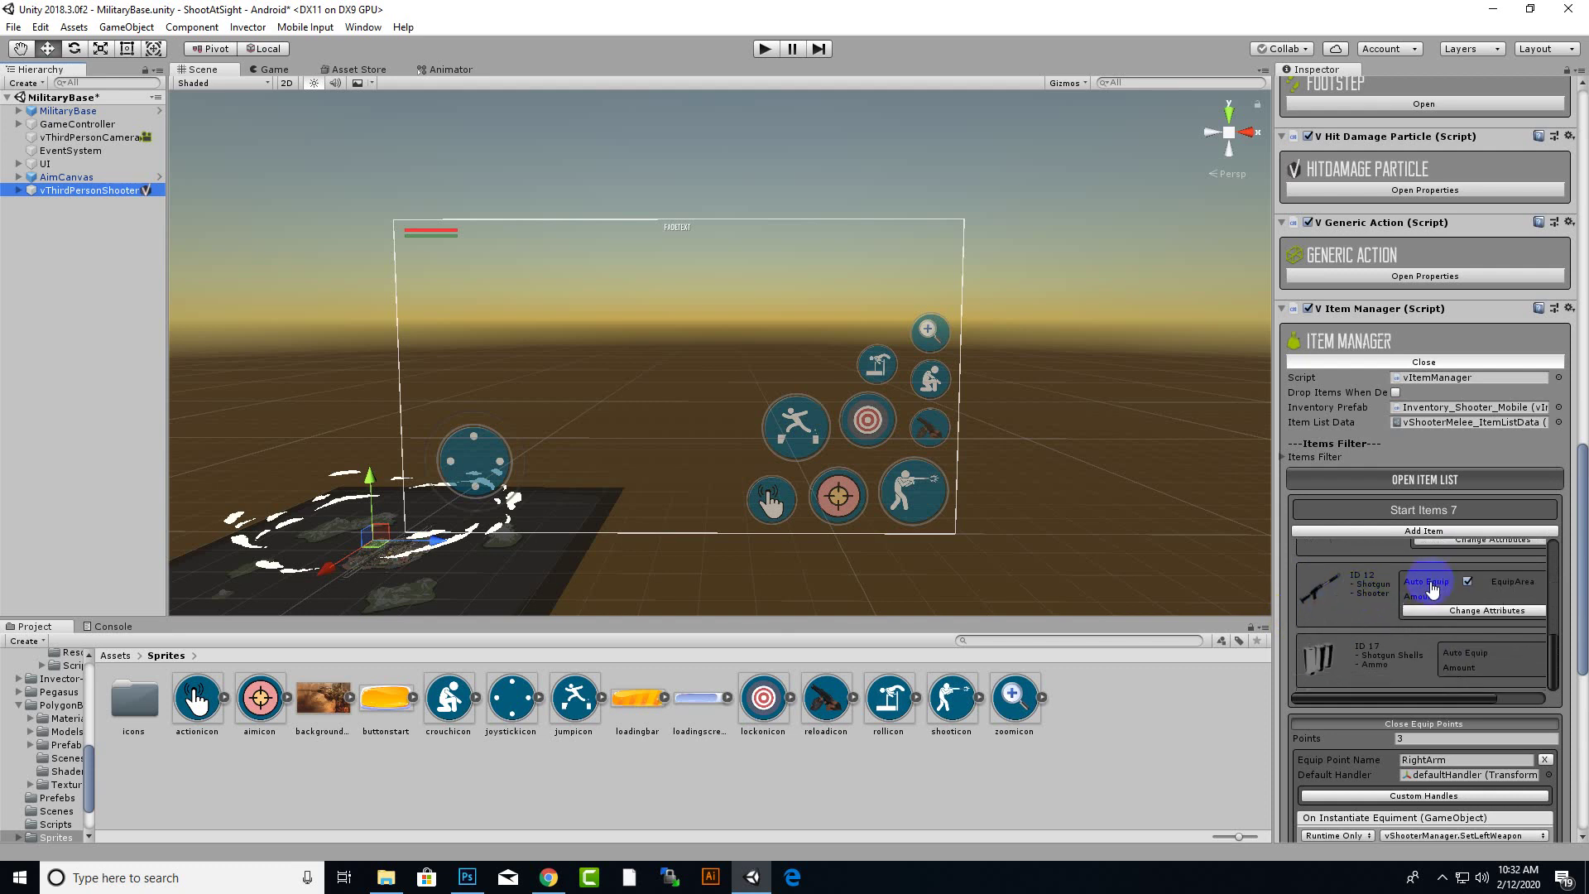
scroll(1370, 589, up, 5)
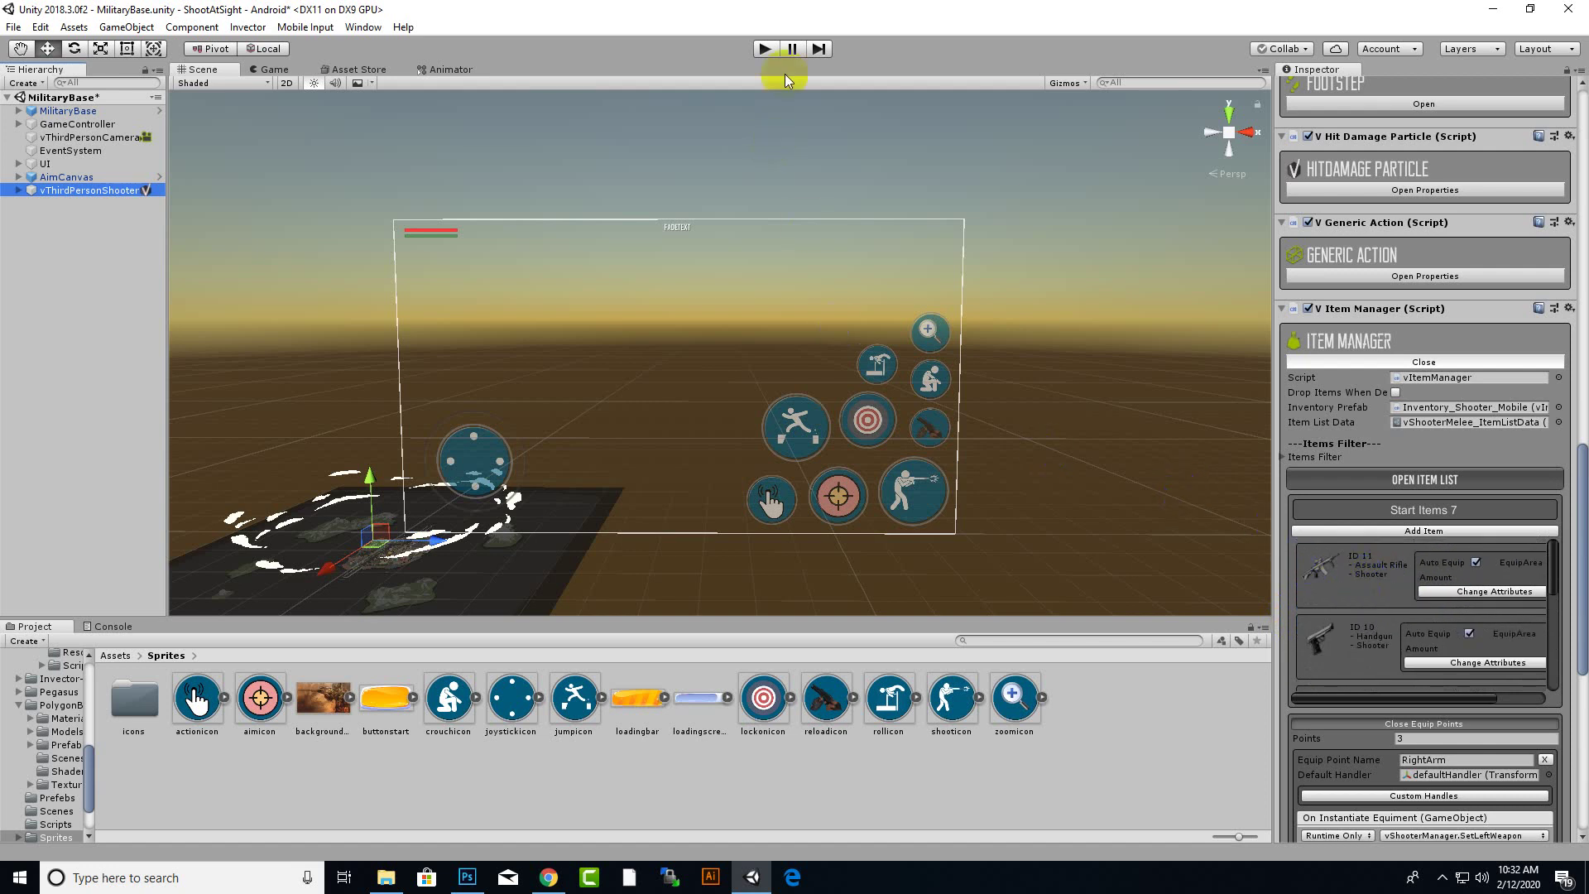
click(765, 50)
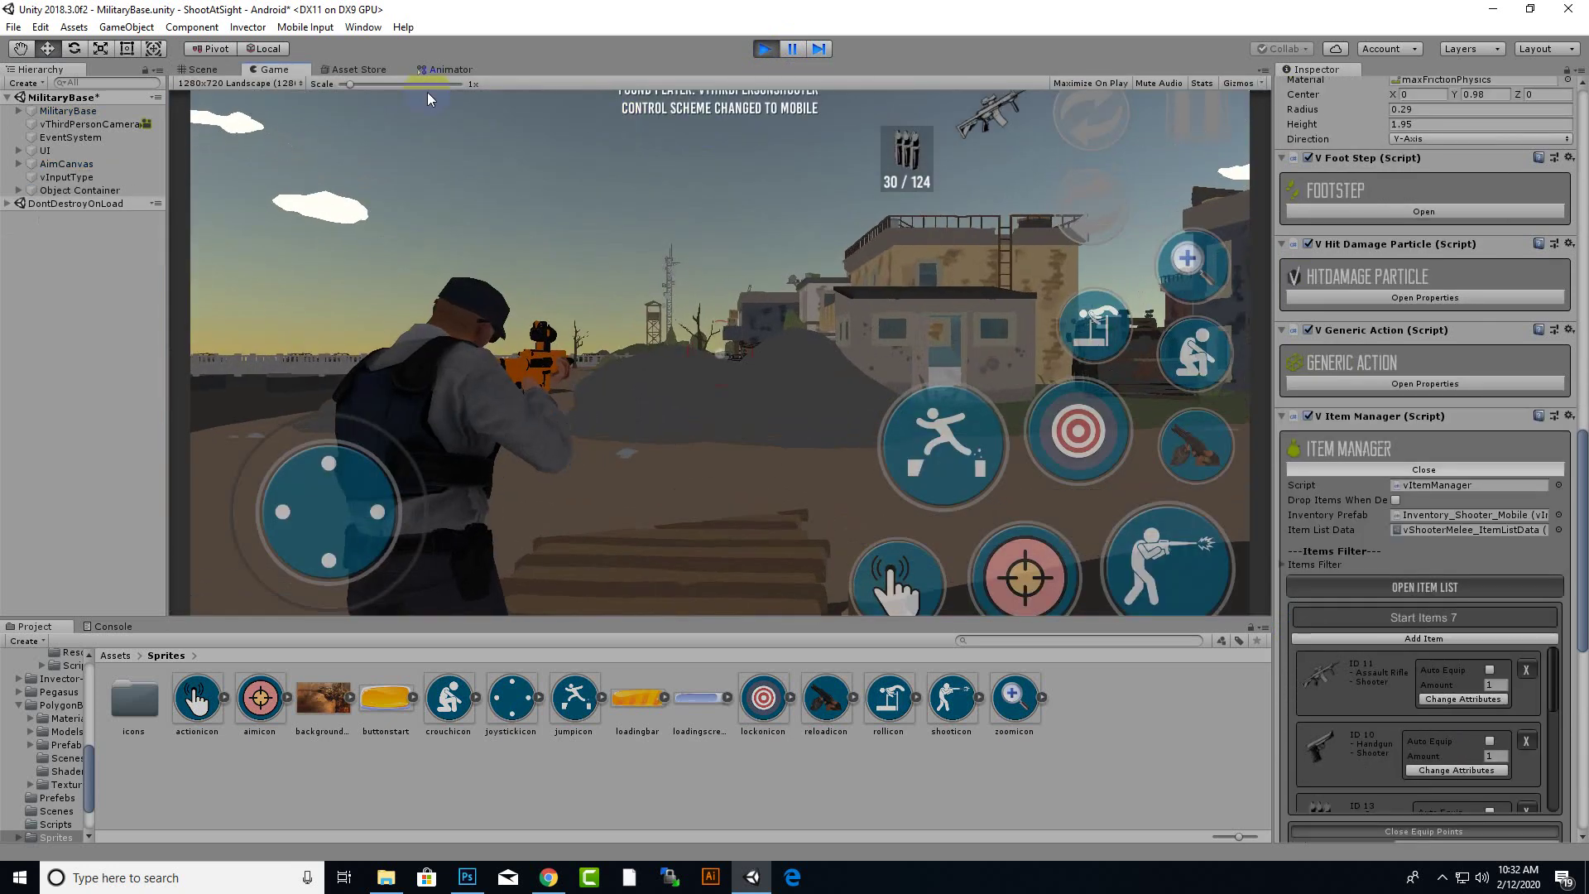
Scale the Game view to 0.88 and equip the scoped assault rifle in the third weapon slot
drag(352, 84, 343, 84)
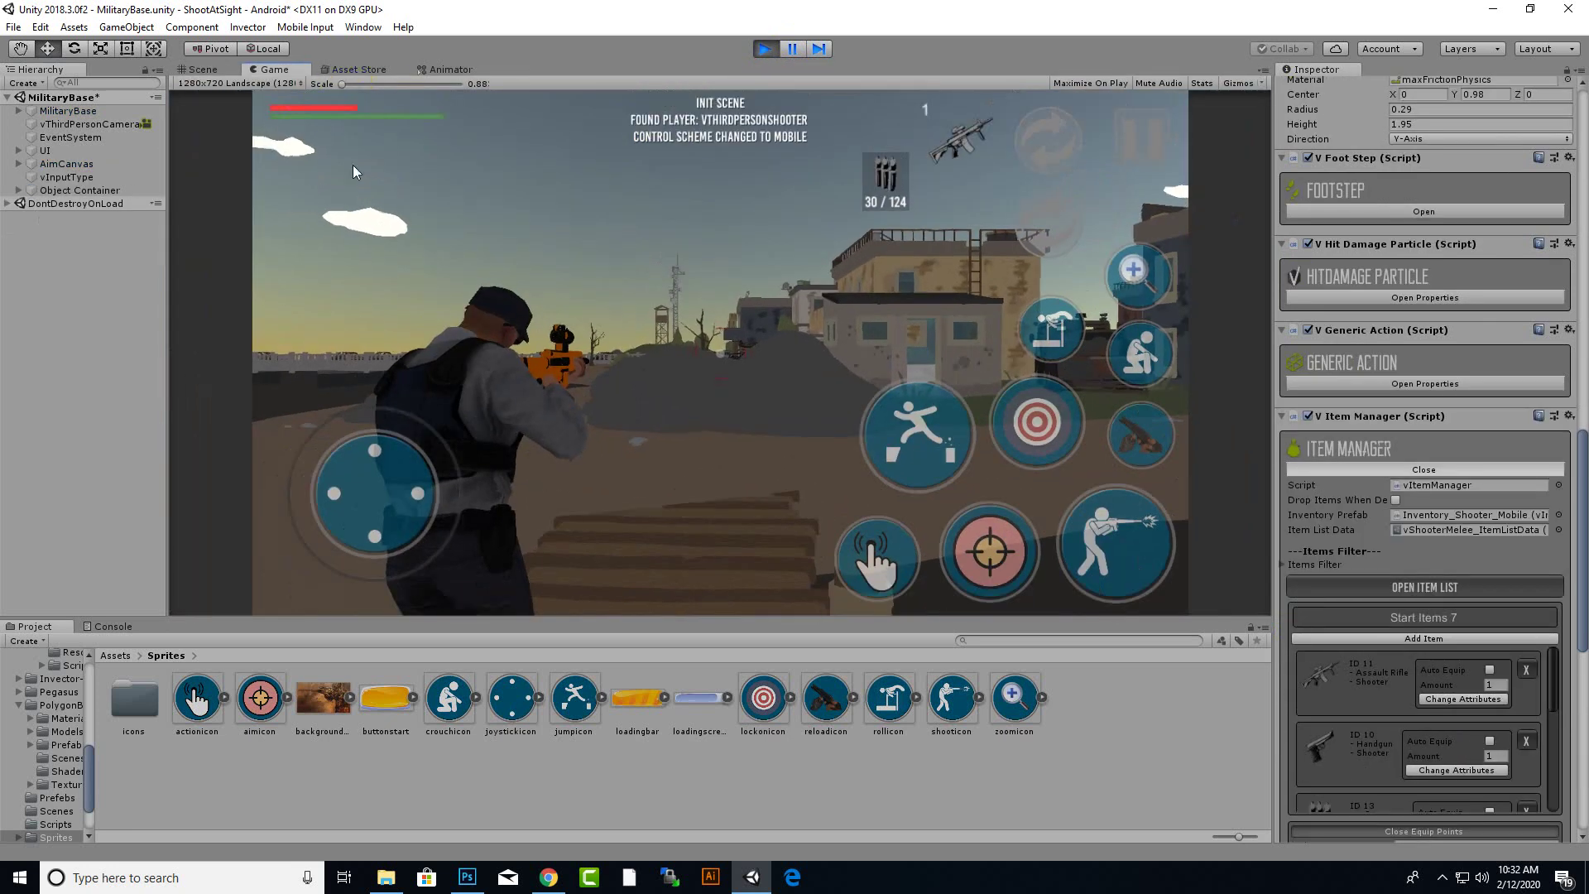
click(1135, 147)
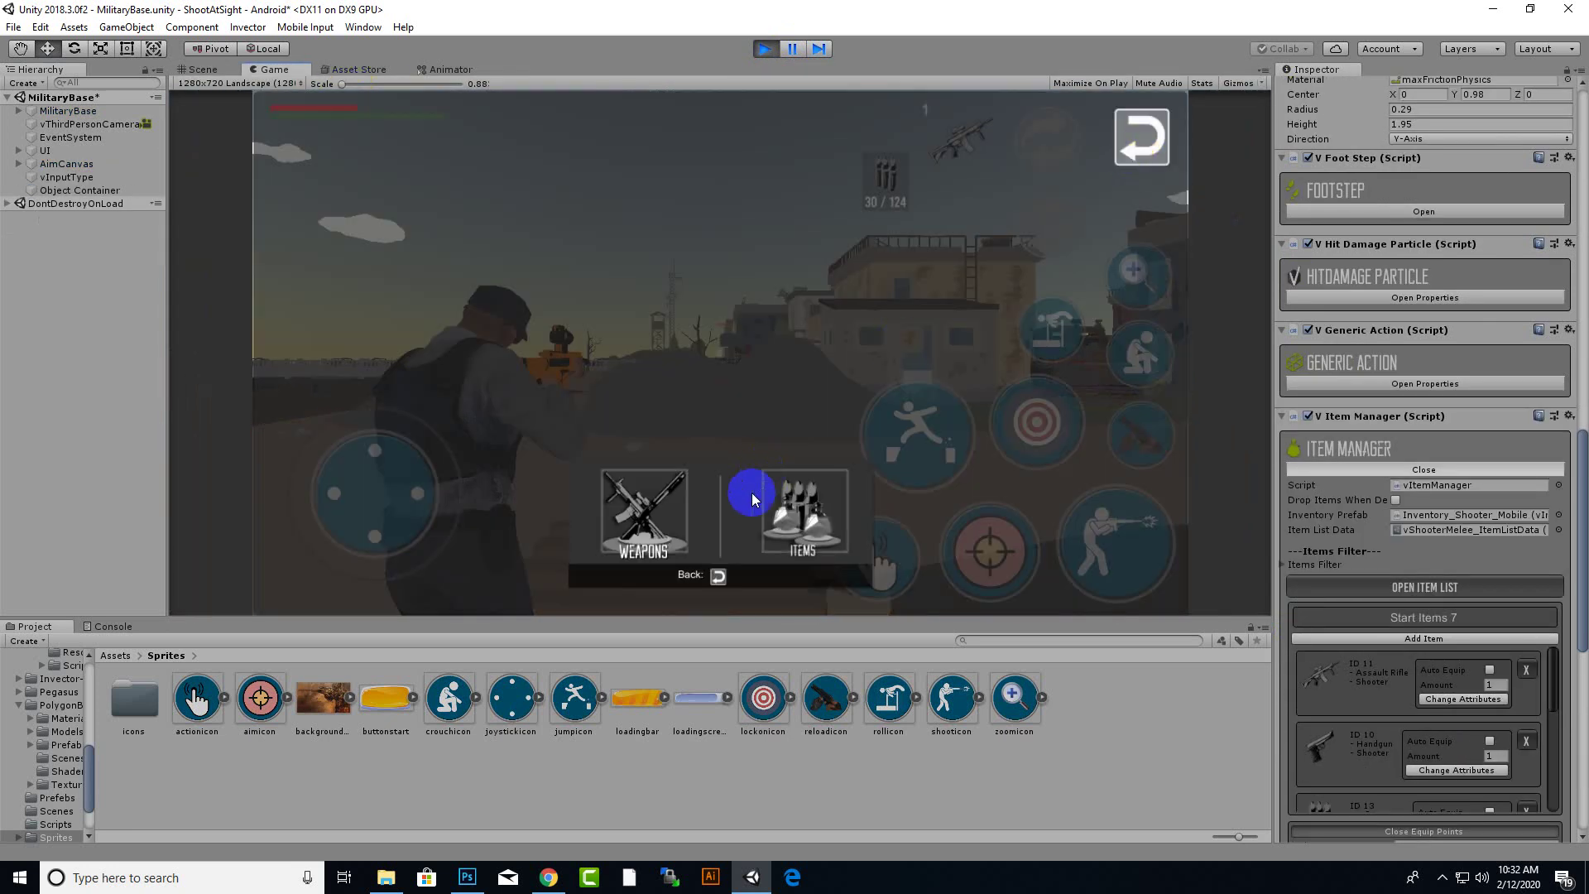
click(662, 507)
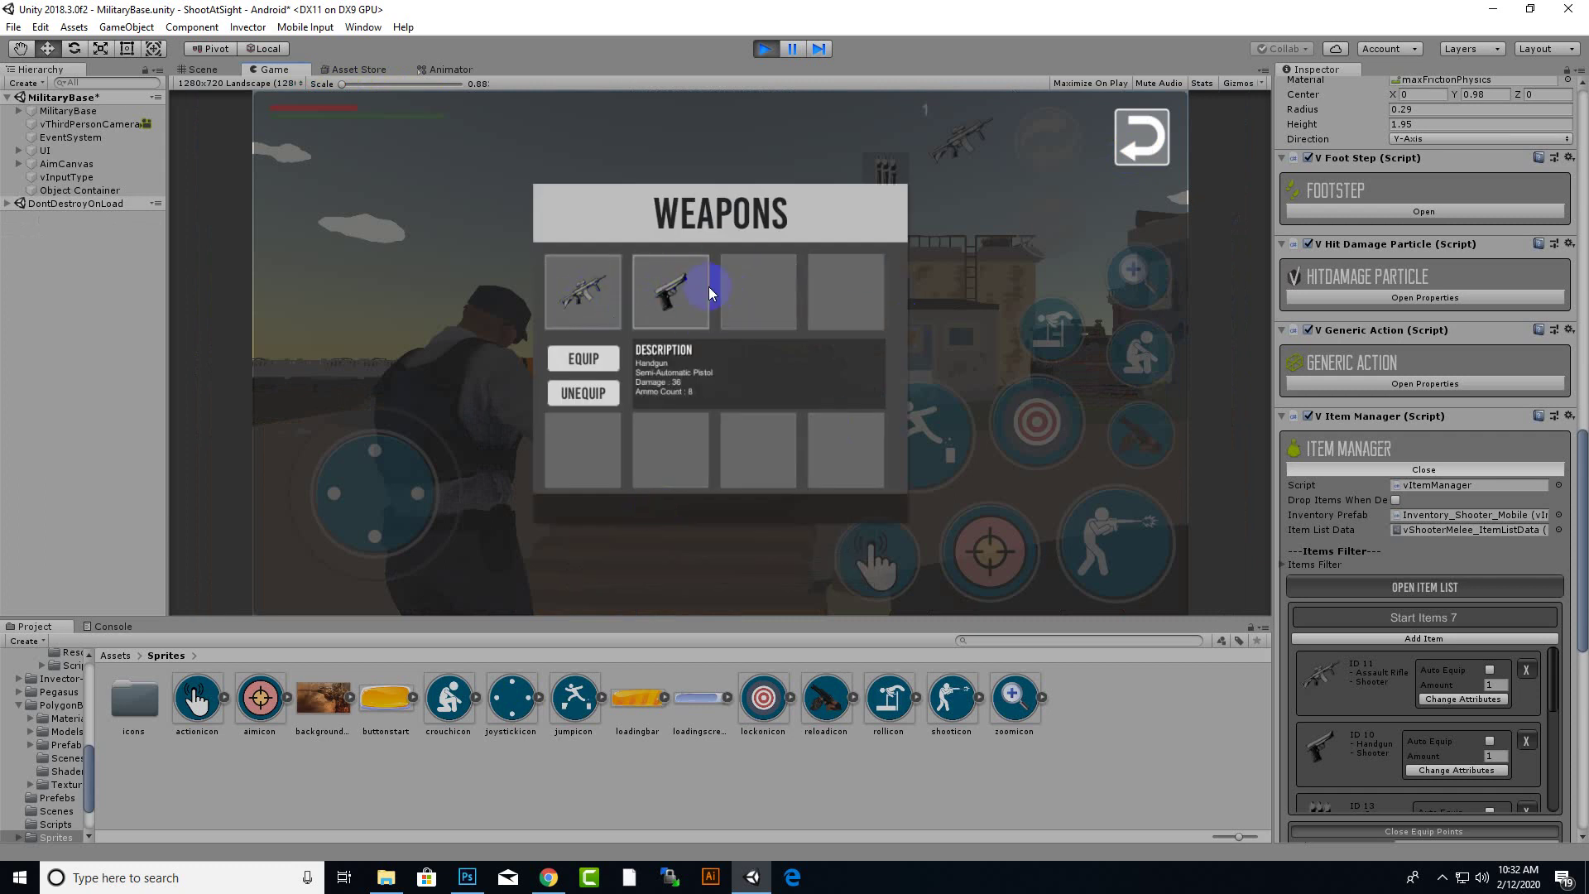
click(730, 289)
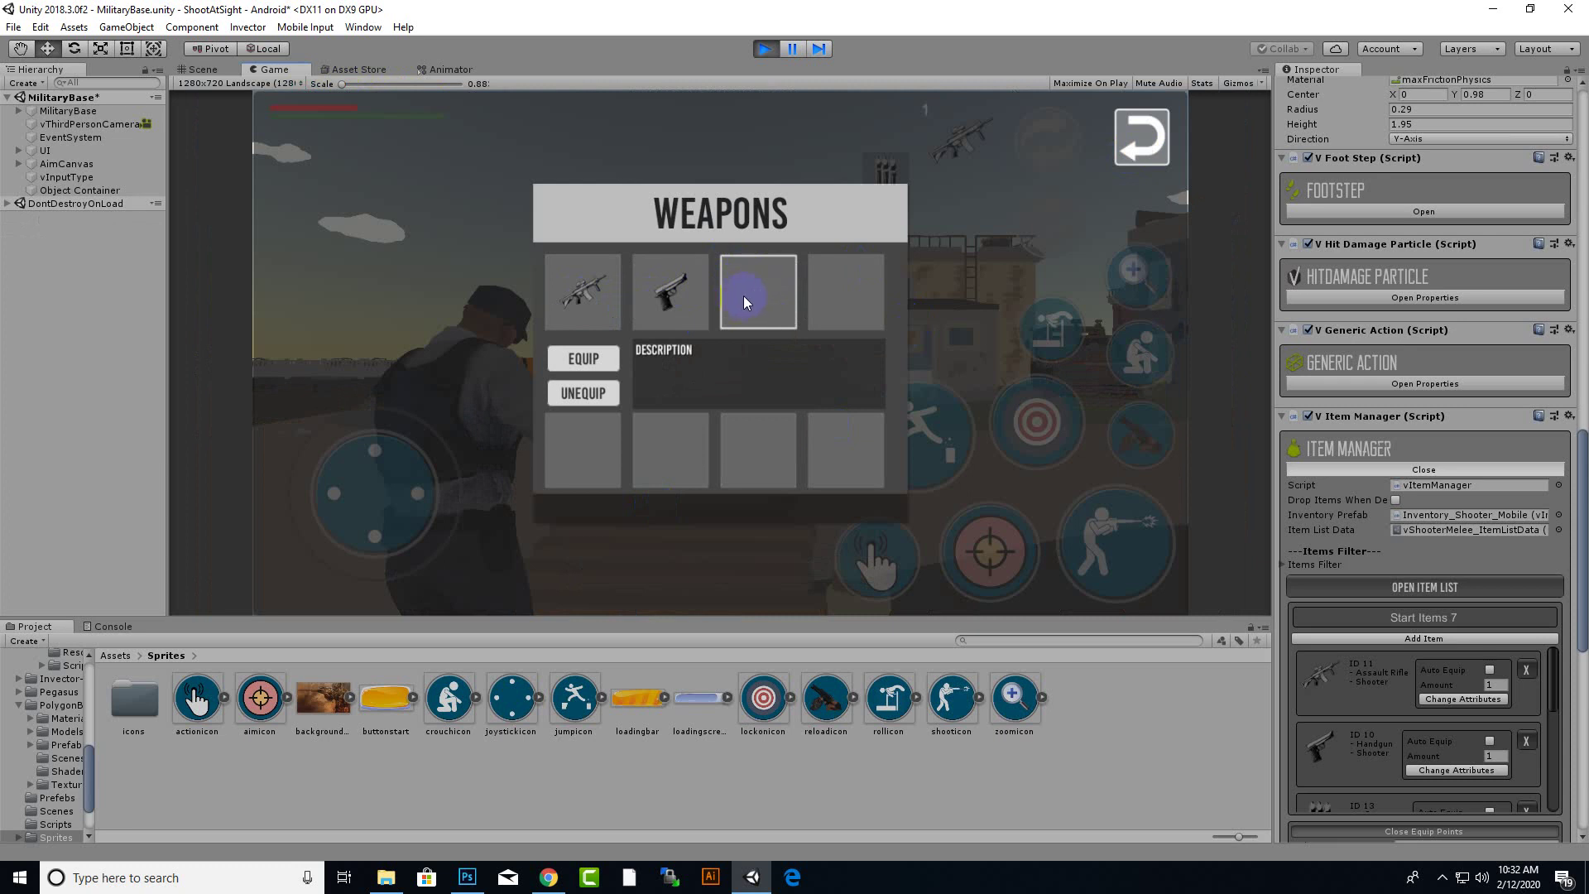
click(551, 364)
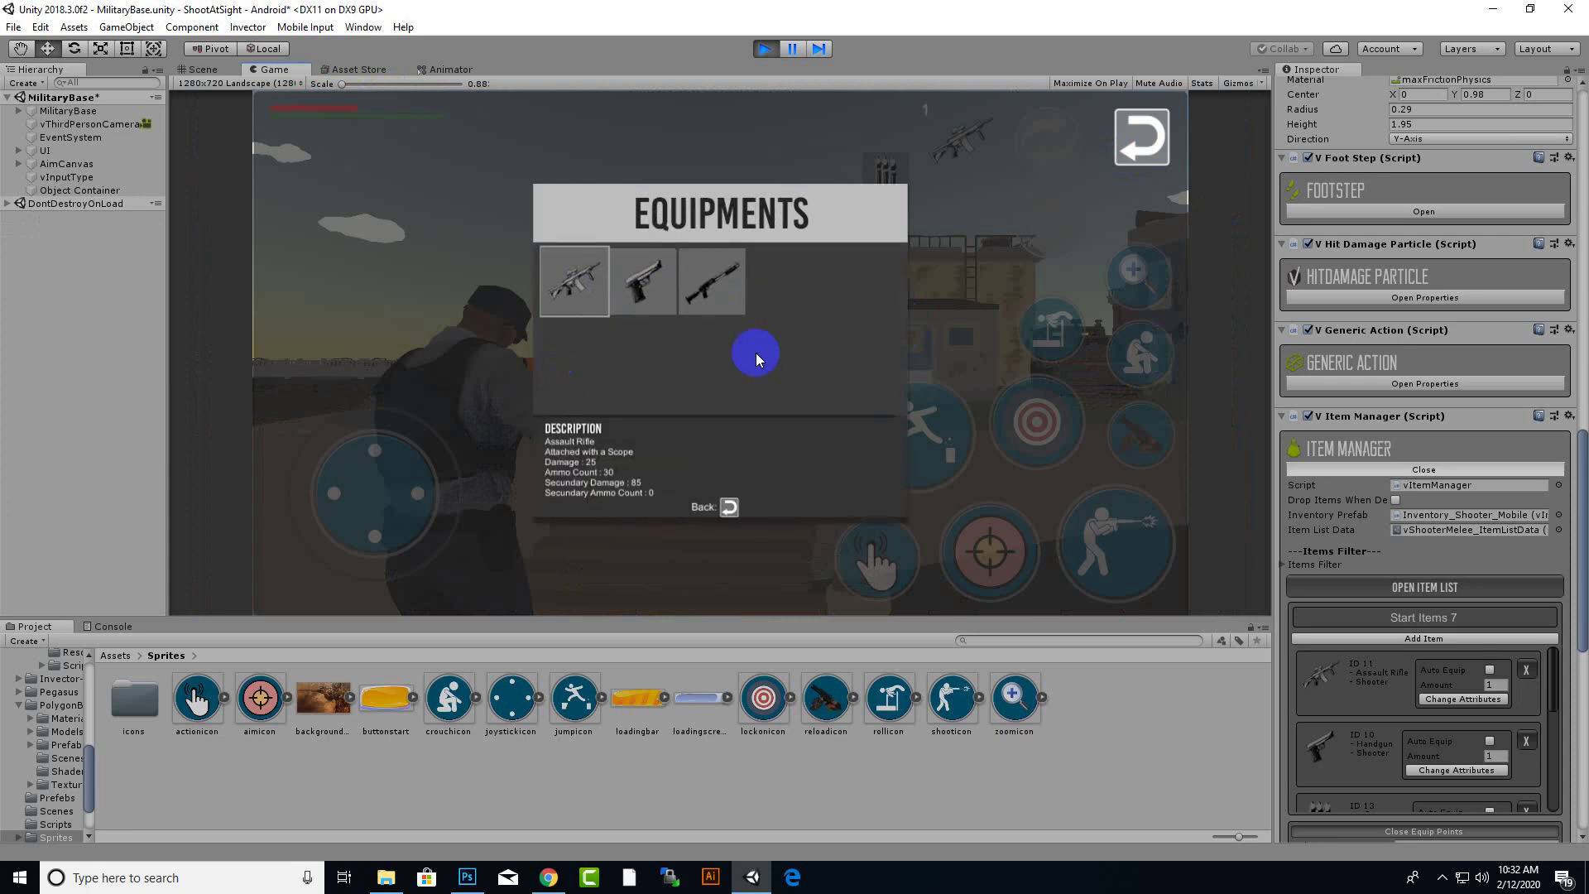
click(726, 308)
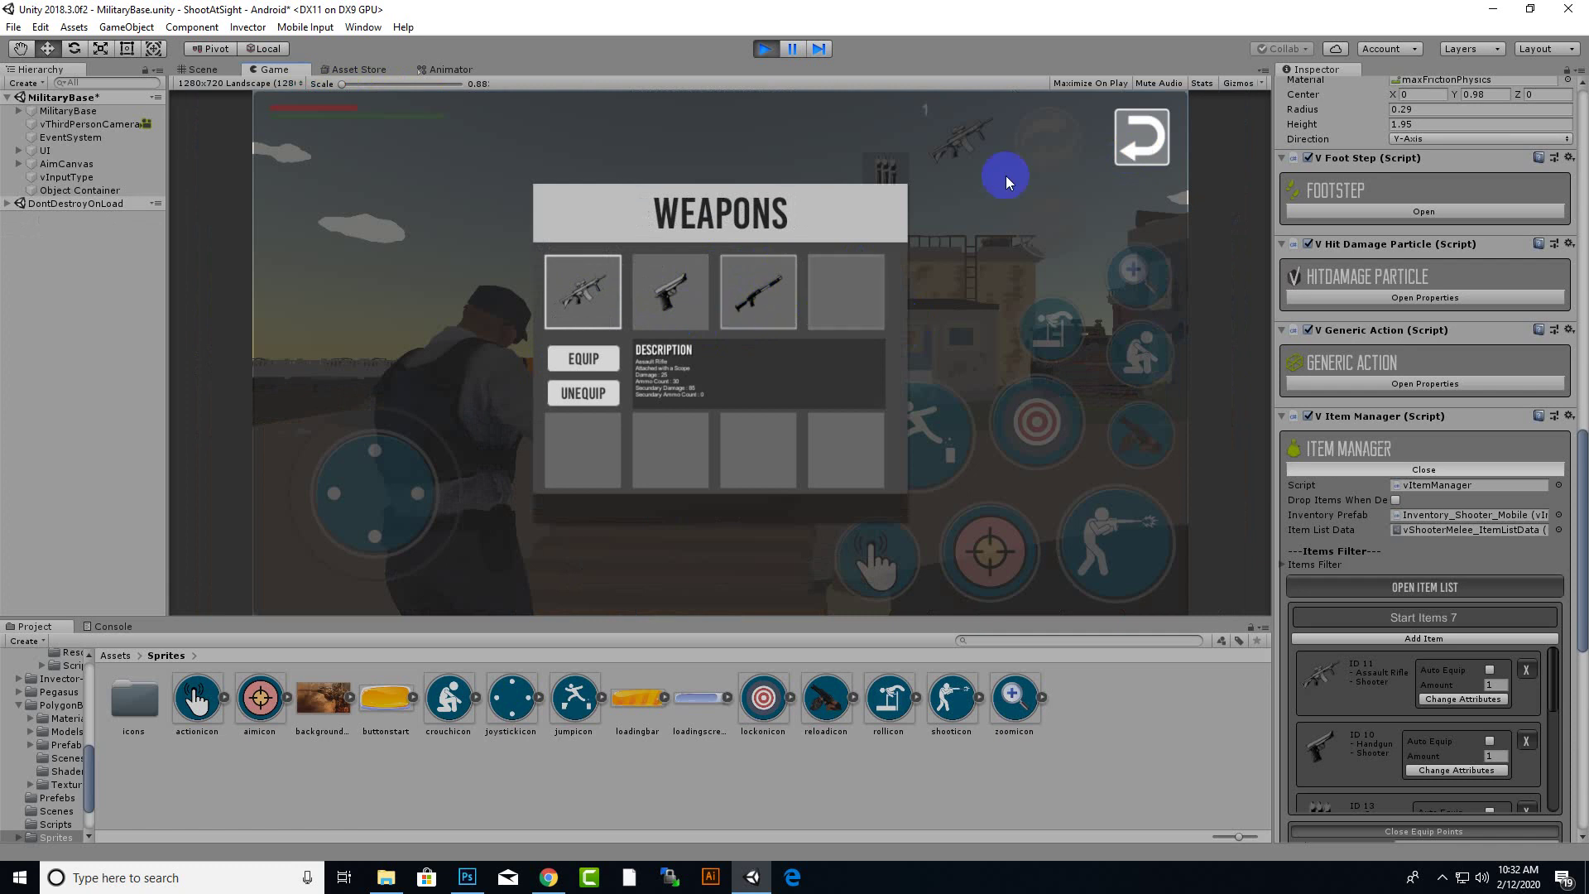
click(1132, 142)
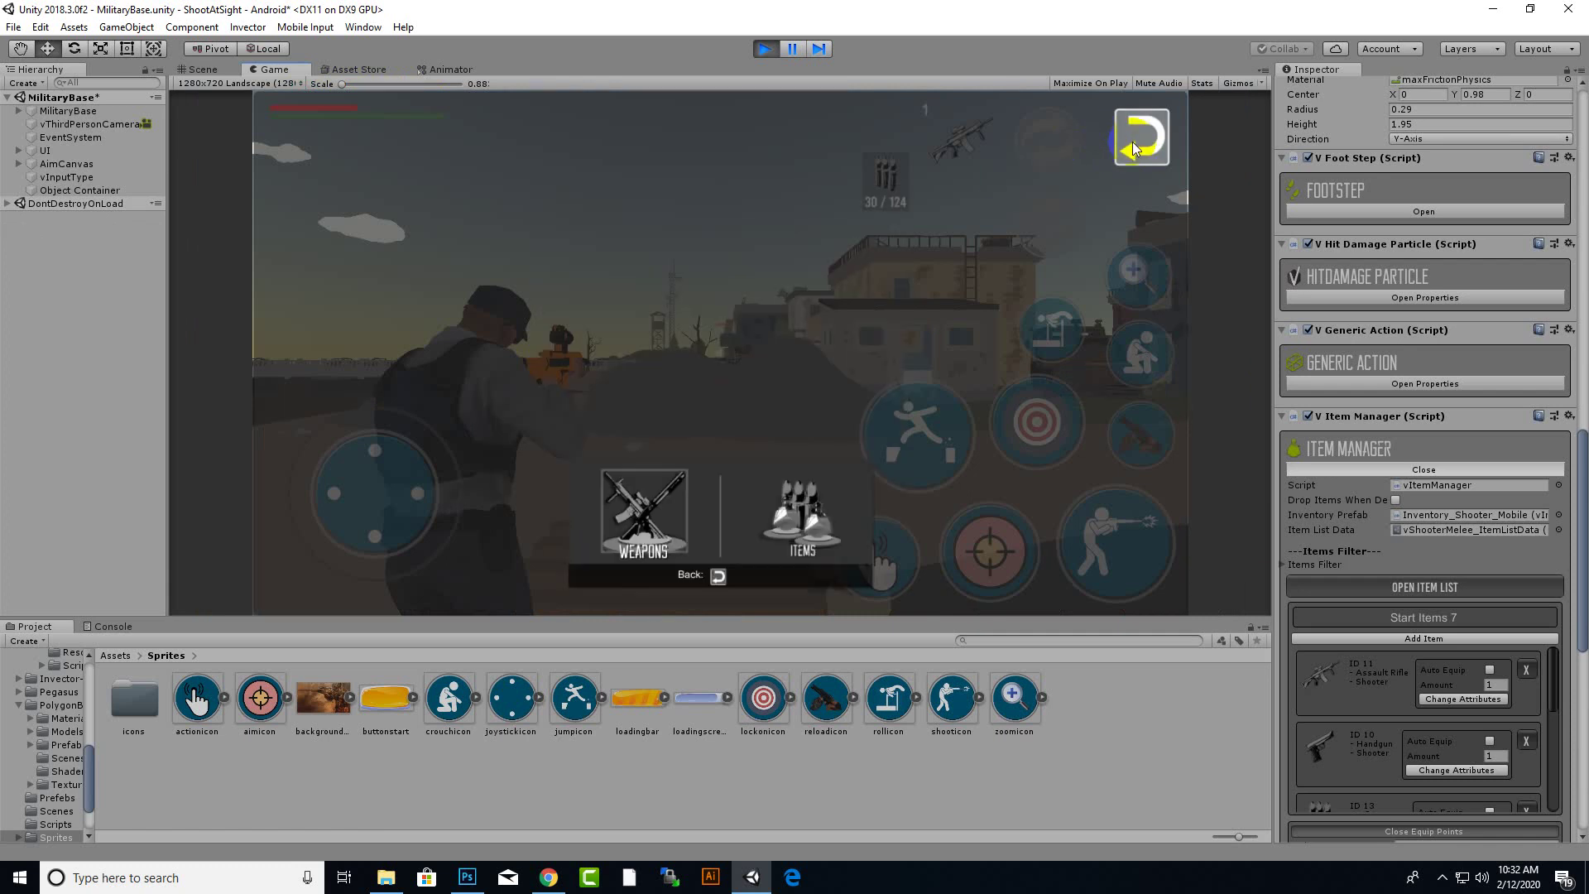
Close the inventory, switch to the shotgun and fire several shots
click(1129, 158)
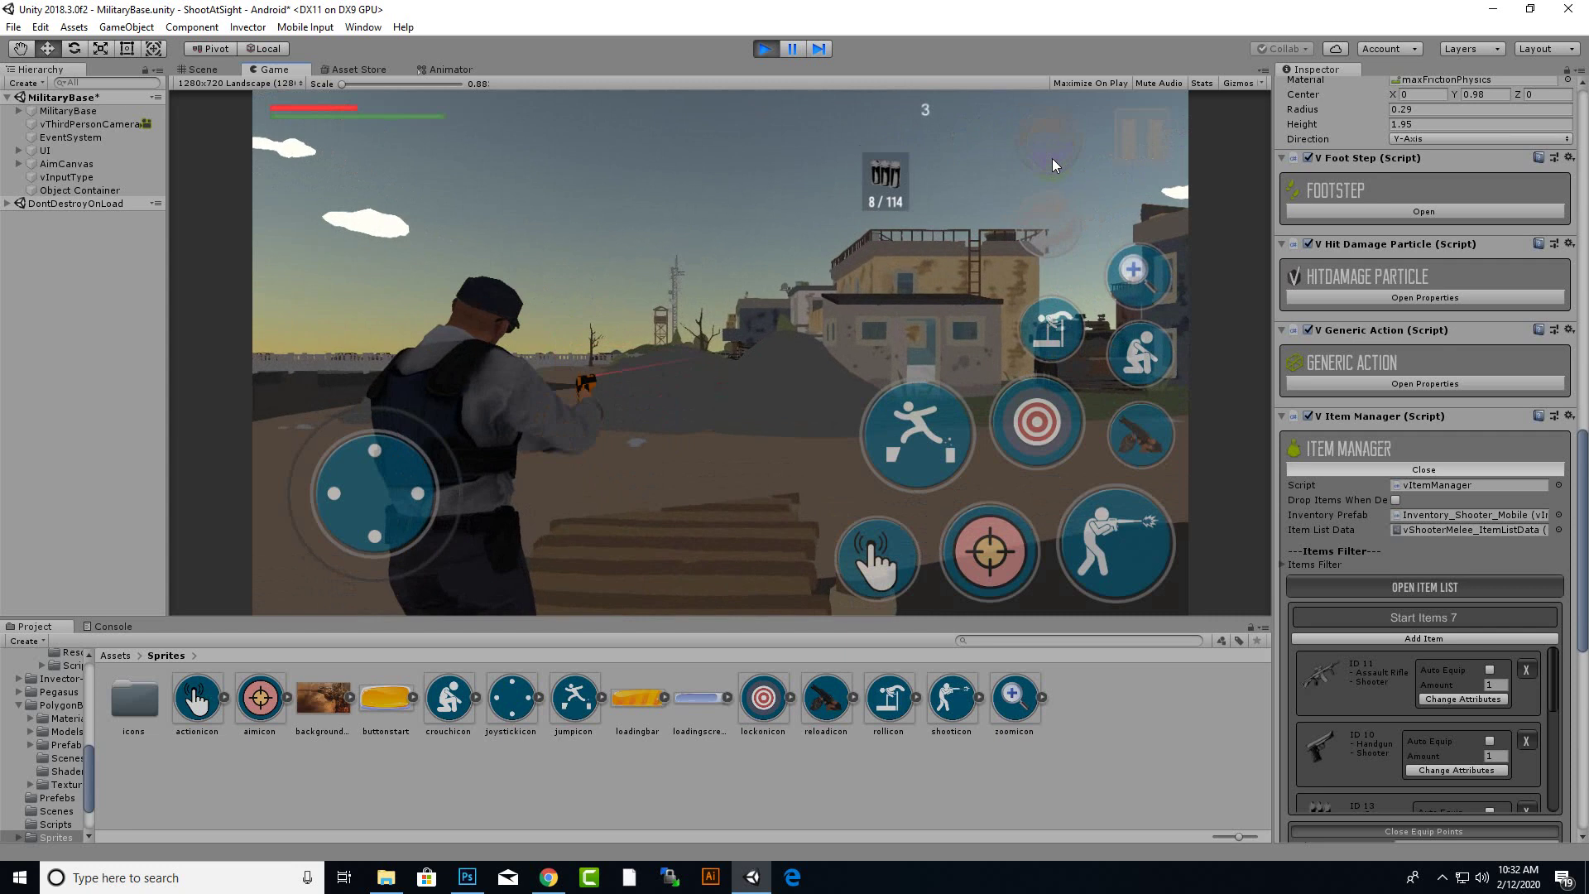
click(1051, 157)
click(1052, 157)
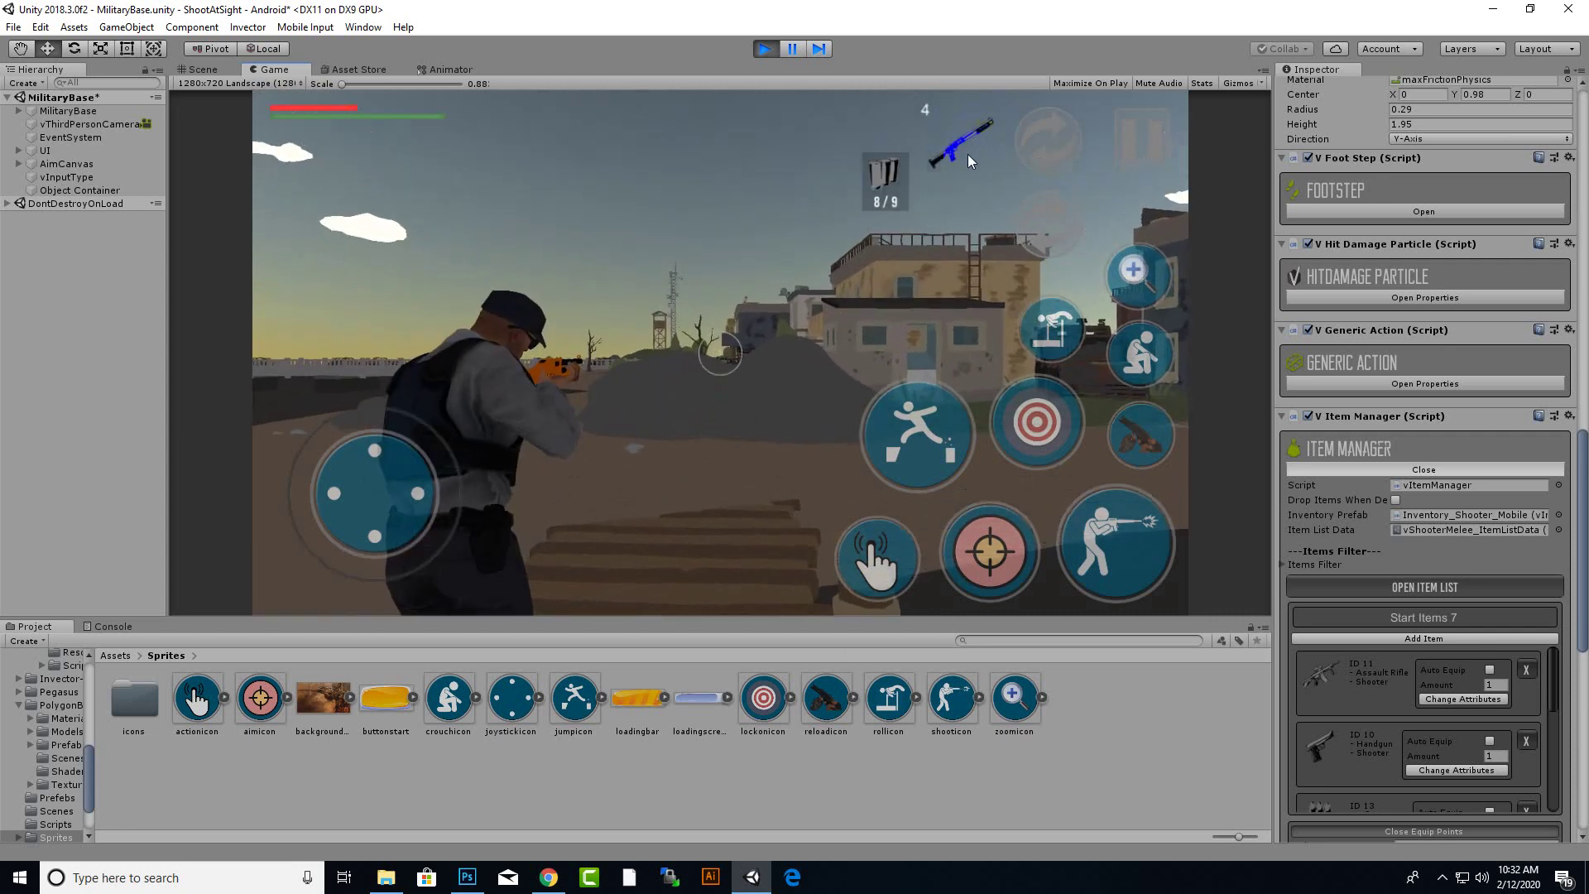
click(1107, 550)
click(1105, 548)
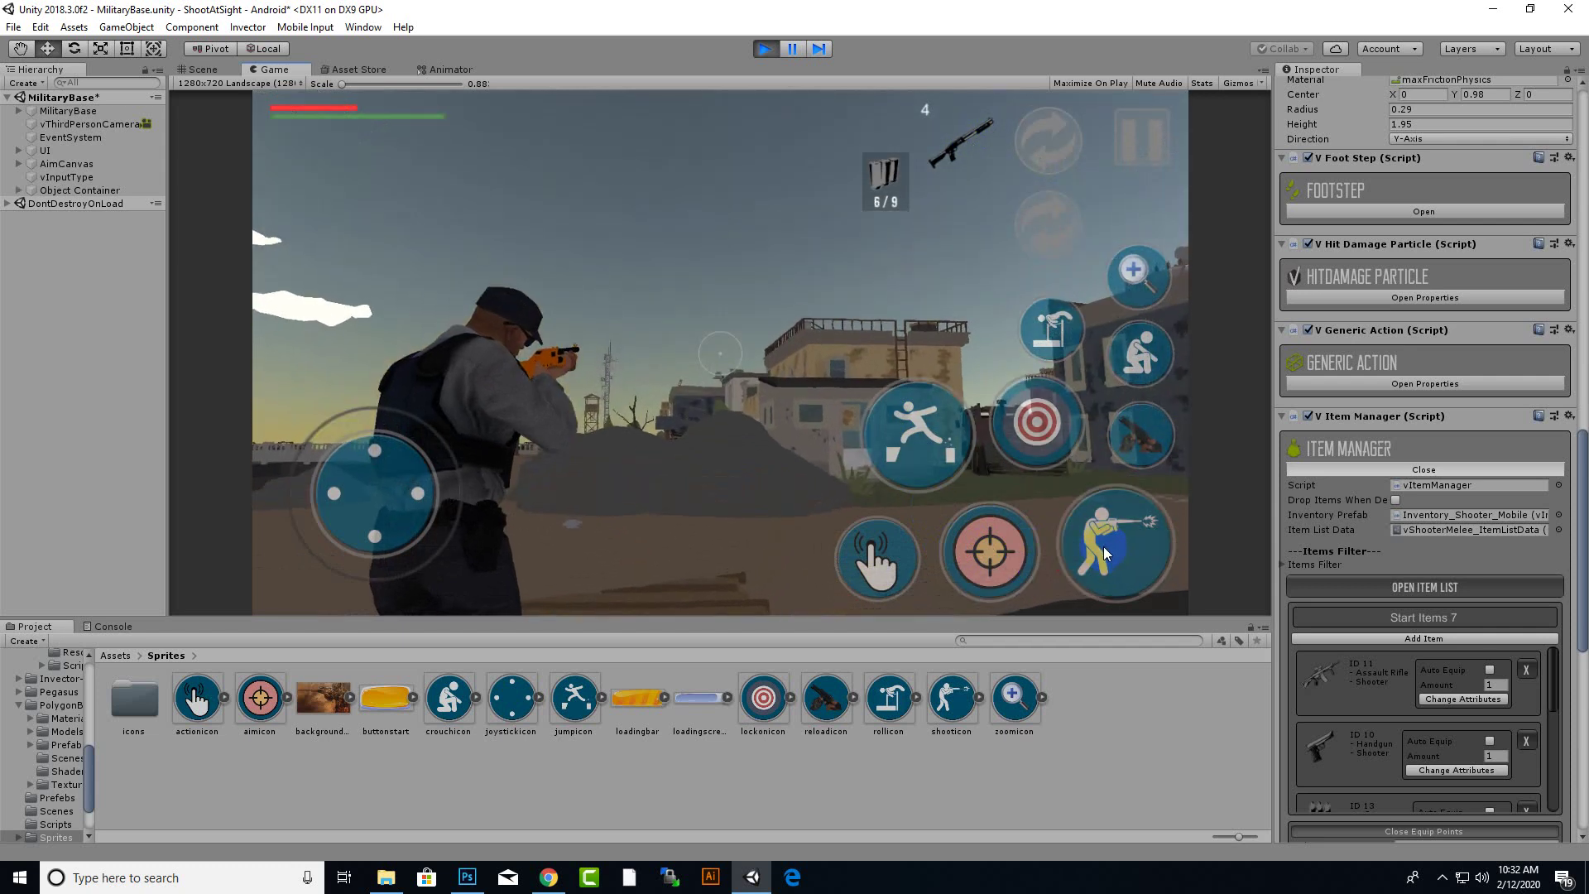
click(1101, 546)
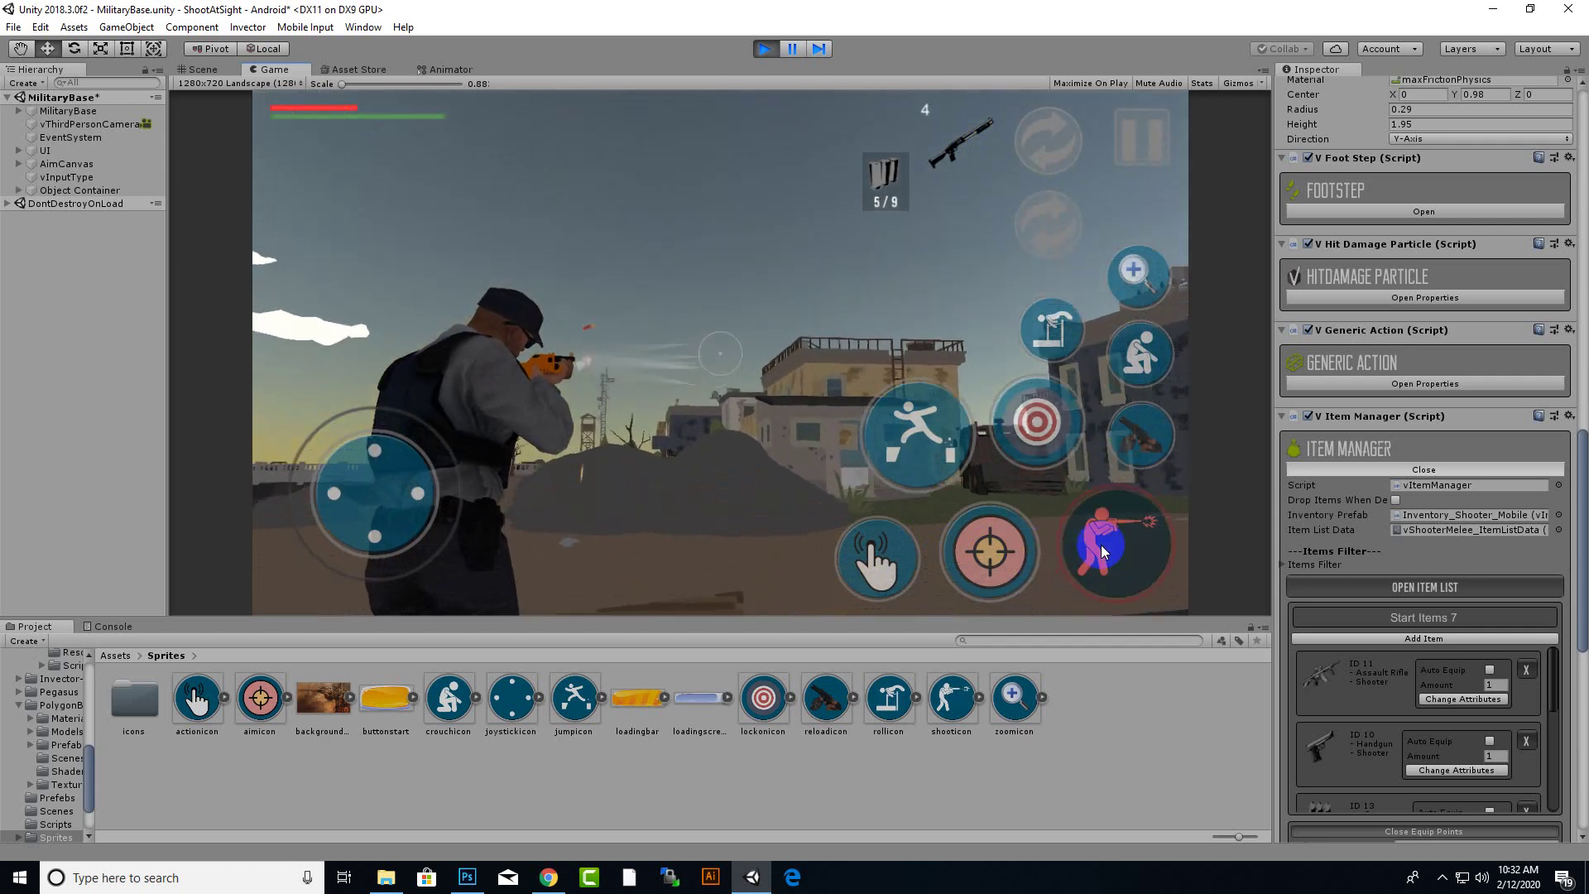
click(1101, 549)
click(1100, 547)
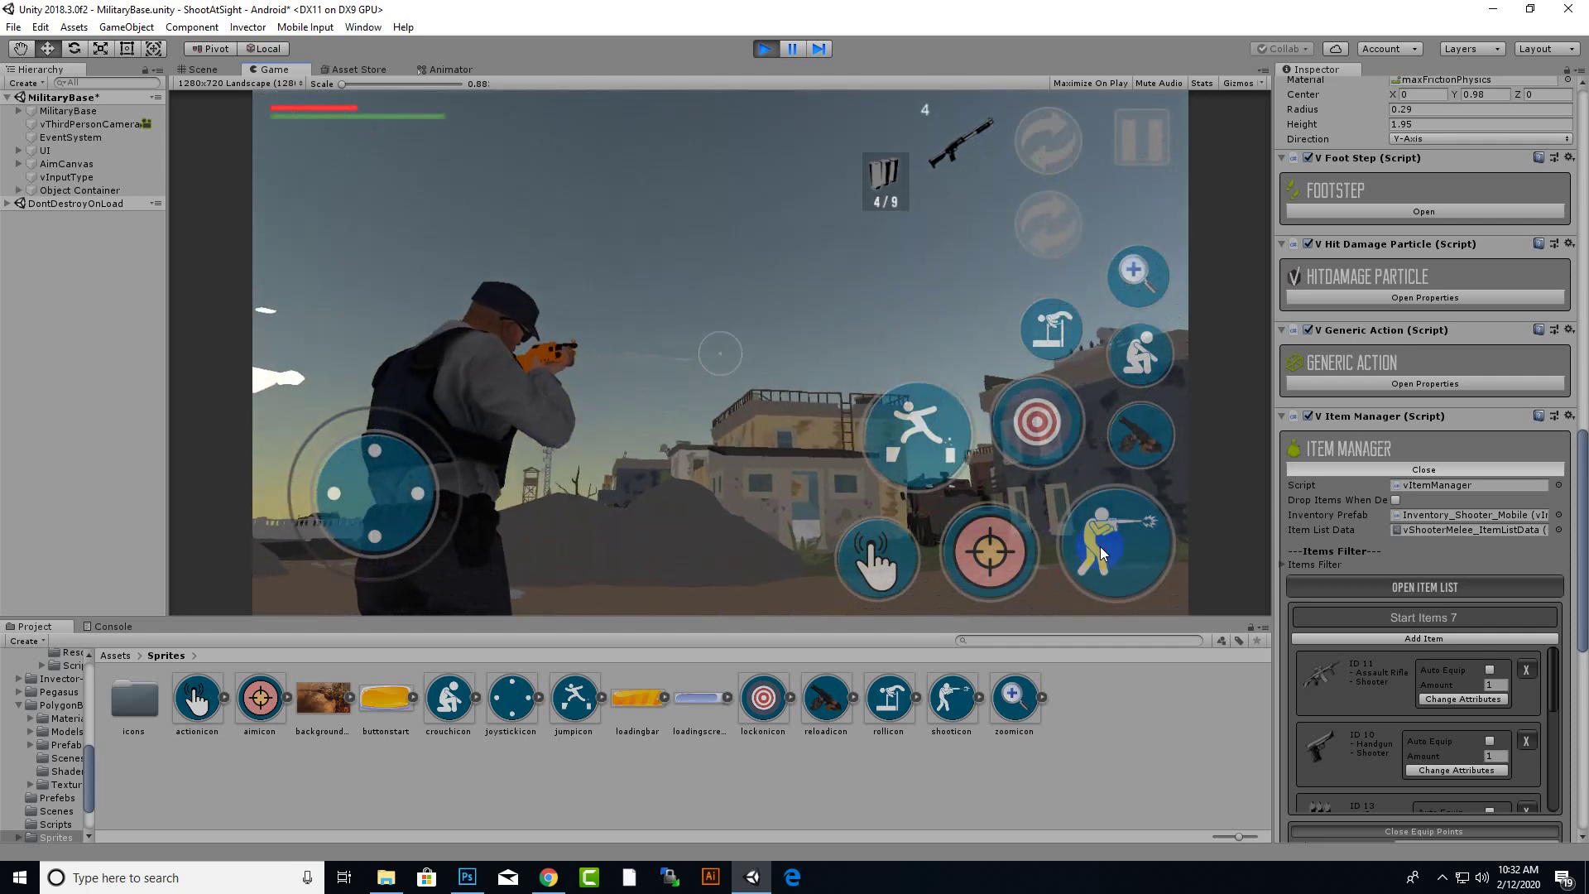
Fire the assault rifle and then the handgun, and exit Play mode
click(1042, 137)
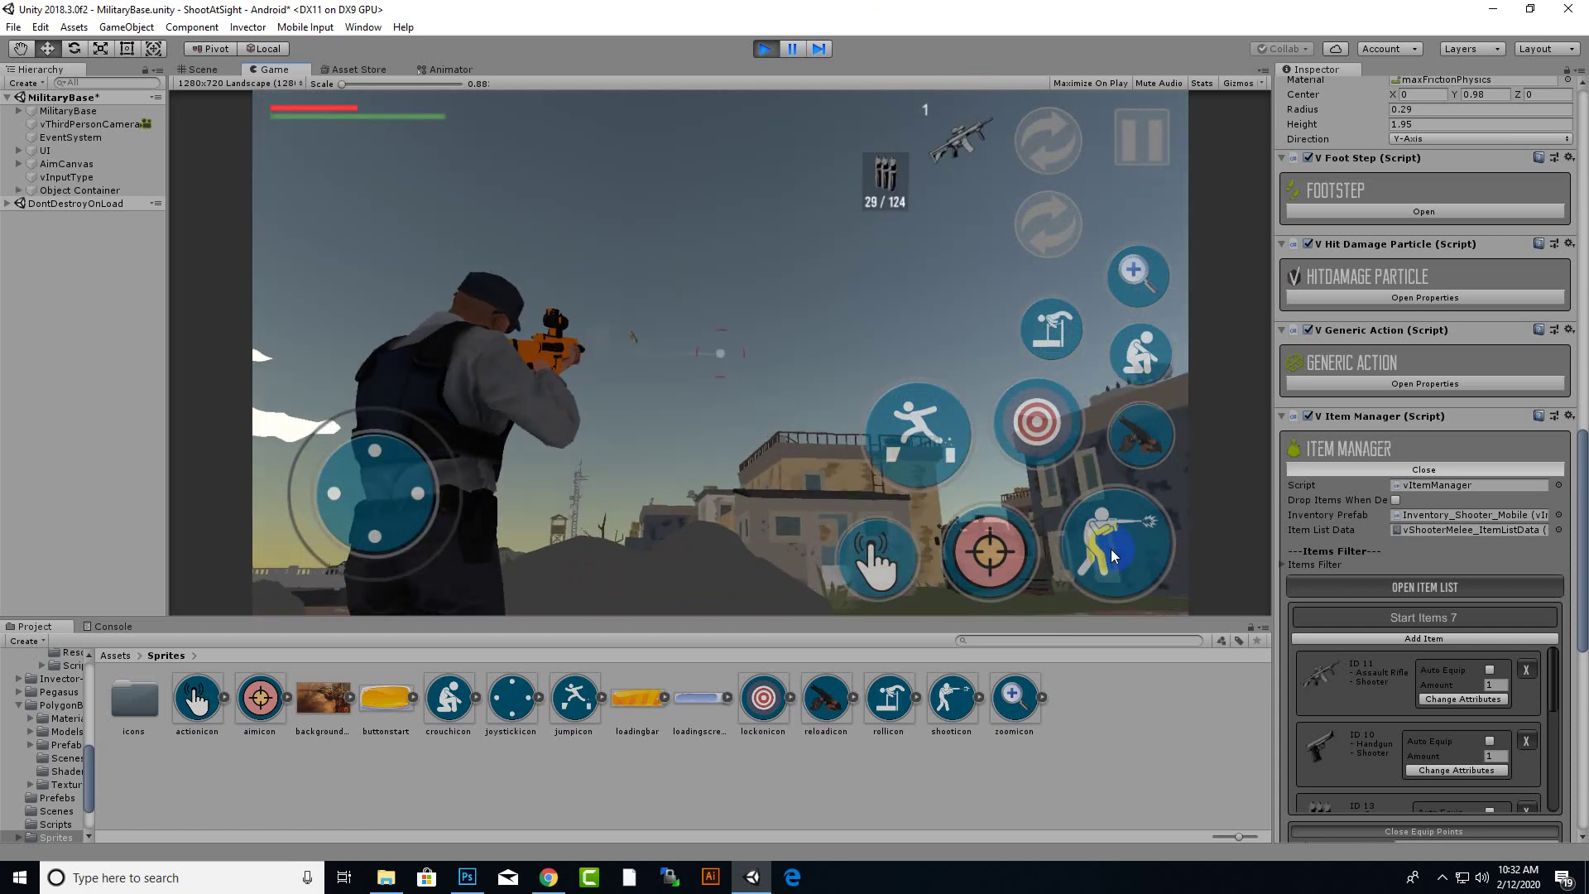
drag(1113, 536, 1114, 555)
click(1048, 141)
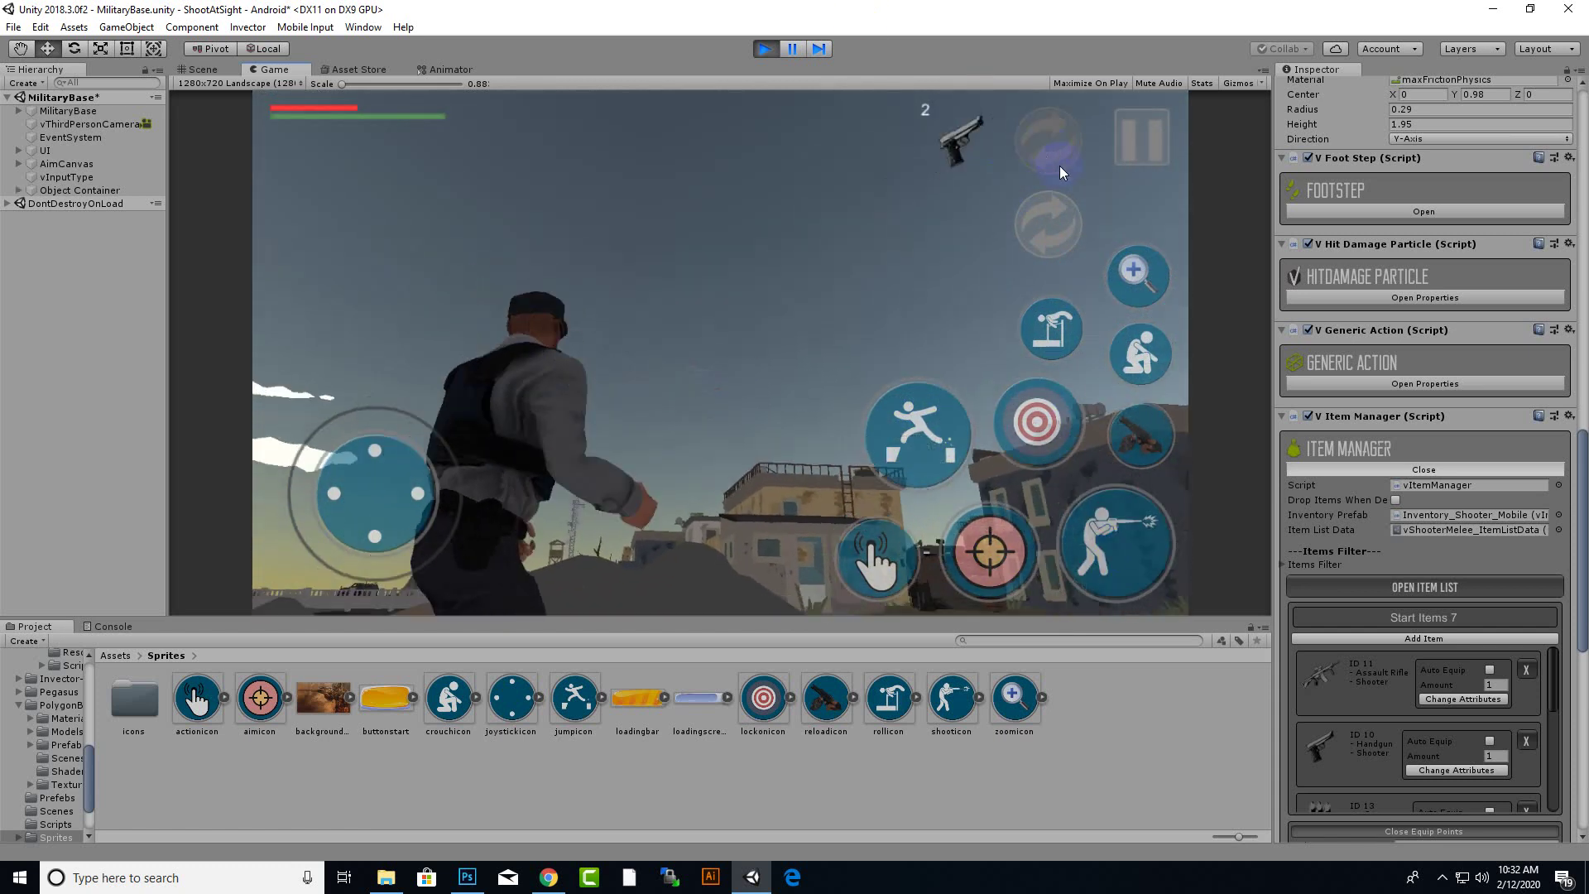
click(1131, 577)
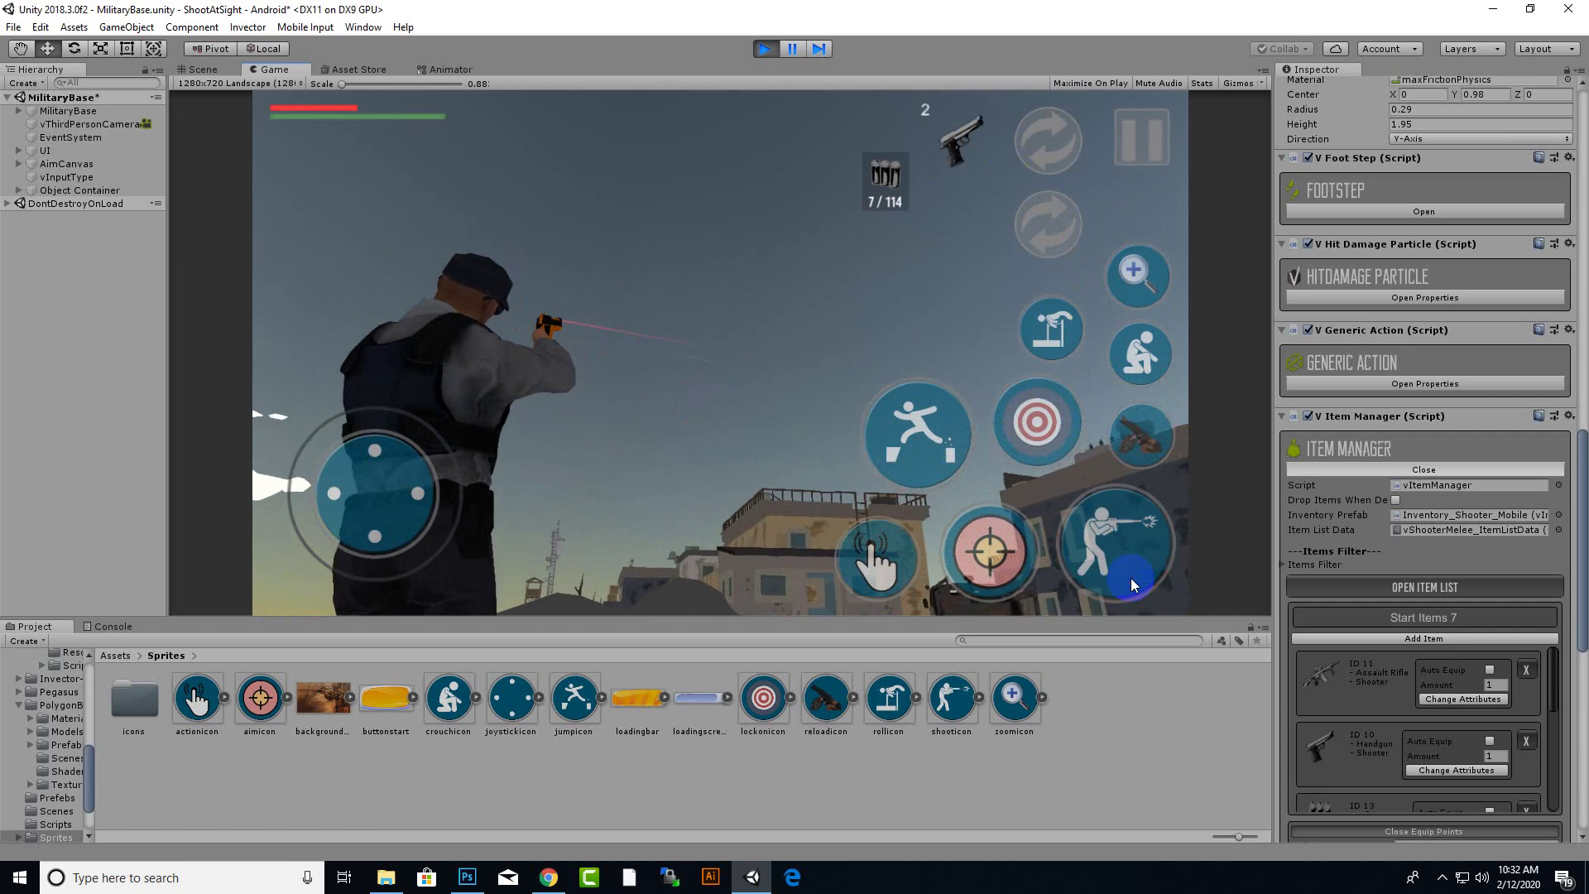
click(769, 48)
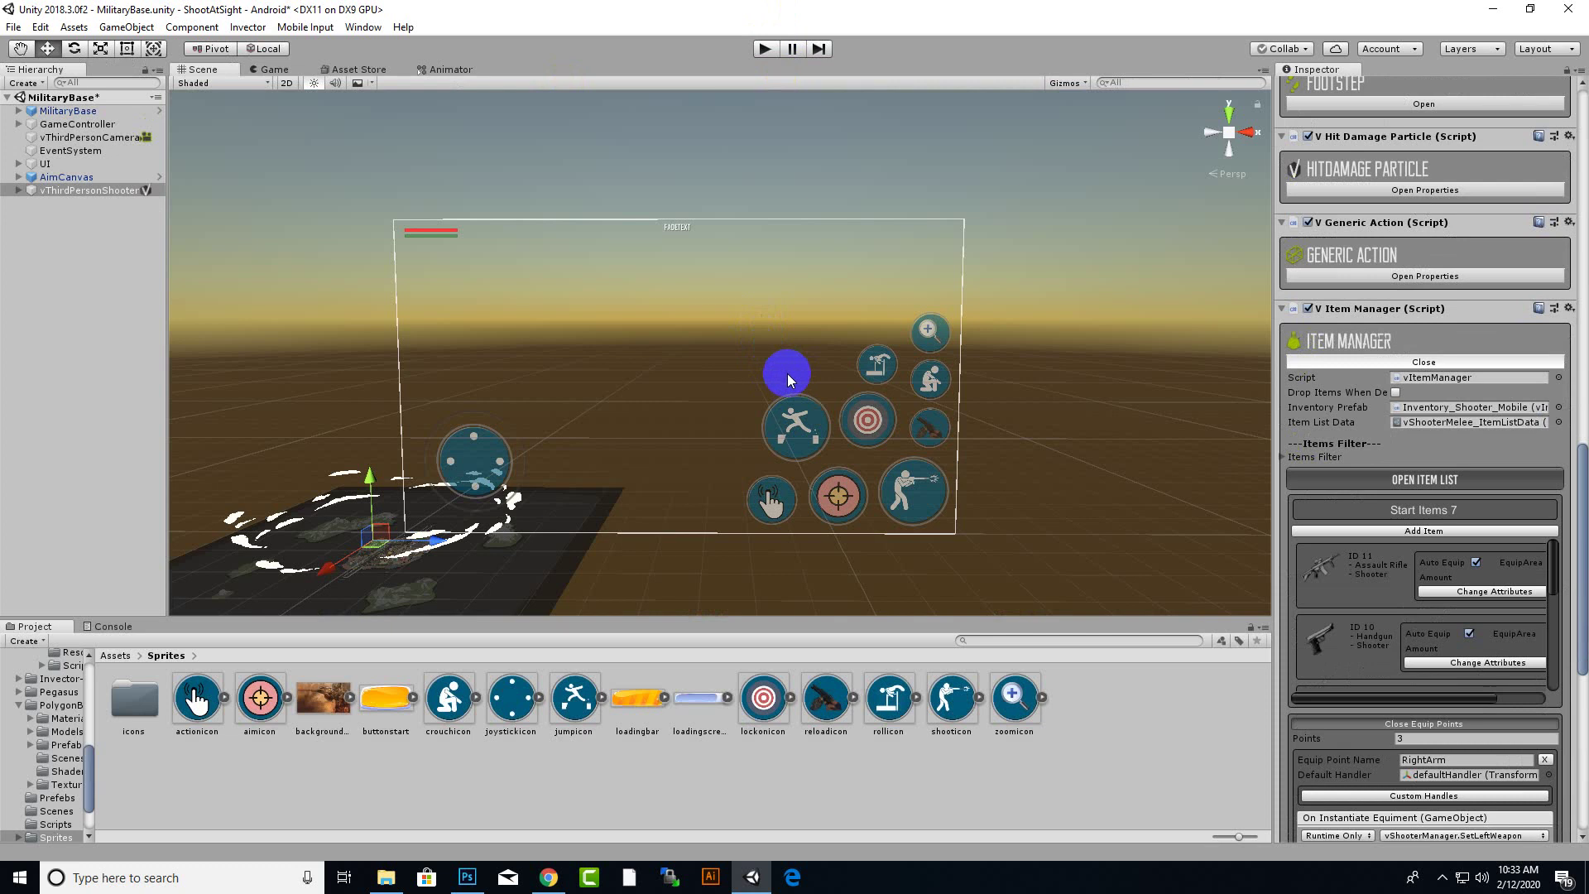
click(1409, 836)
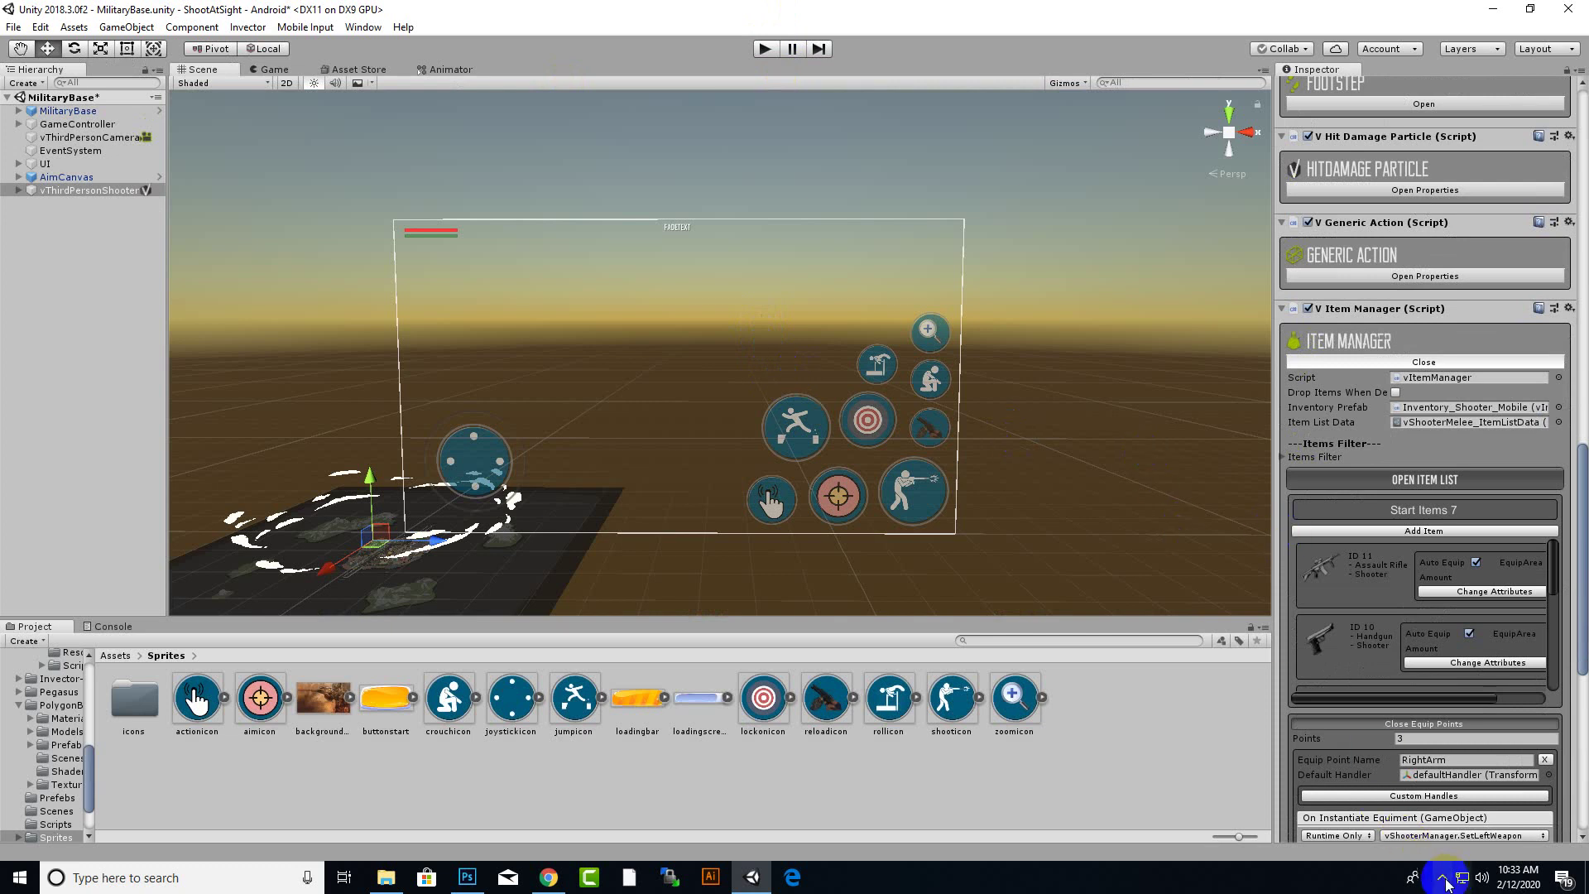